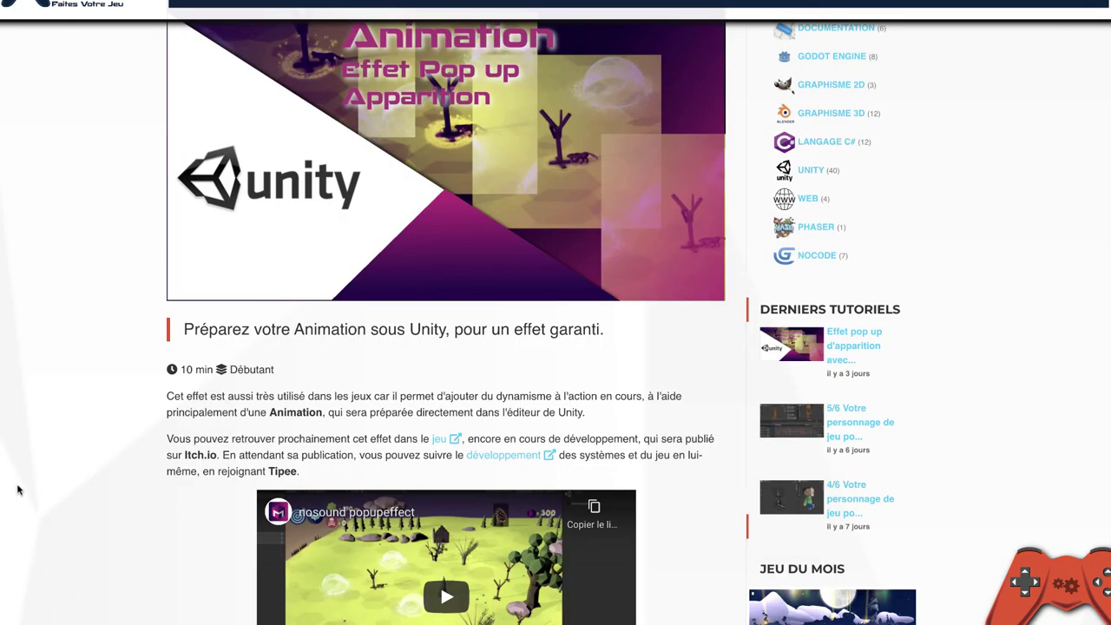
- Scroll past the video, 'Décomposition de l'effet' and Animation window screenshots to the animation test section
scroll(35, 477, down, 3)
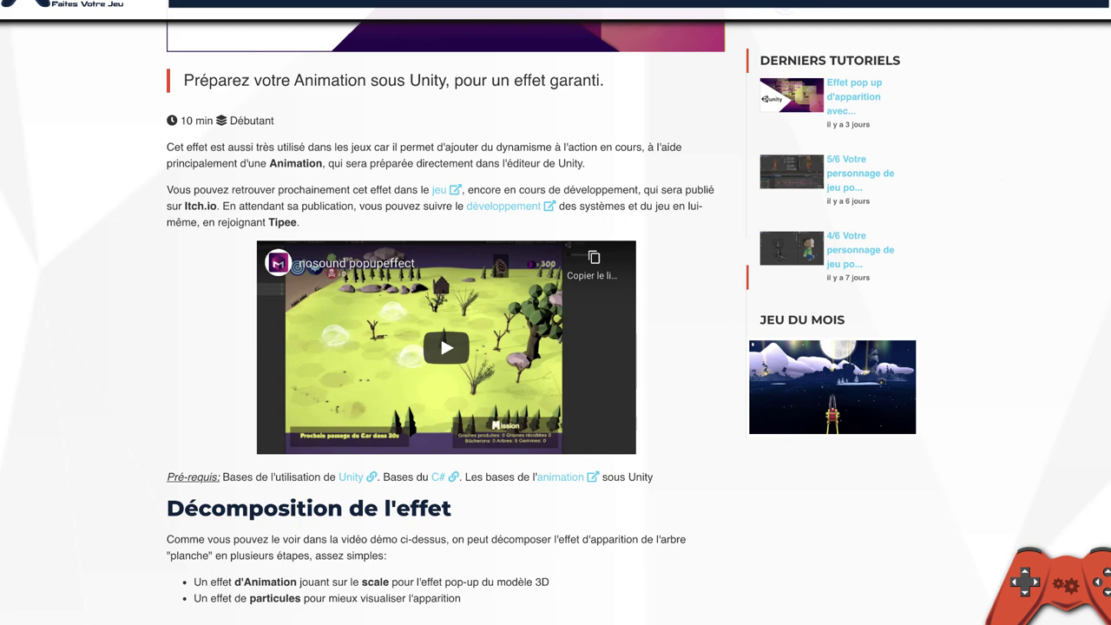
scroll(445, 347, down, 1)
scroll(445, 347, down, 1)
scroll(445, 347, down, 3)
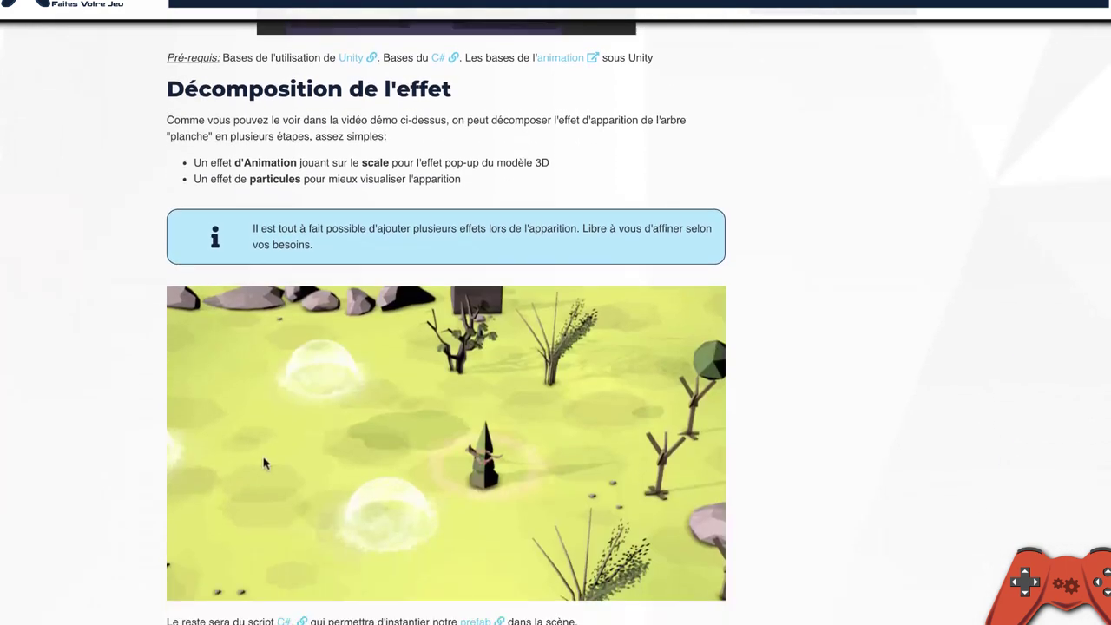
scroll(446, 347, down, 3)
scroll(445, 347, down, 2)
scroll(446, 348, down, 2)
scroll(445, 347, down, 2)
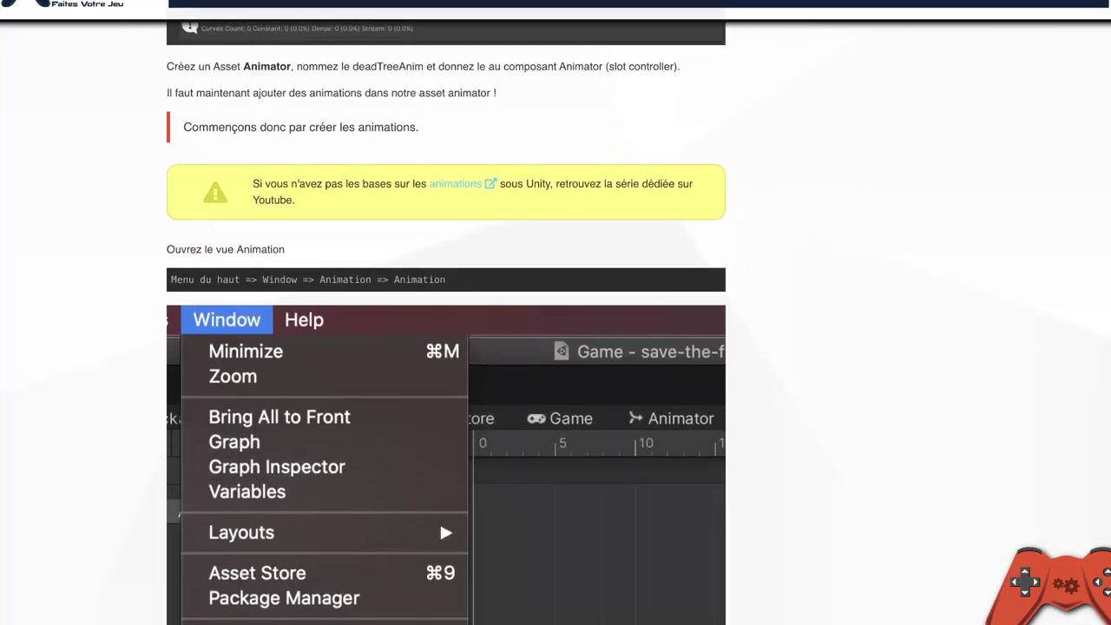
scroll(445, 347, down, 2)
scroll(445, 347, down, 3)
scroll(445, 347, down, 2)
scroll(445, 347, down, 2)
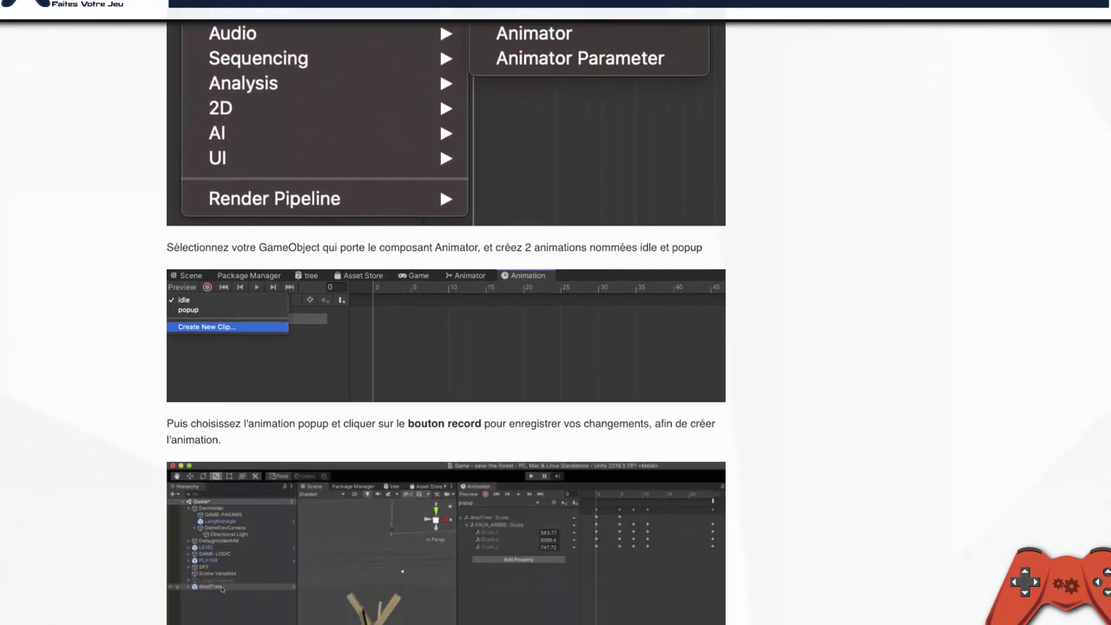
scroll(445, 347, down, 2)
scroll(445, 347, down, 2)
scroll(445, 347, down, 2)
scroll(445, 347, down, 2)
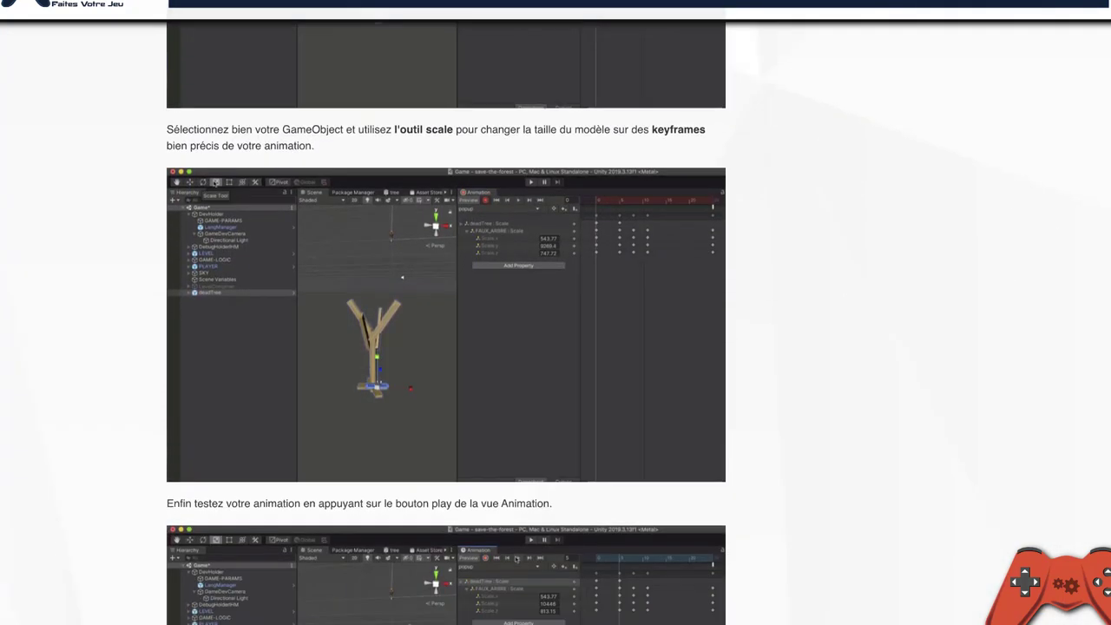
scroll(446, 347, down, 2)
scroll(445, 348, down, 2)
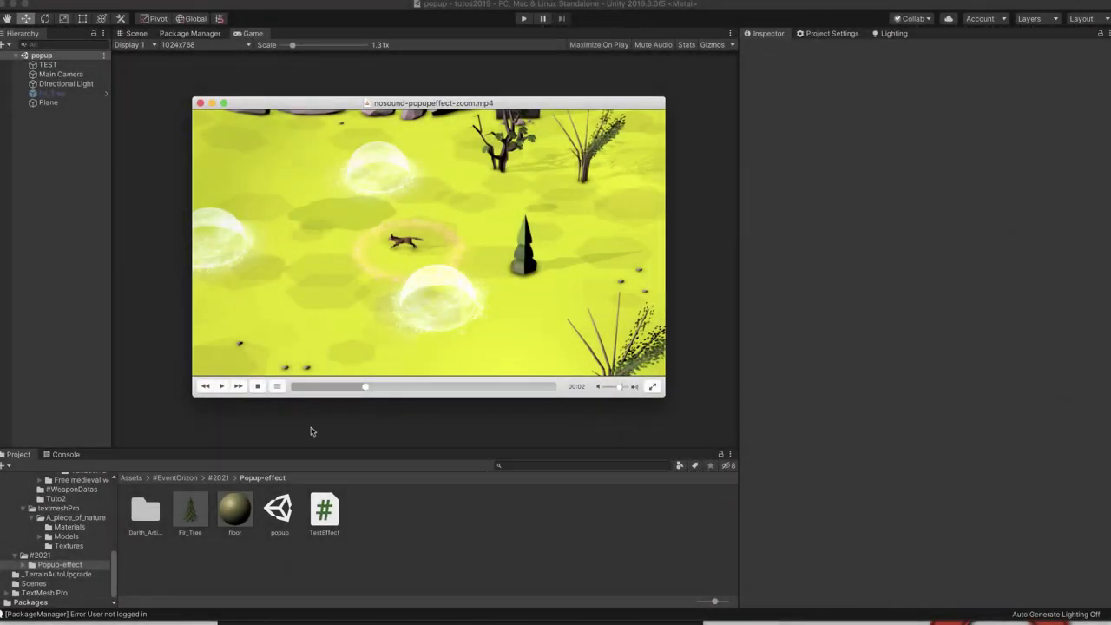
- Watch the tree pop-up in the demo clip, pausing at 00:07, then close the clip
drag(365, 387, 289, 395)
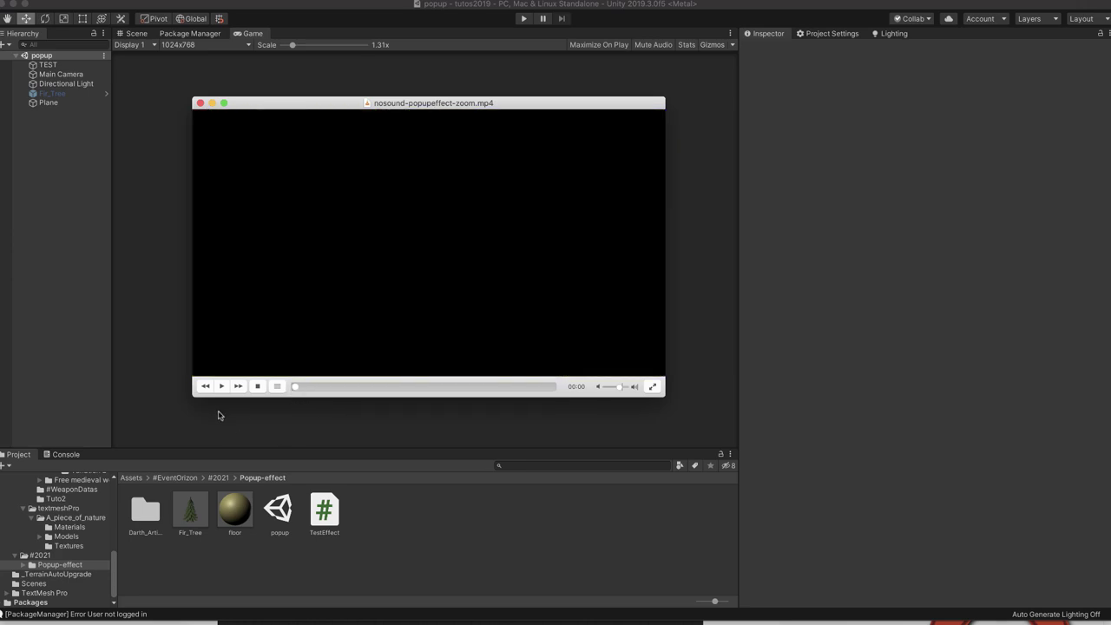
click(223, 388)
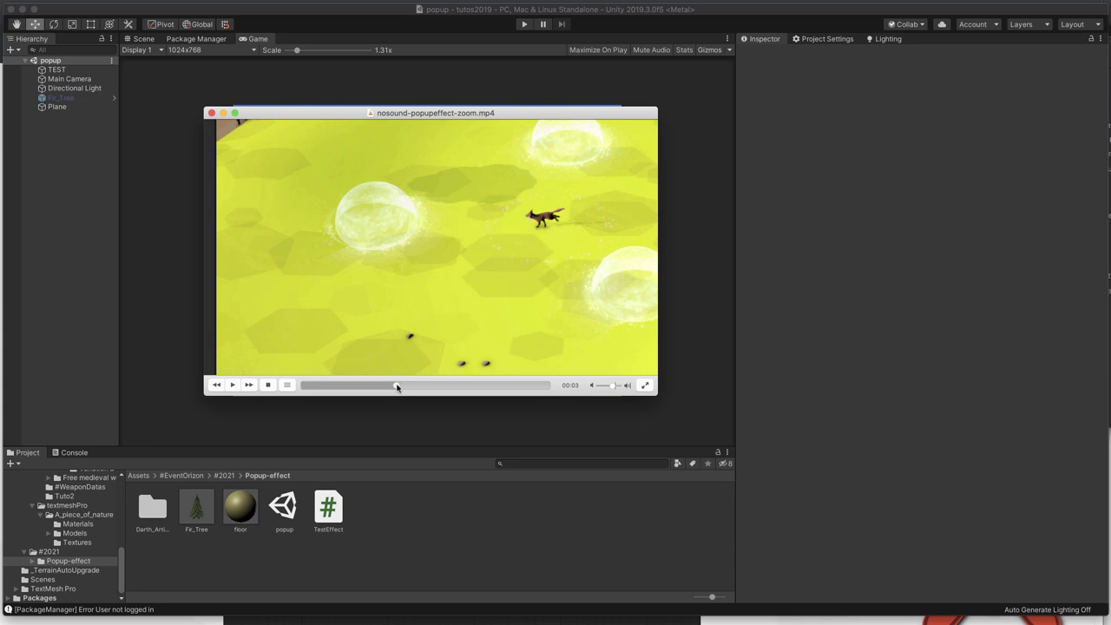
drag(396, 387, 416, 388)
click(233, 388)
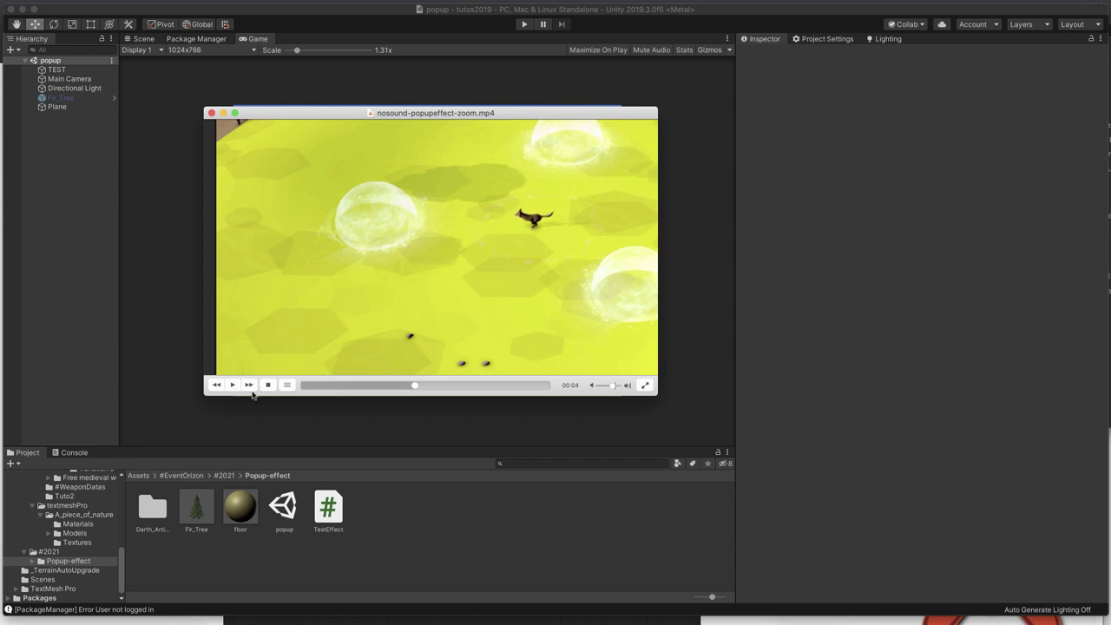
click(235, 386)
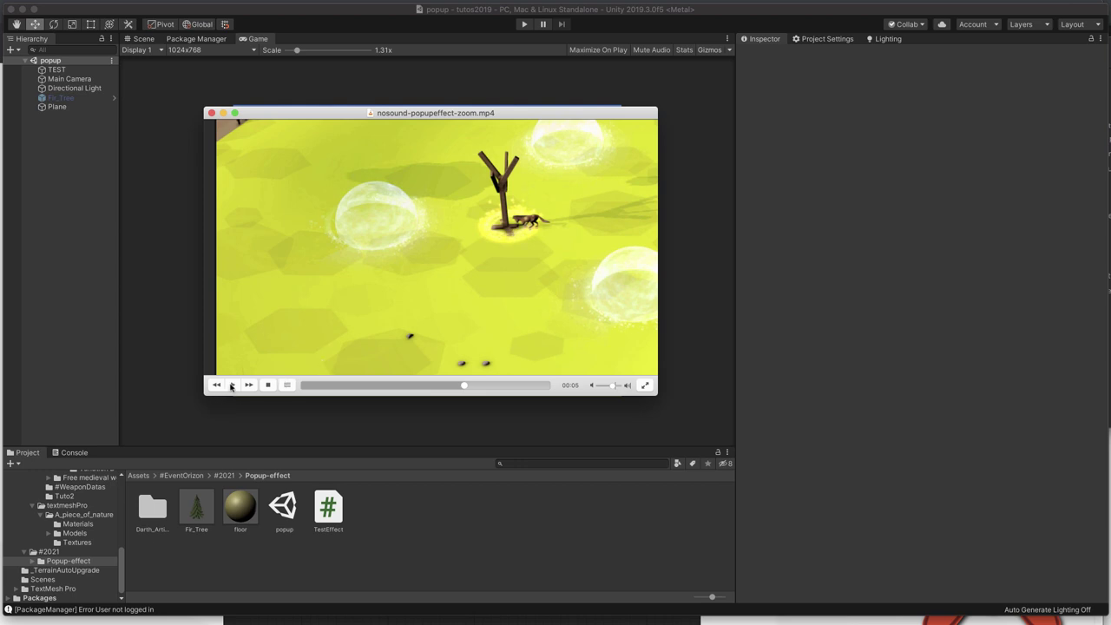
click(232, 387)
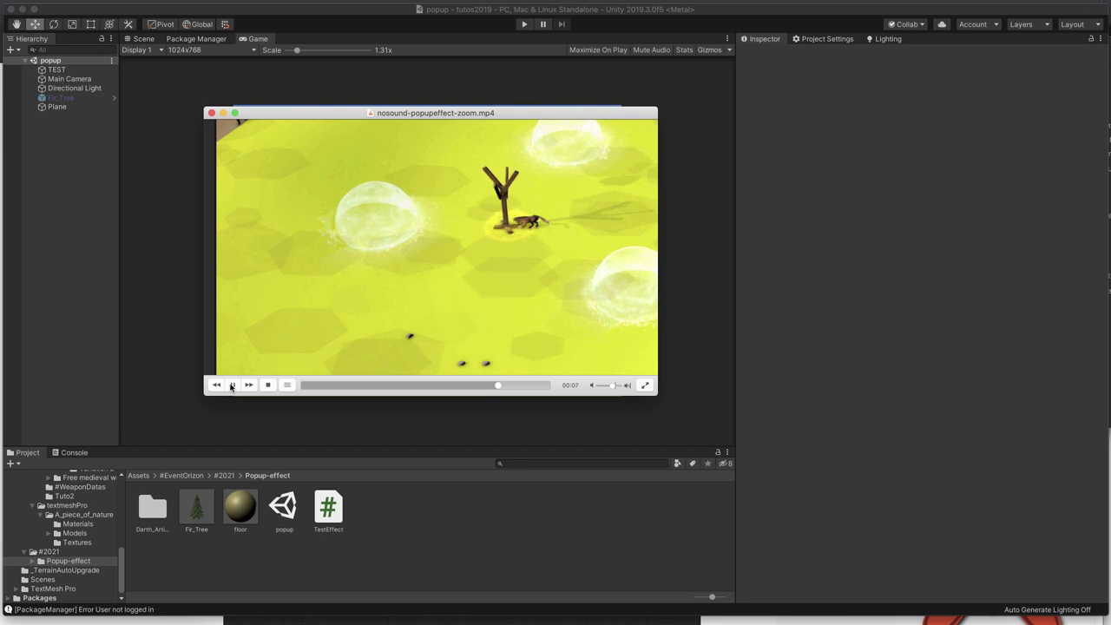
click(232, 387)
click(225, 435)
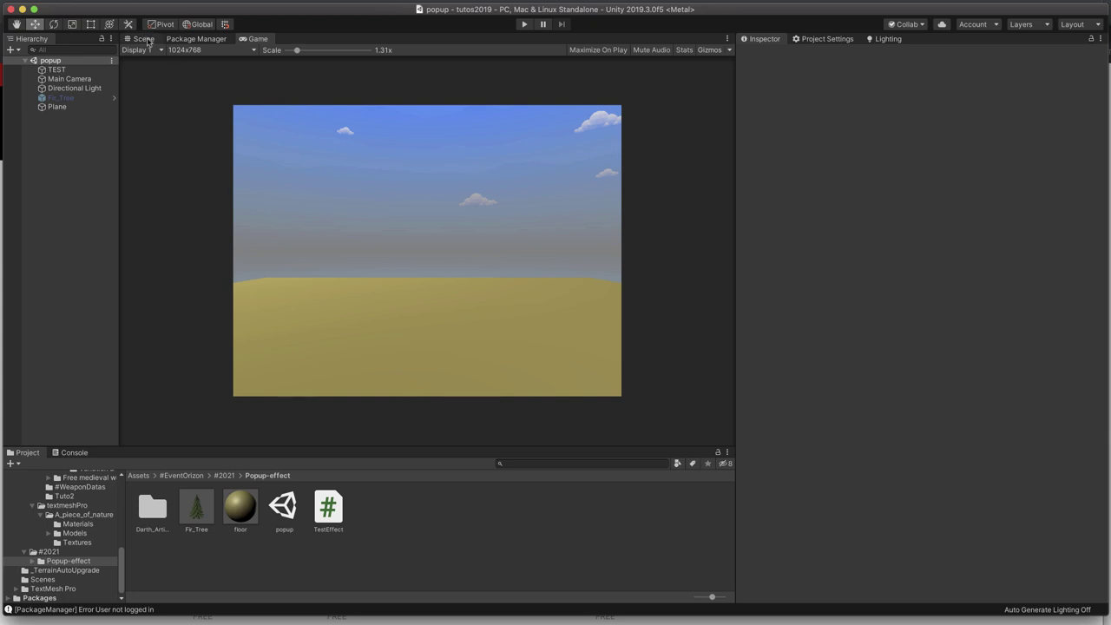
- Inspect Main Camera, Directional Light, Fir_Tree and Plane in Scene view, then show Main Camera's settings over Game view
click(143, 39)
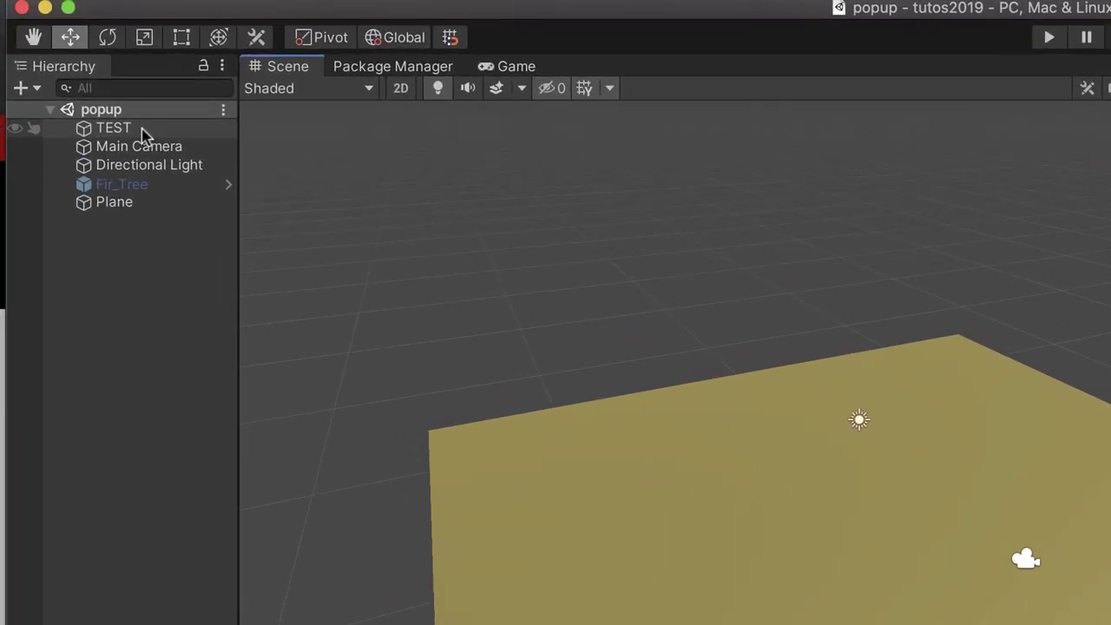
click(147, 147)
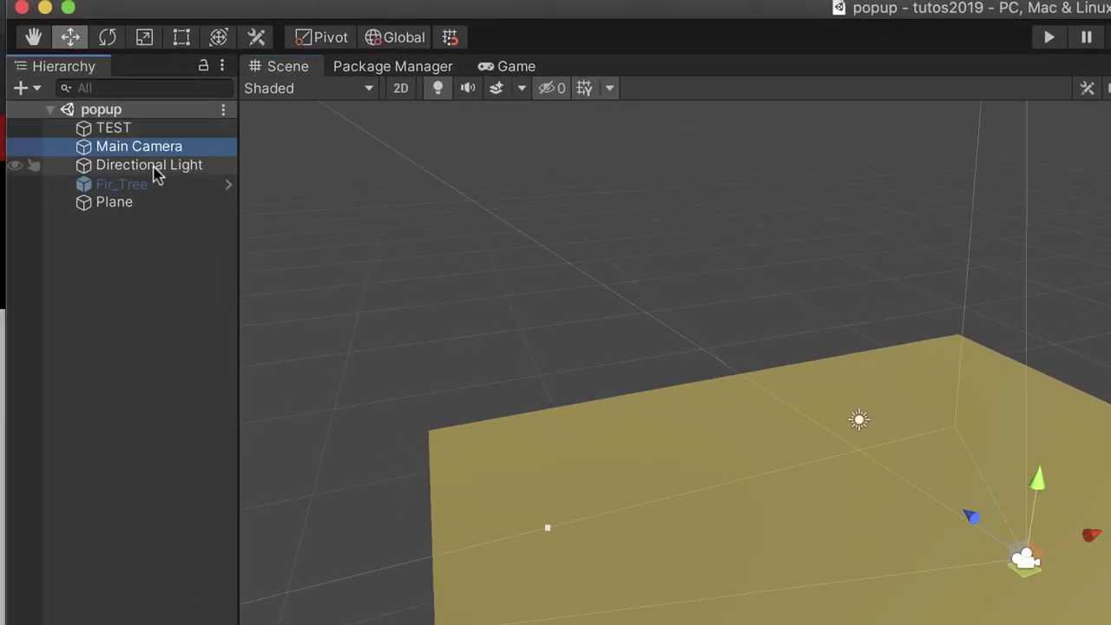
click(154, 167)
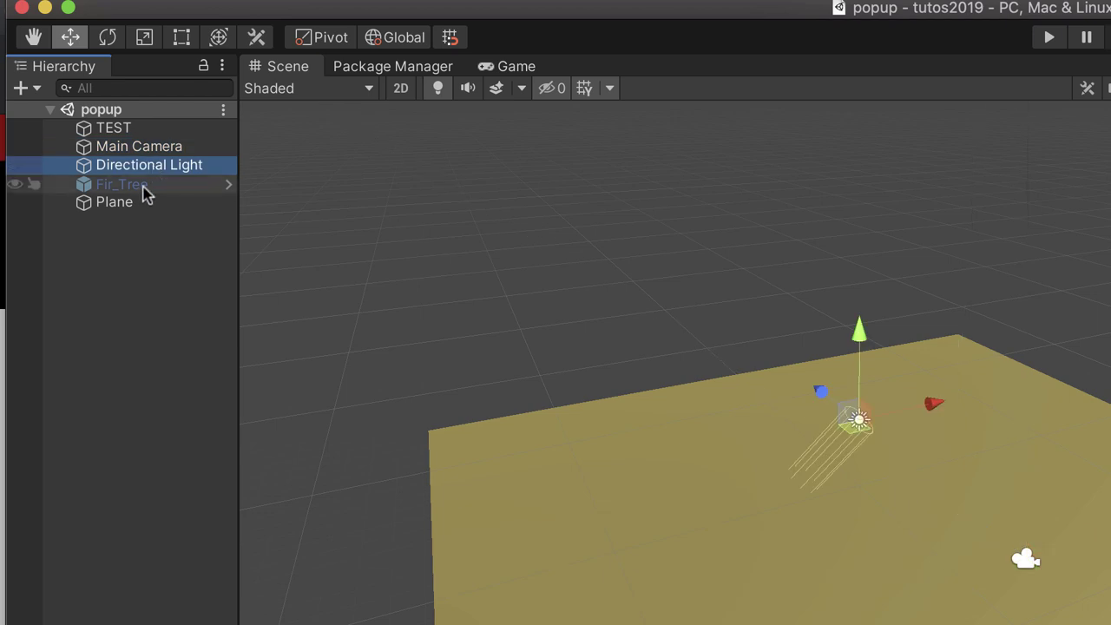
click(146, 187)
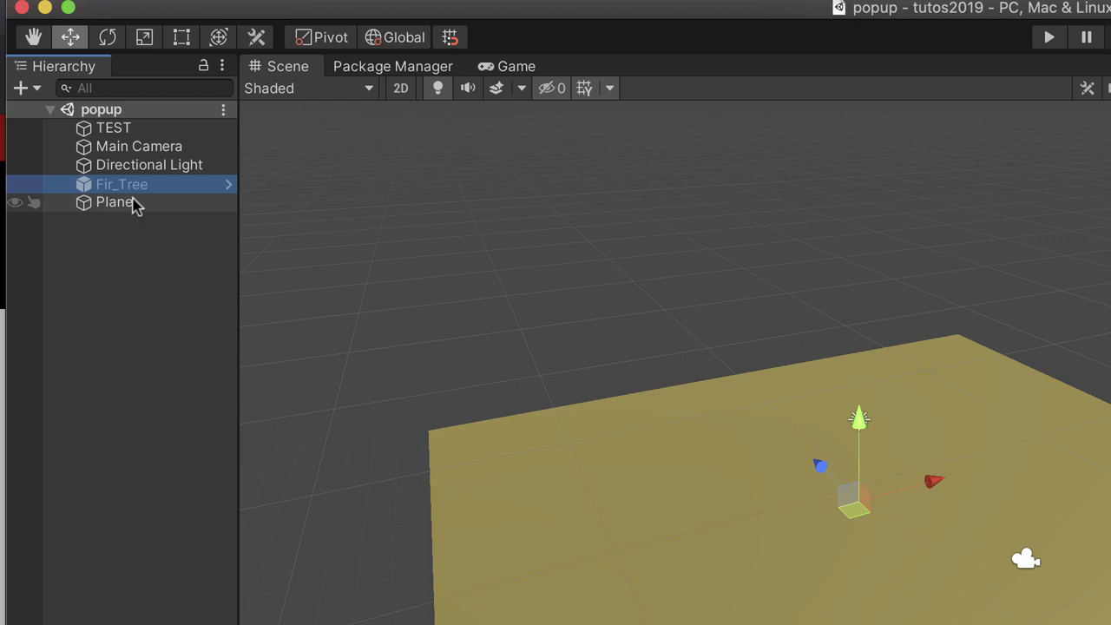
click(137, 204)
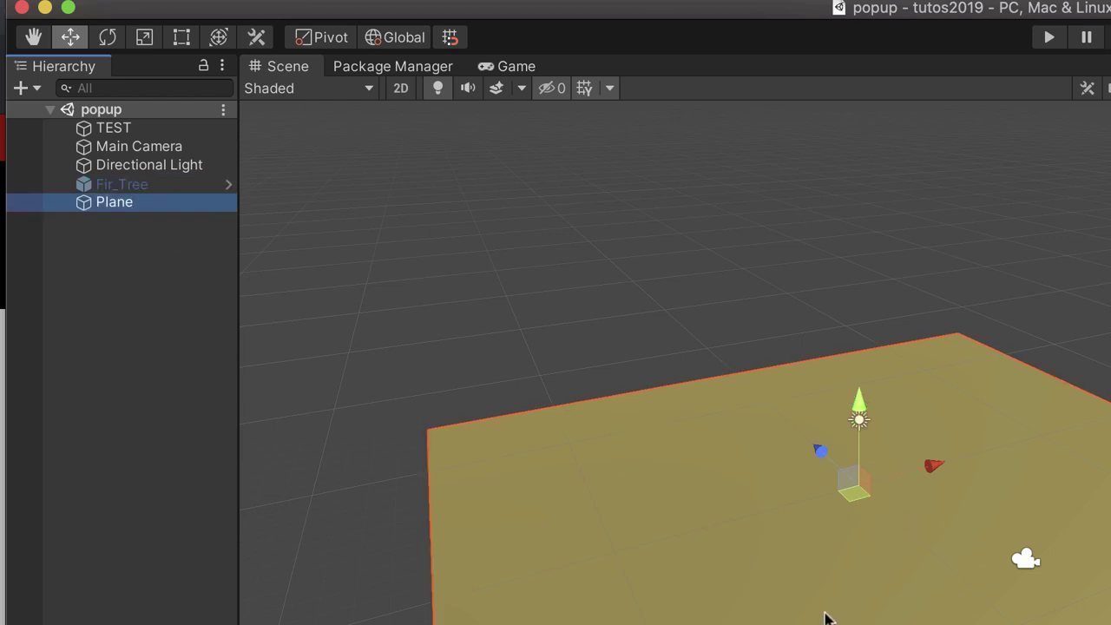
click(533, 67)
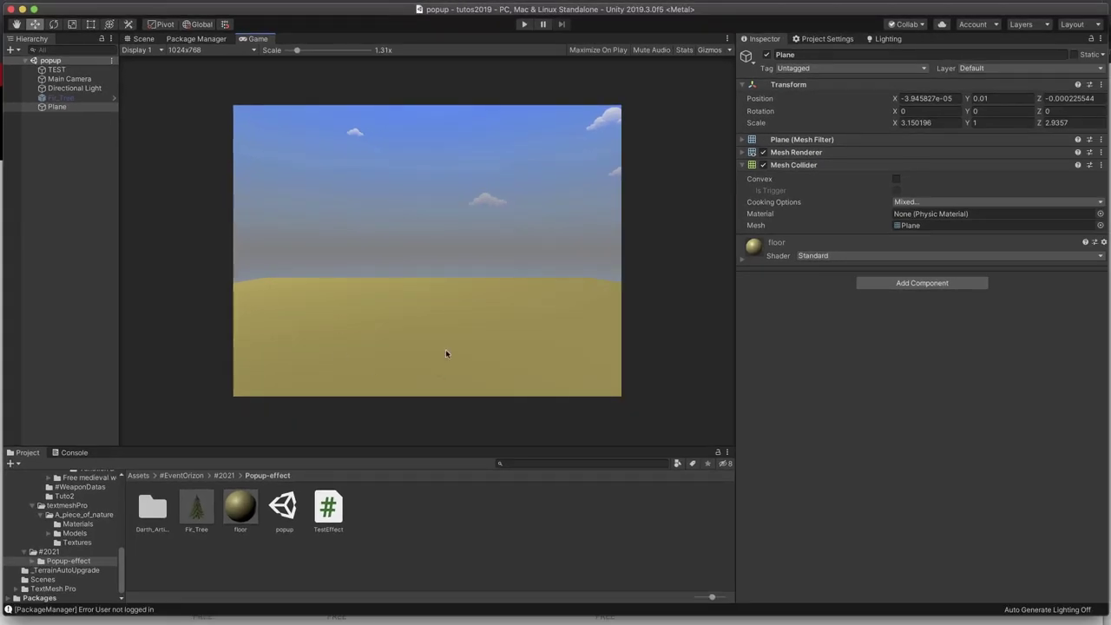
click(87, 80)
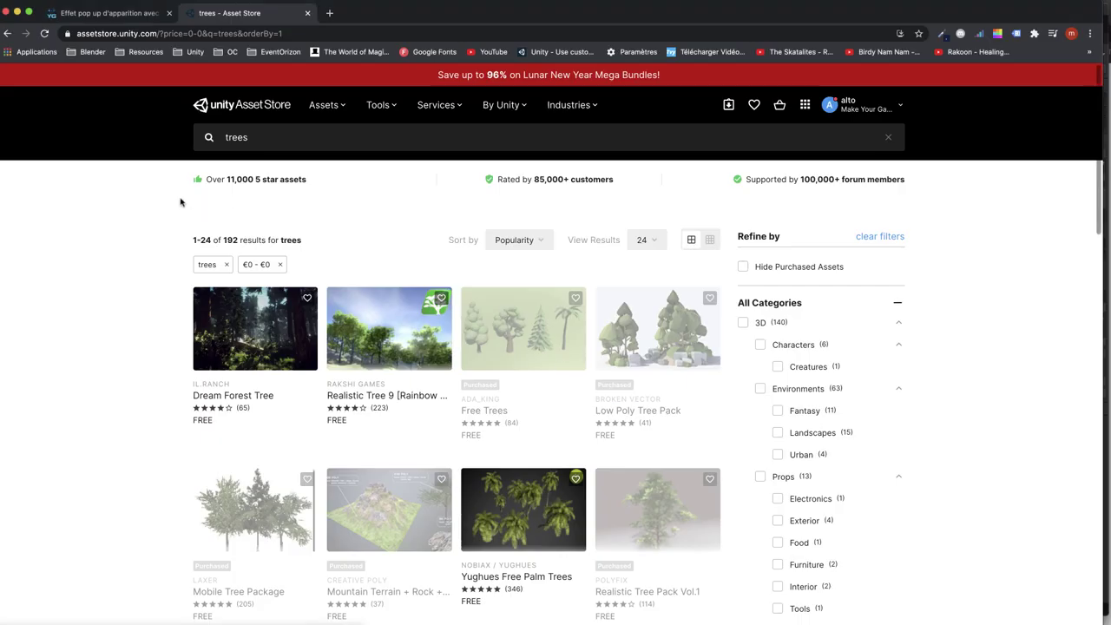
- Limit the 'trees' Asset Store results to free assets with a €0 - €0 price filter
click(269, 139)
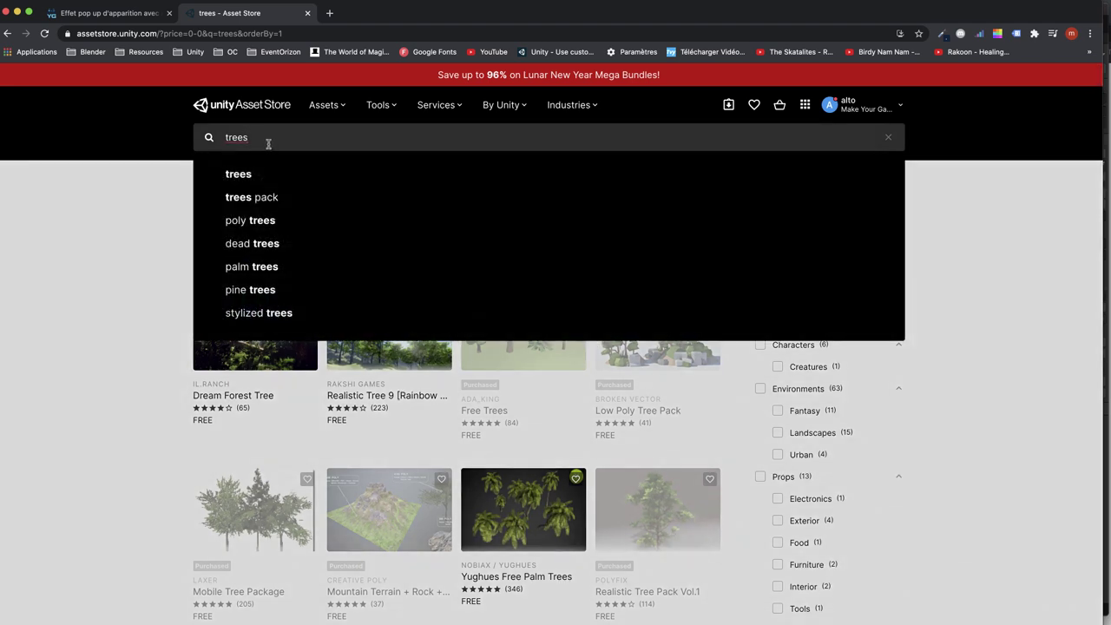
click(1020, 361)
scroll(1020, 362, down, 5)
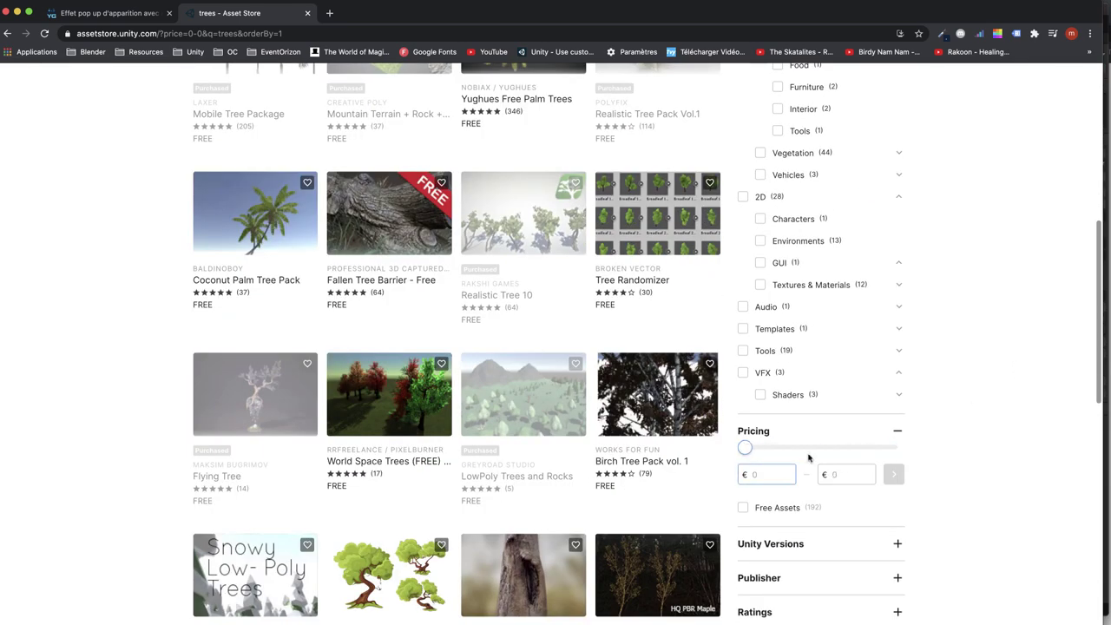
drag(855, 450, 746, 451)
click(893, 474)
scroll(153, 317, down, 1)
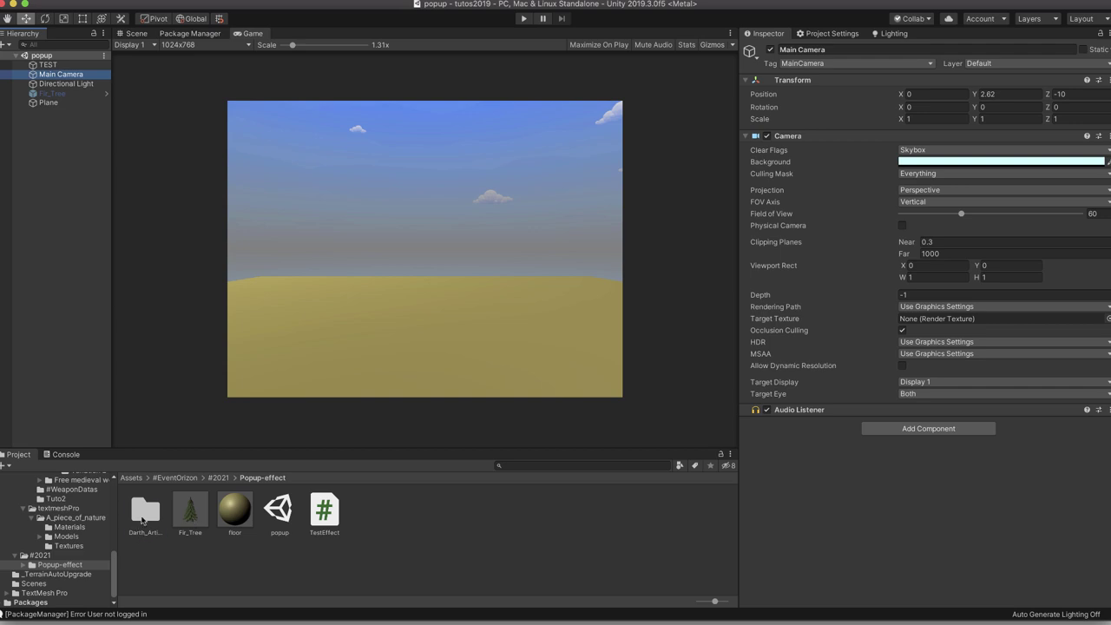
- Add the Fir_Tree prefab from Darth_Artisan > Free_Trees > Prefabs to the scene
double_click(145, 514)
double_click(146, 516)
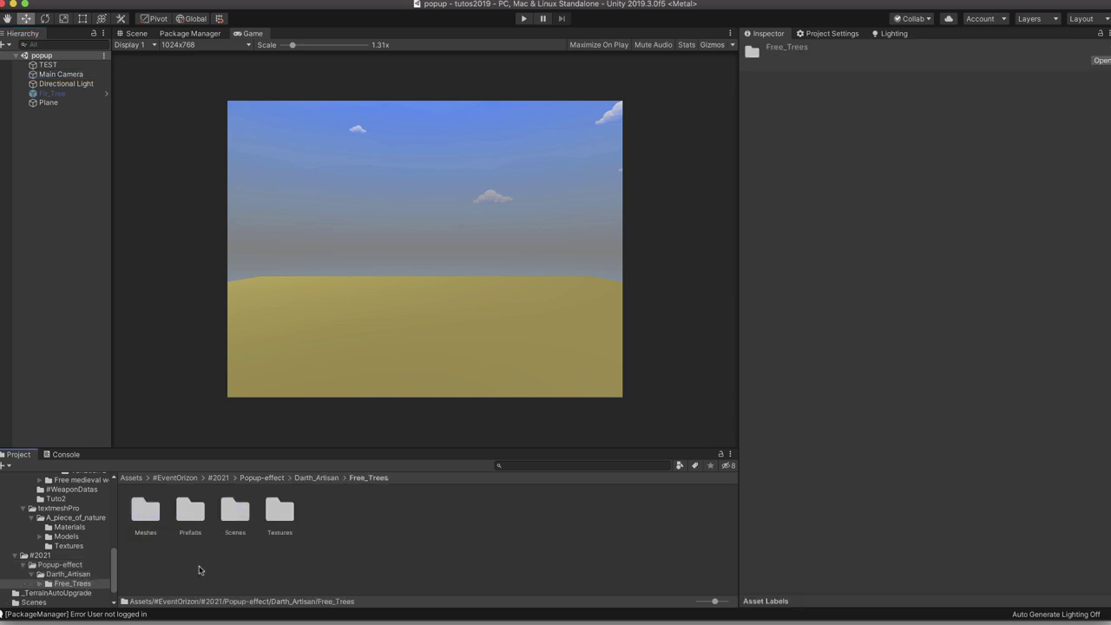
double_click(191, 521)
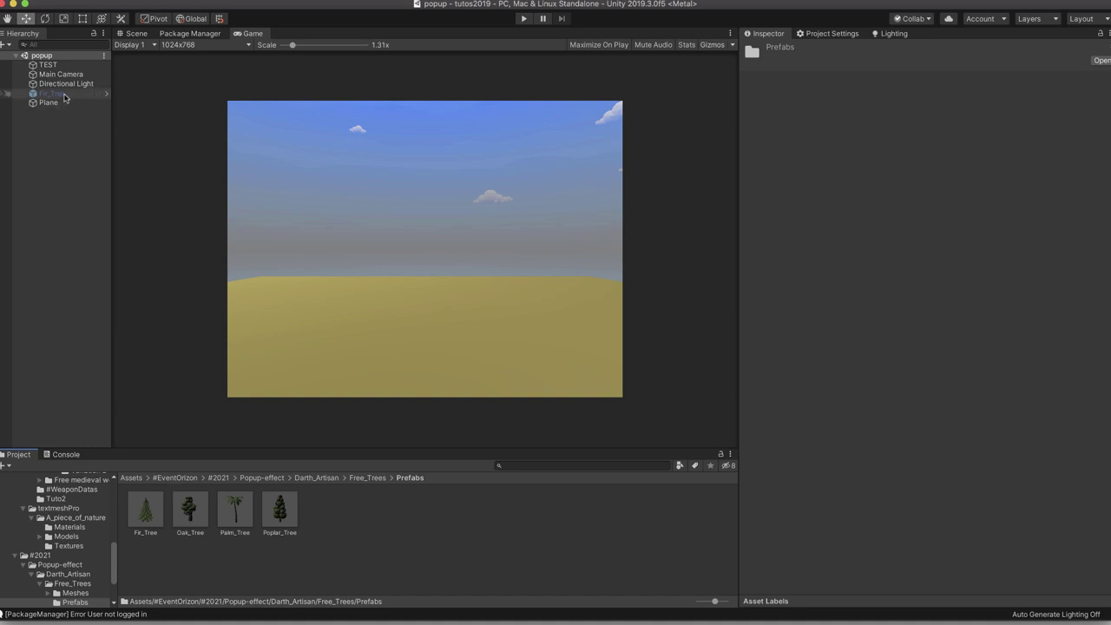
drag(63, 98, 62, 95)
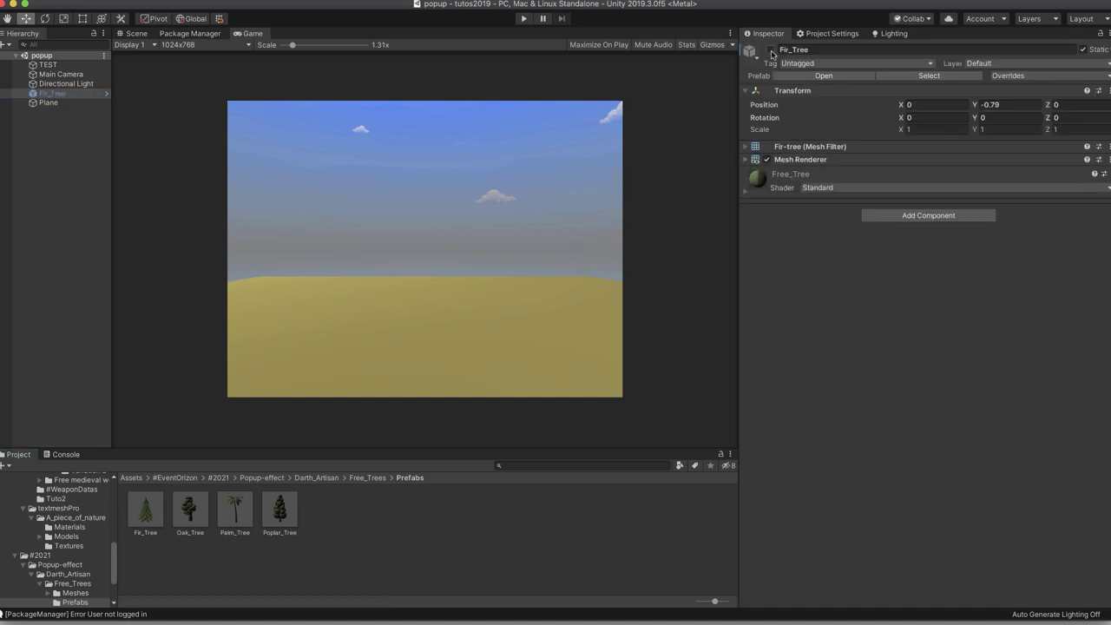
- Inspect the fir tree on the plane in Scene view and return to the Popup-effect folder
click(135, 33)
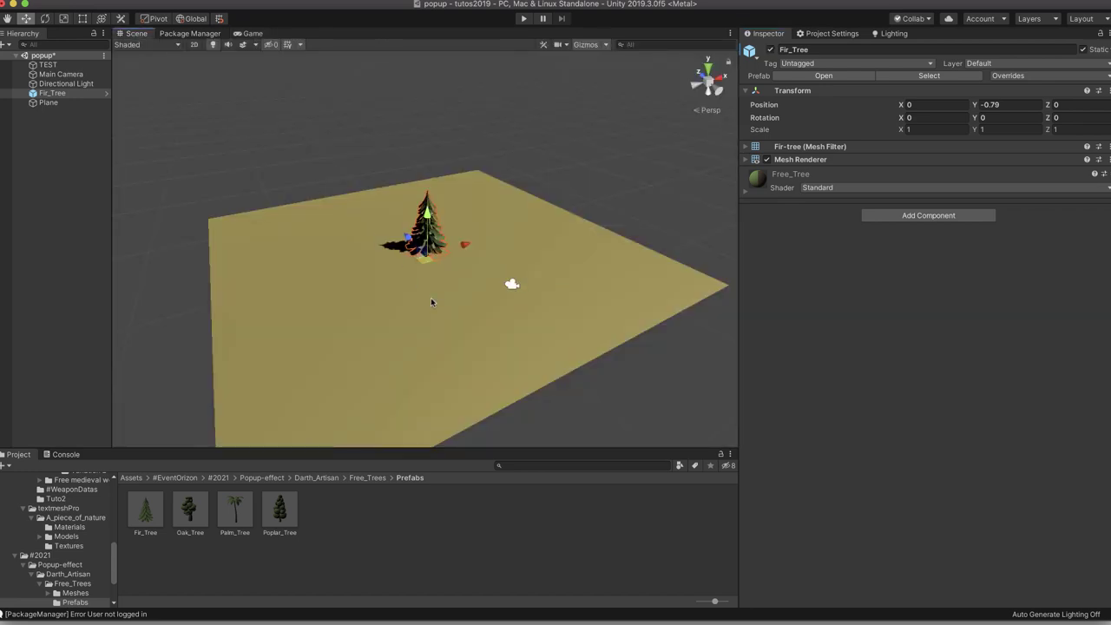
scroll(432, 233, up, 2)
scroll(442, 239, up, 2)
scroll(455, 247, up, 2)
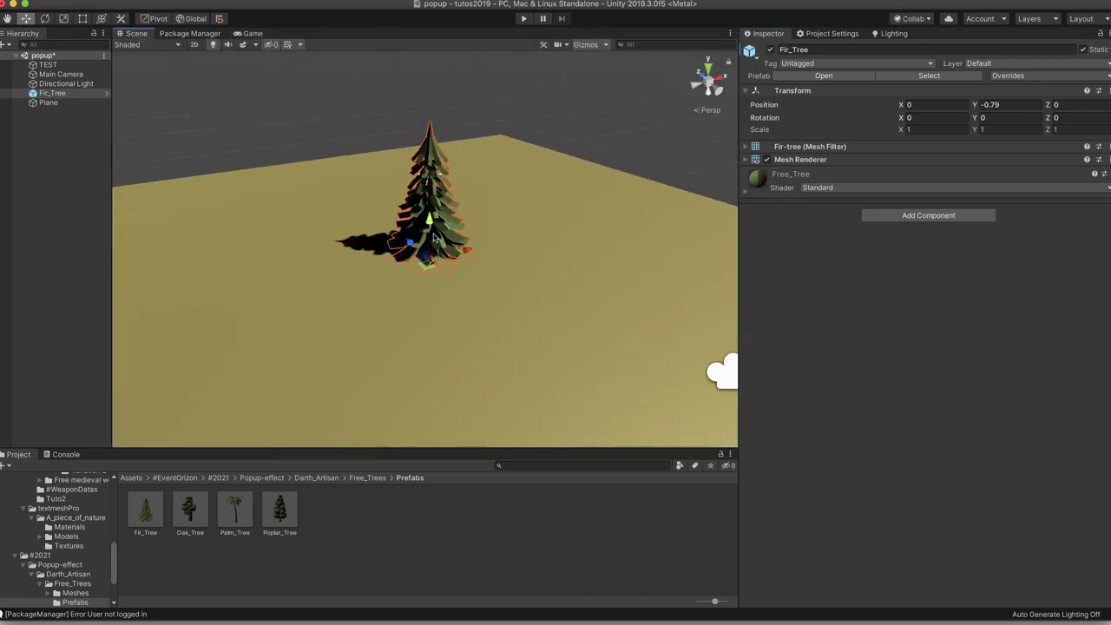
alt+drag(461, 252, 452, 299)
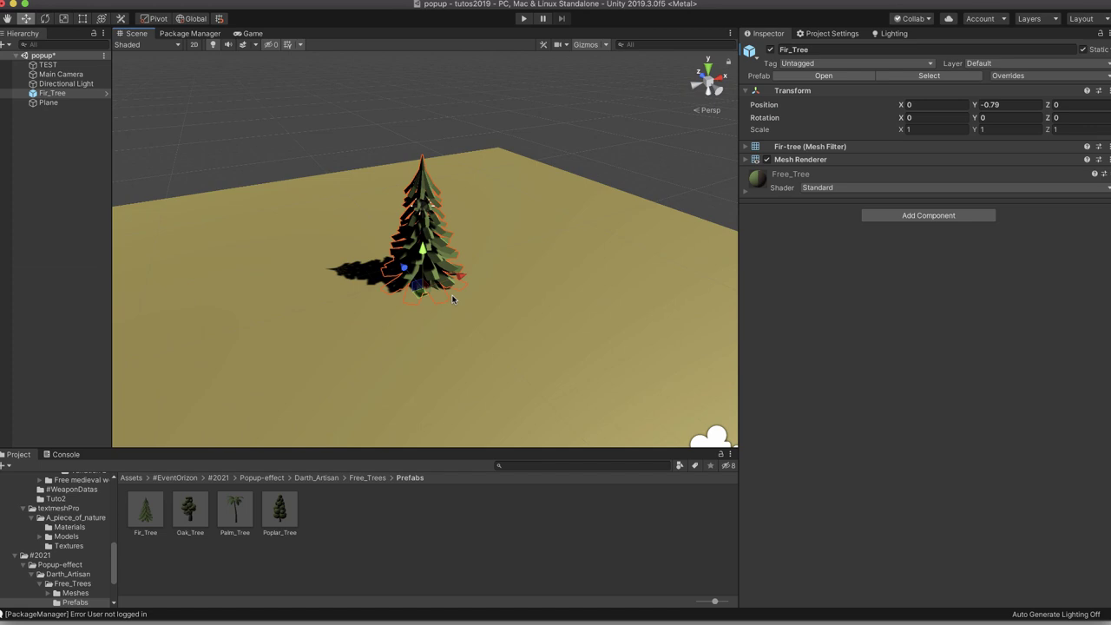
click(261, 477)
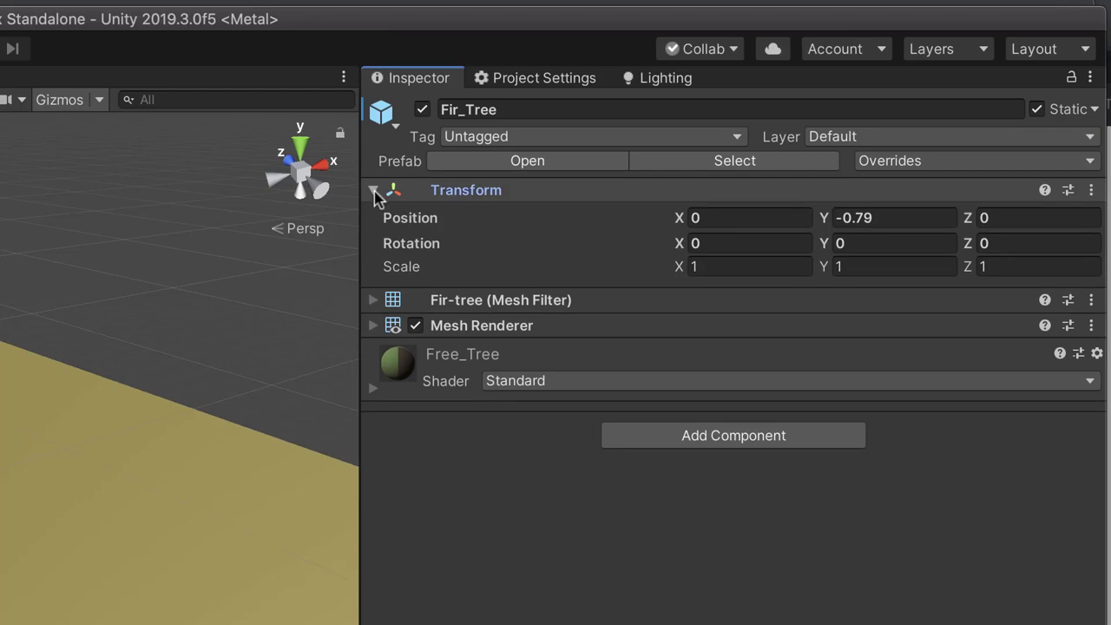
click(373, 190)
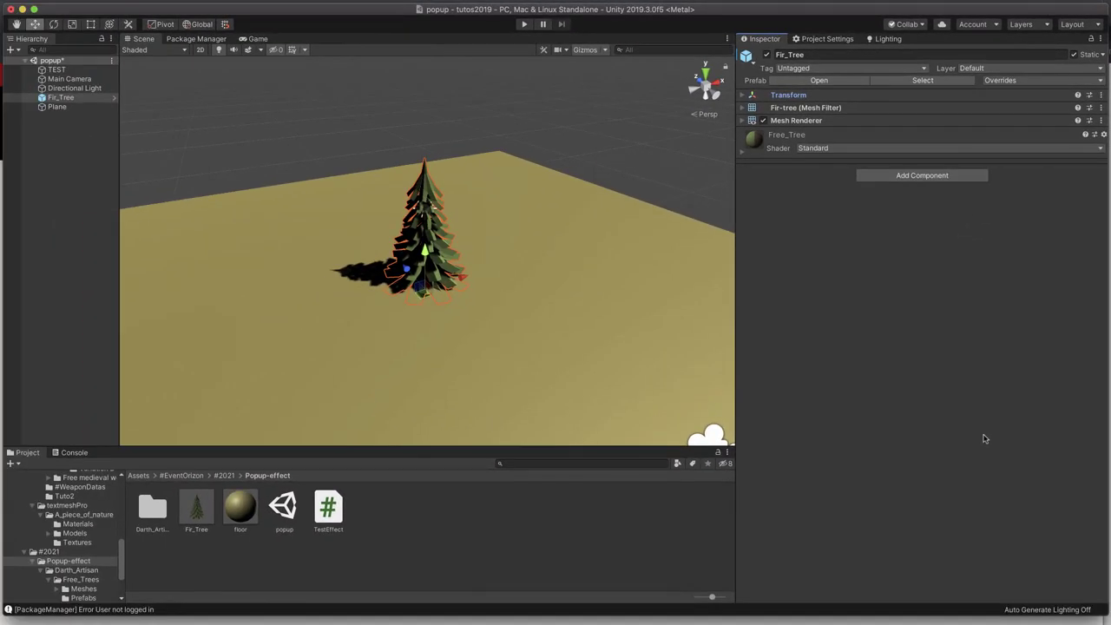
- Create an Animator Controller named treePopUp in the Popup-effect folder
right_click(392, 526)
mouse_move(408, 530)
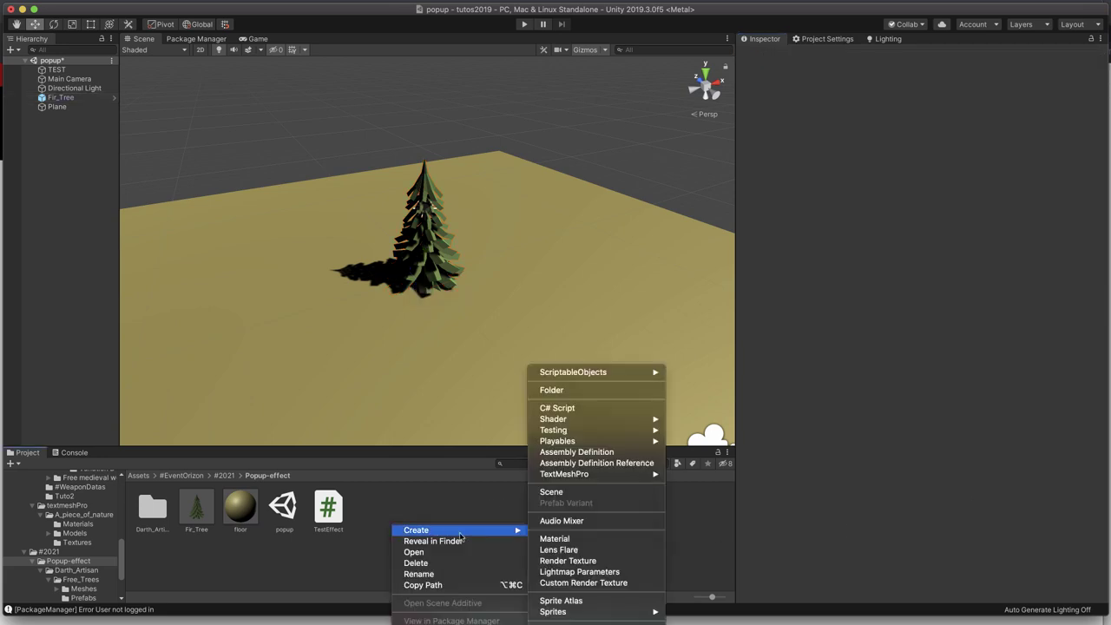
click(563, 521)
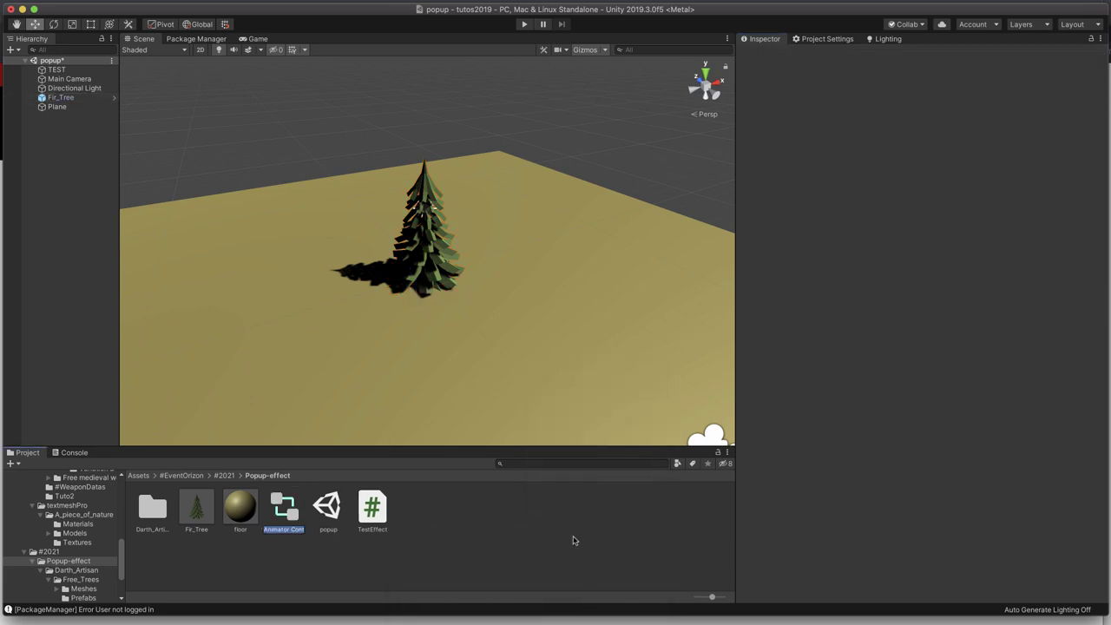
text(tree)
text(Po)
text(pUp)
key(Return)
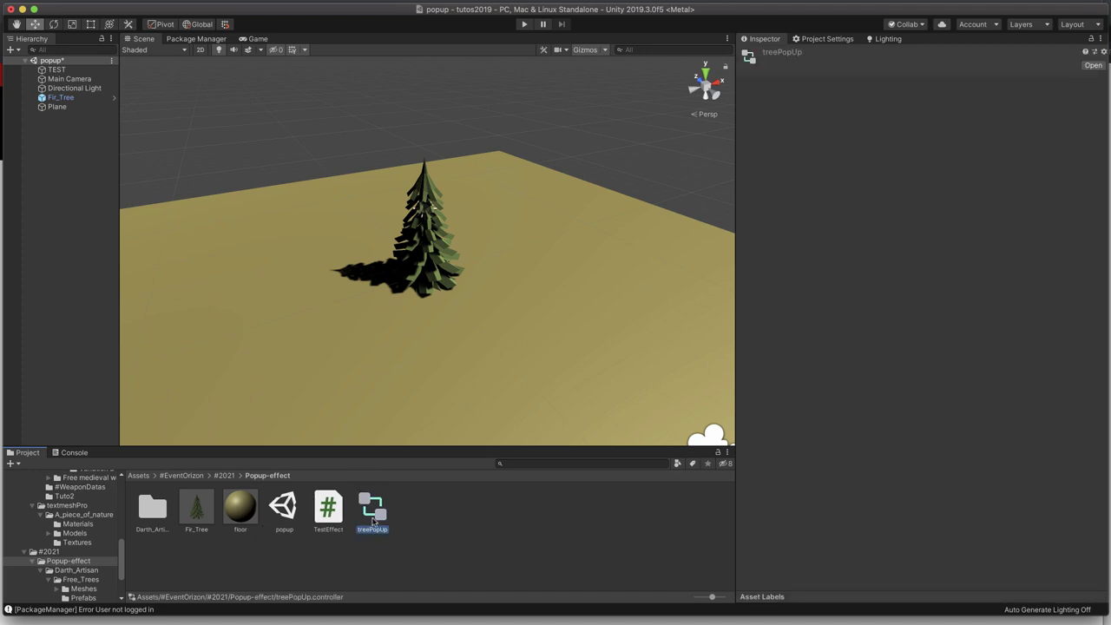
- Add an Animator component to Fir_Tree with treePopUp as its controller
click(83, 97)
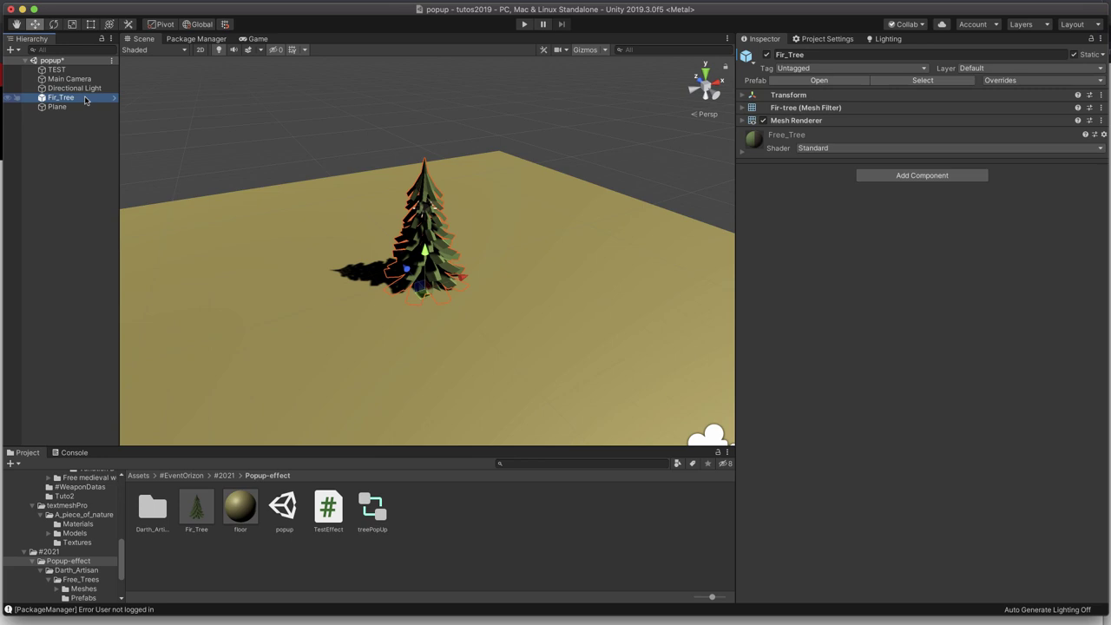
click(900, 179)
text(ani)
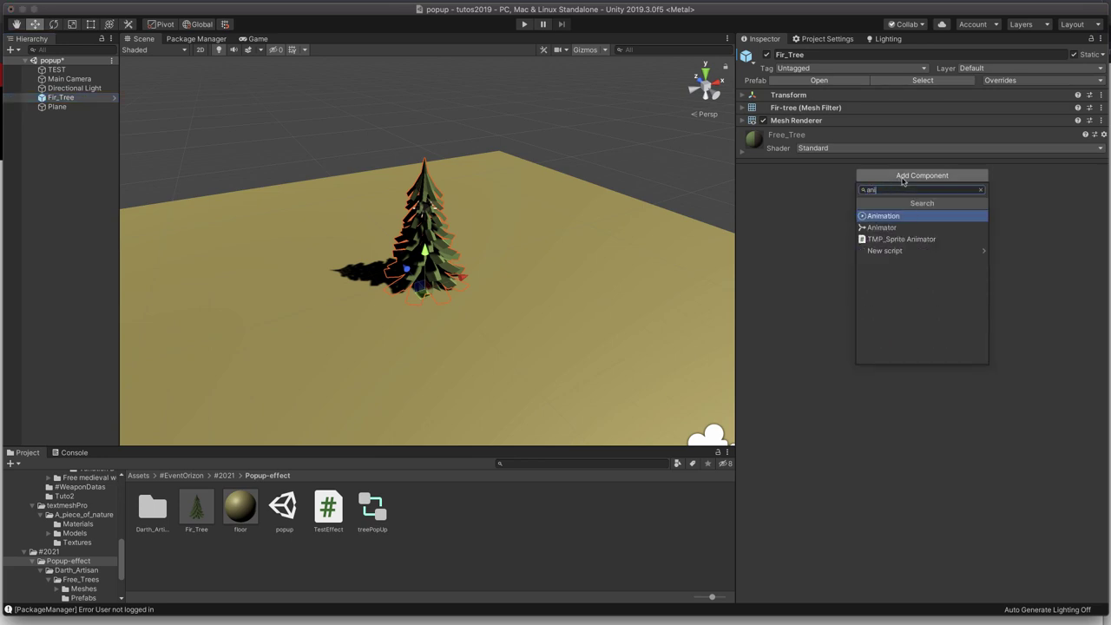
key(Down)
key(Return)
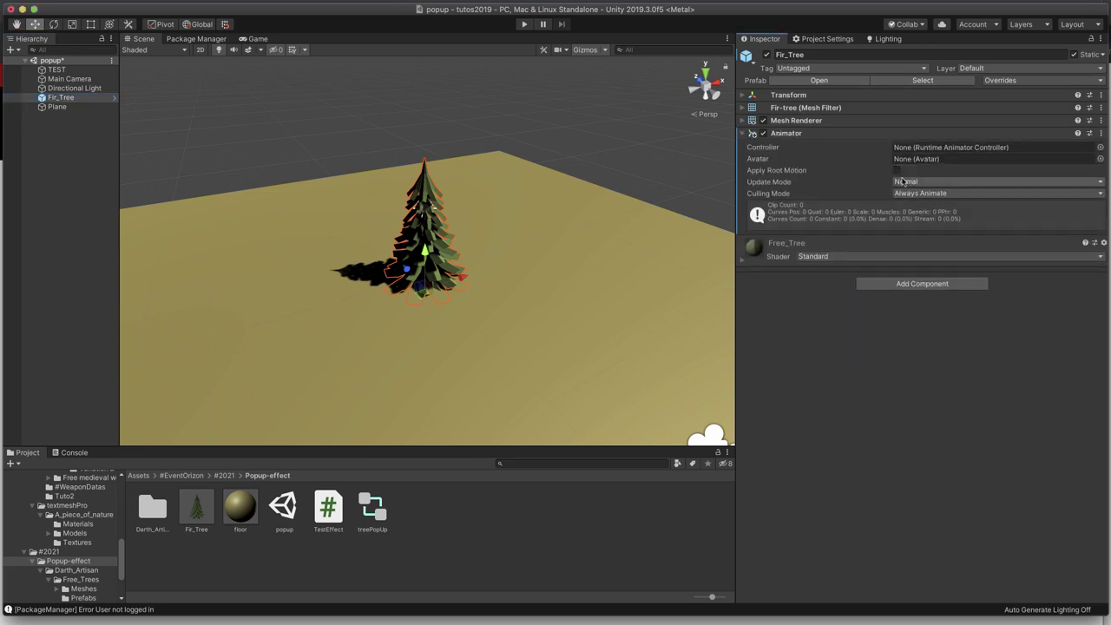
drag(382, 511, 921, 150)
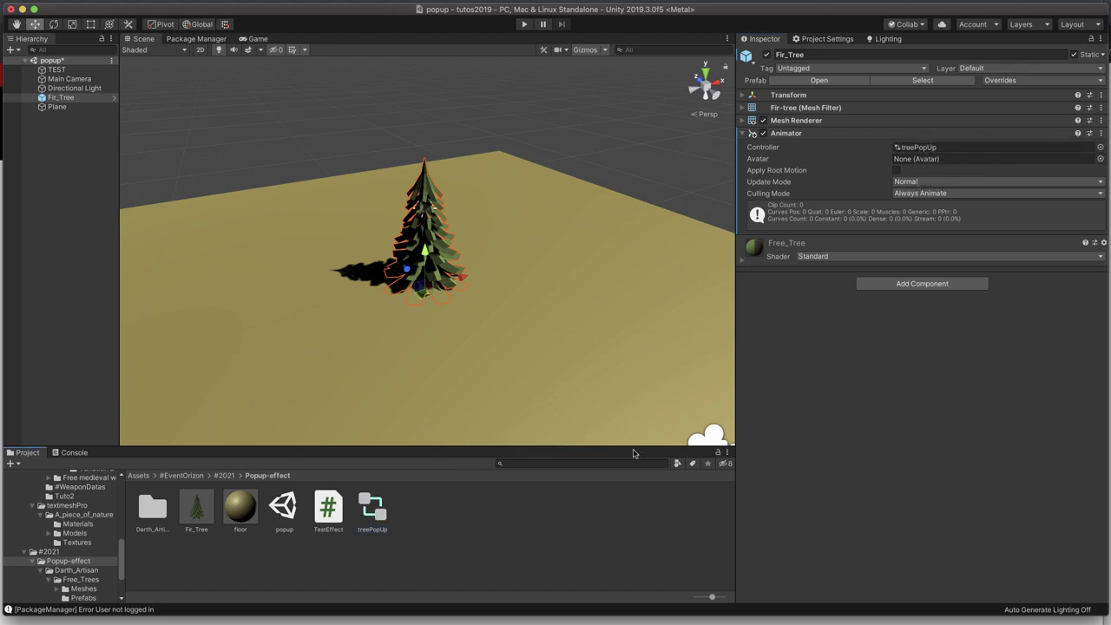
click(480, 538)
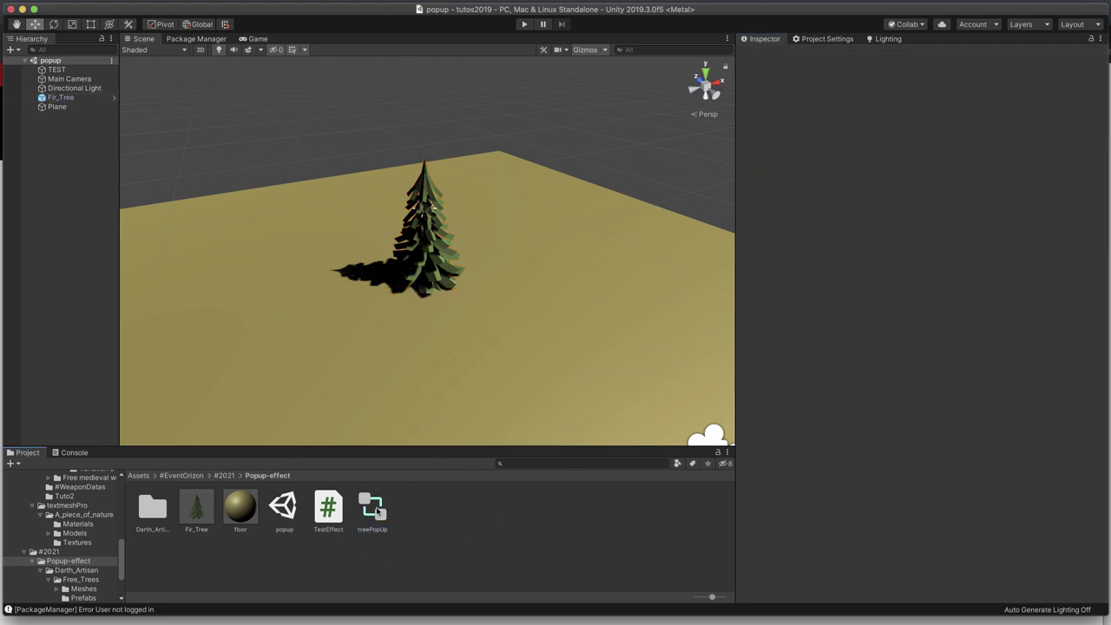
- Open treePopUp in the Animator and move the Exit state below Entry
double_click(378, 512)
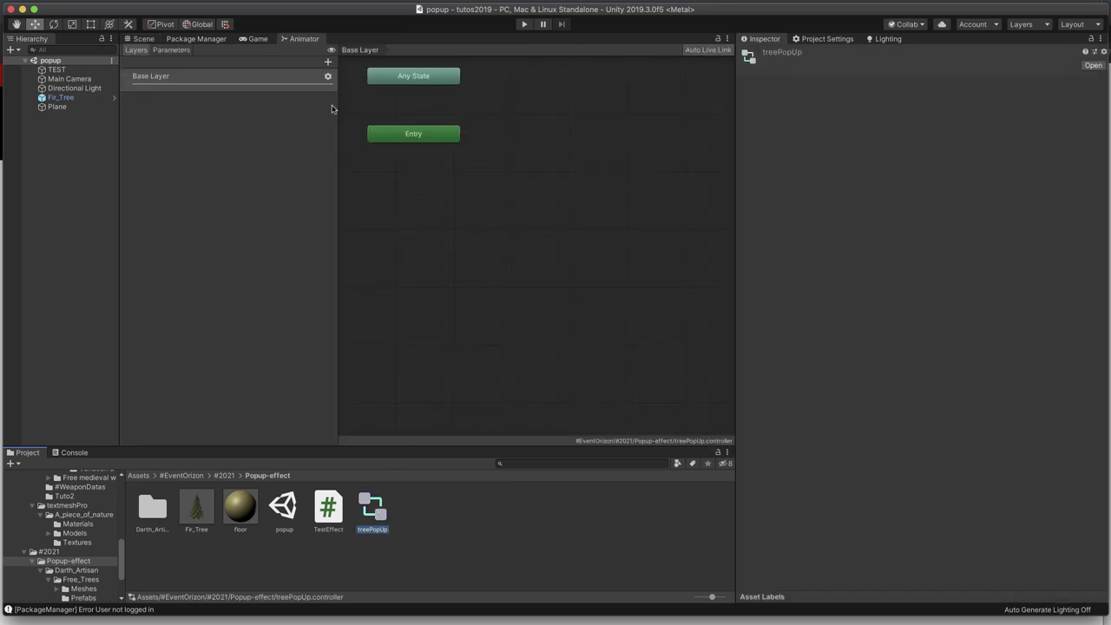
drag(336, 135, 224, 133)
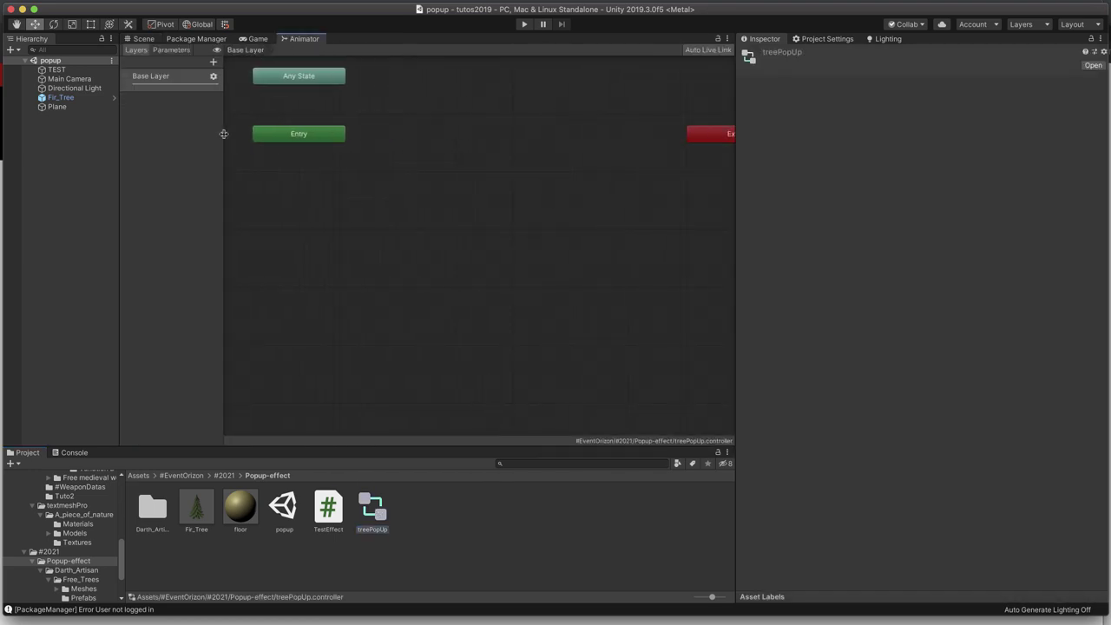
drag(705, 138, 705, 161)
drag(584, 206, 273, 198)
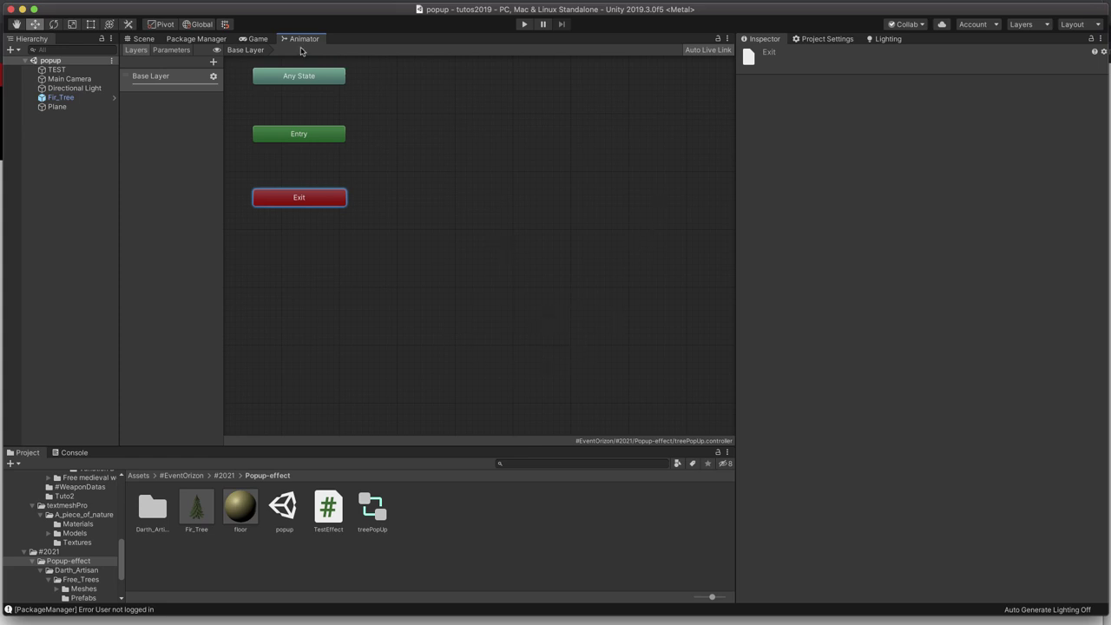
- Dock the Animation window beside the Animator and target Fir_Tree
click(300, 0)
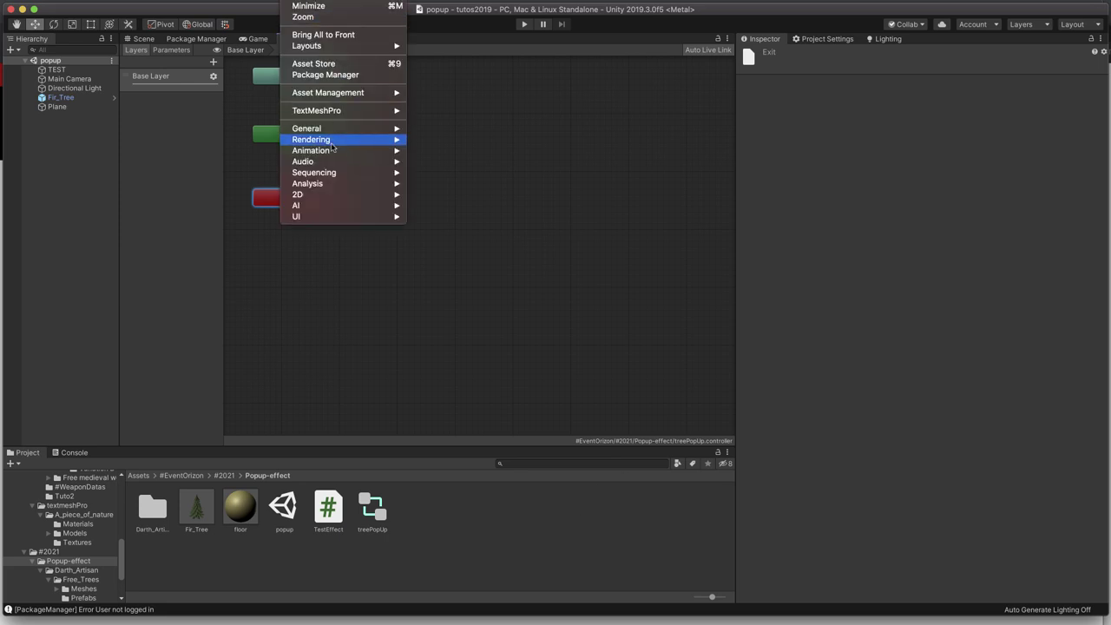
mouse_move(334, 151)
click(433, 151)
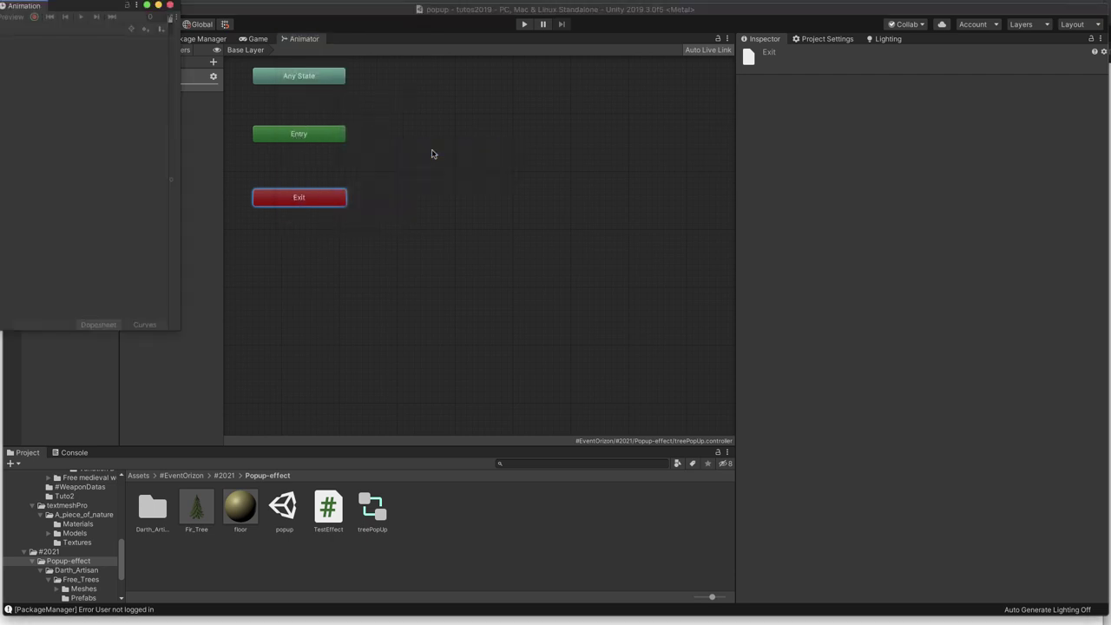
drag(97, 8, 395, 39)
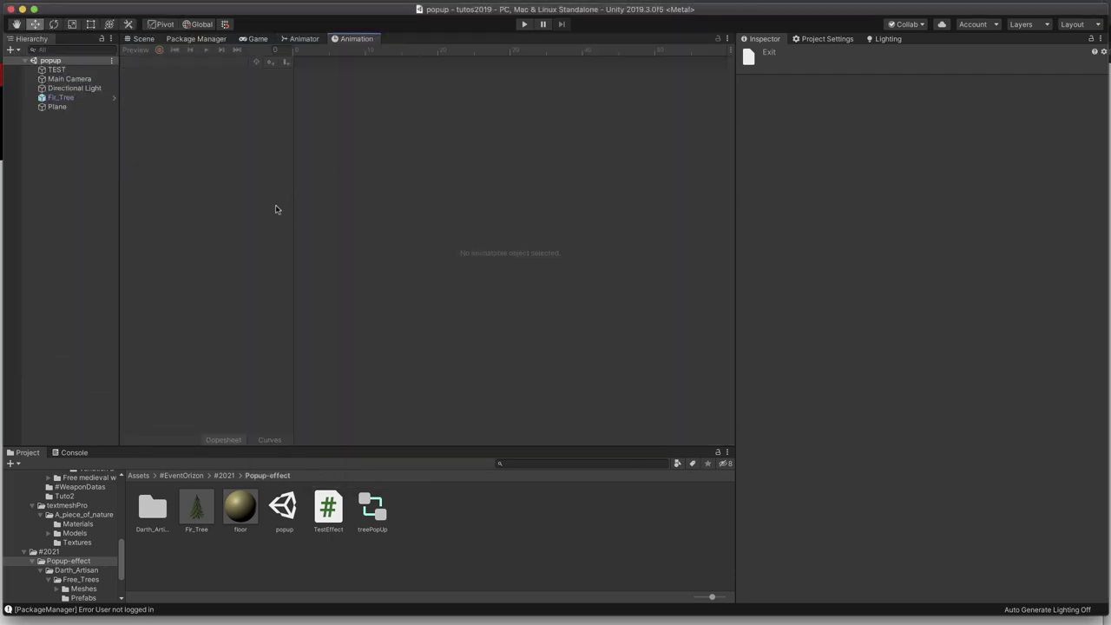
click(69, 97)
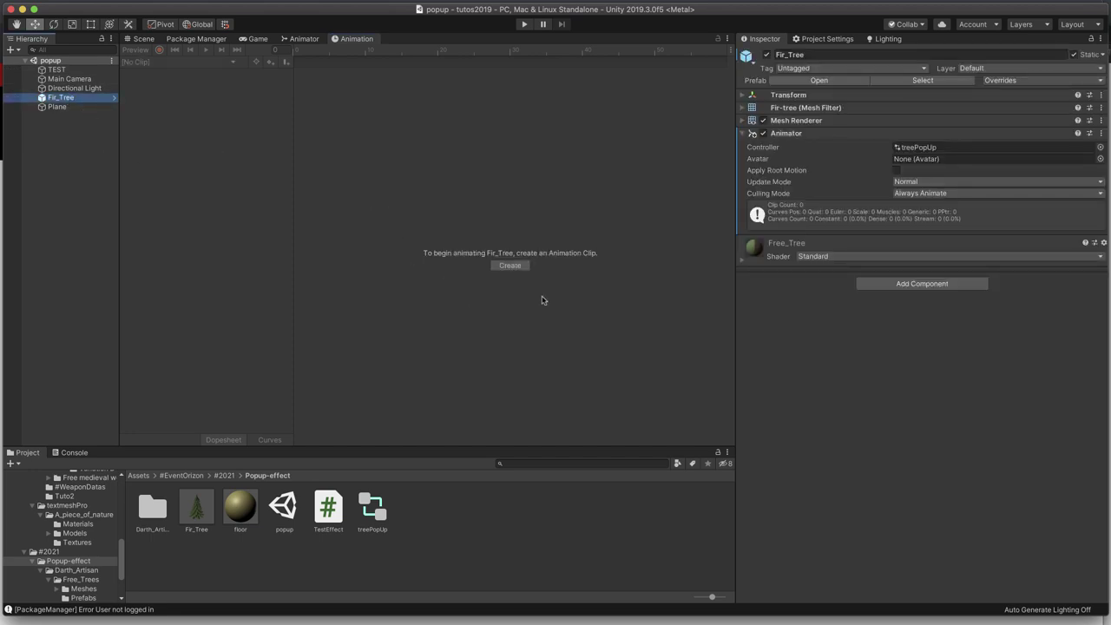
- Create two Fir_Tree animation clips, idle and popup, saved in the Popup-effect folder
click(512, 267)
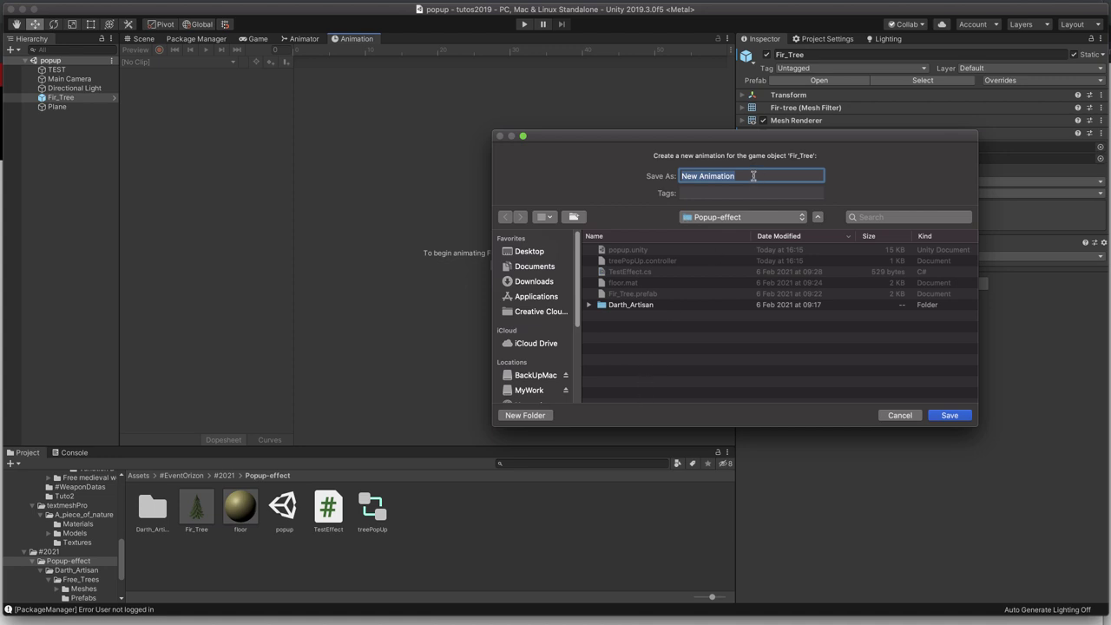
text(ide)
key(Return)
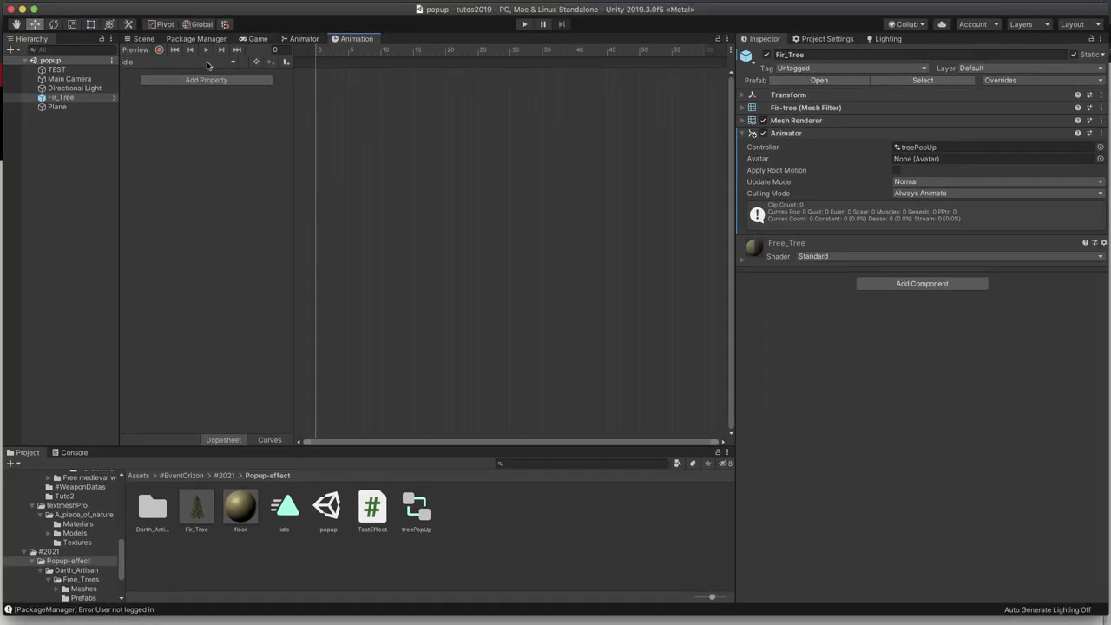
click(232, 64)
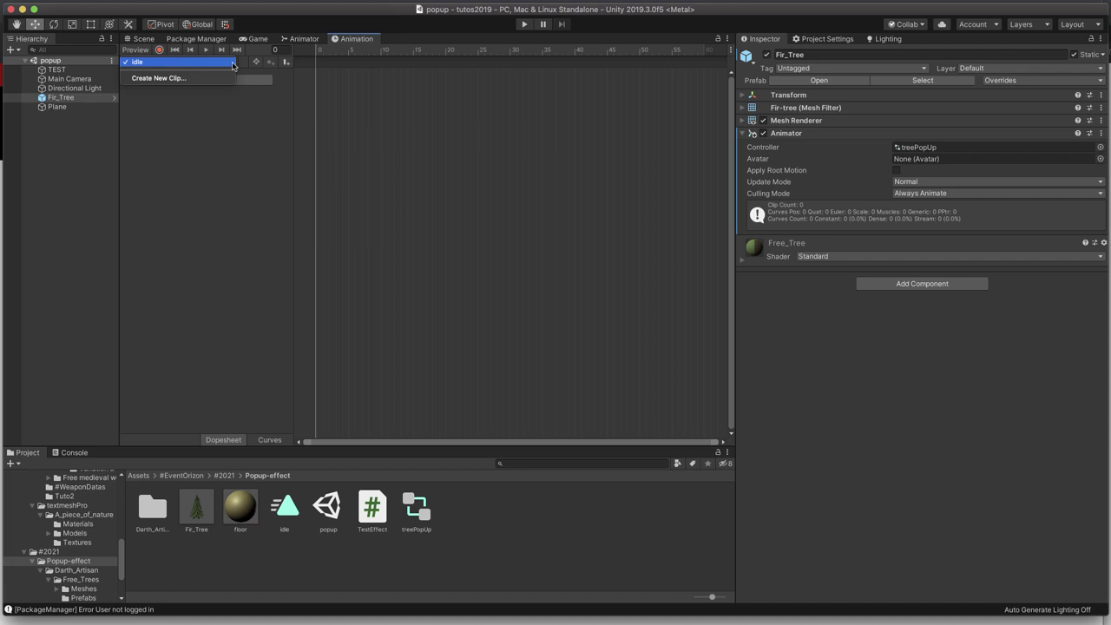
click(180, 79)
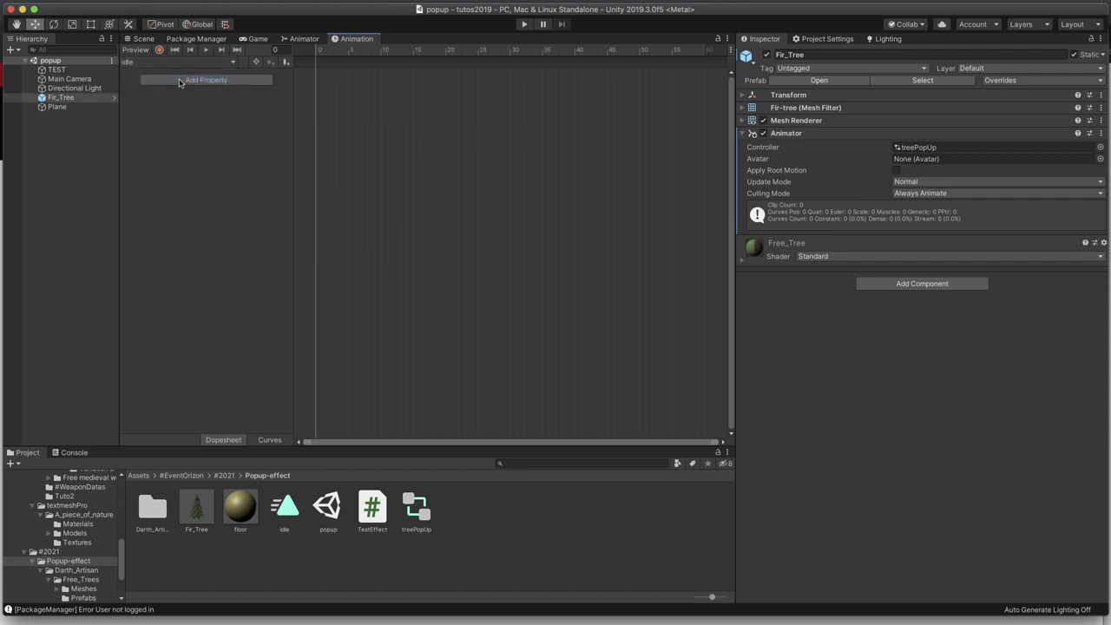
text(popup)
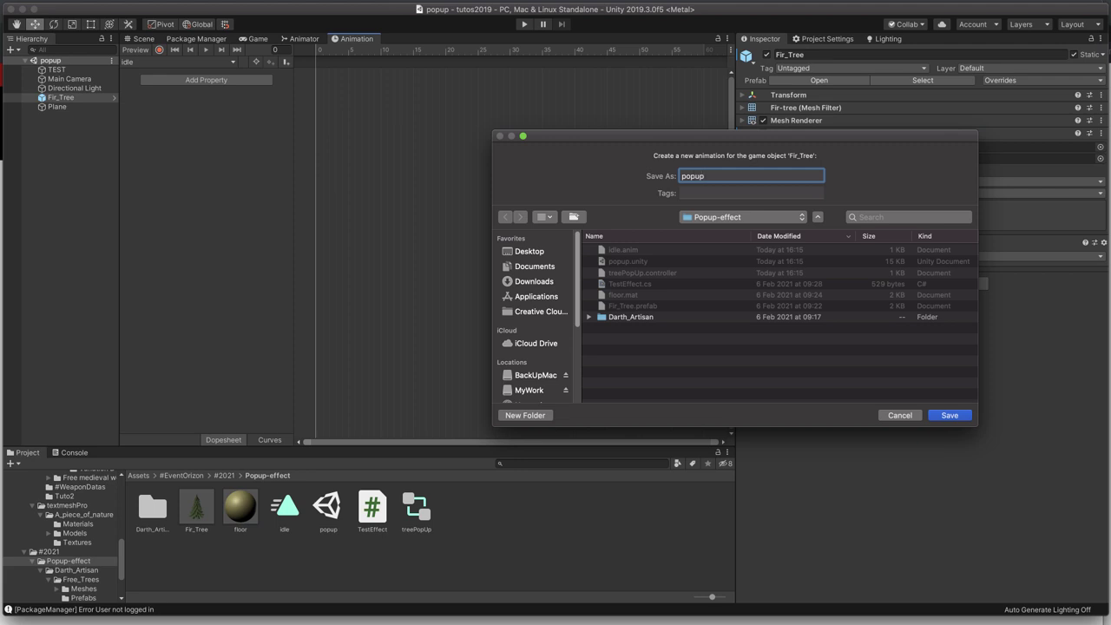
key(Return)
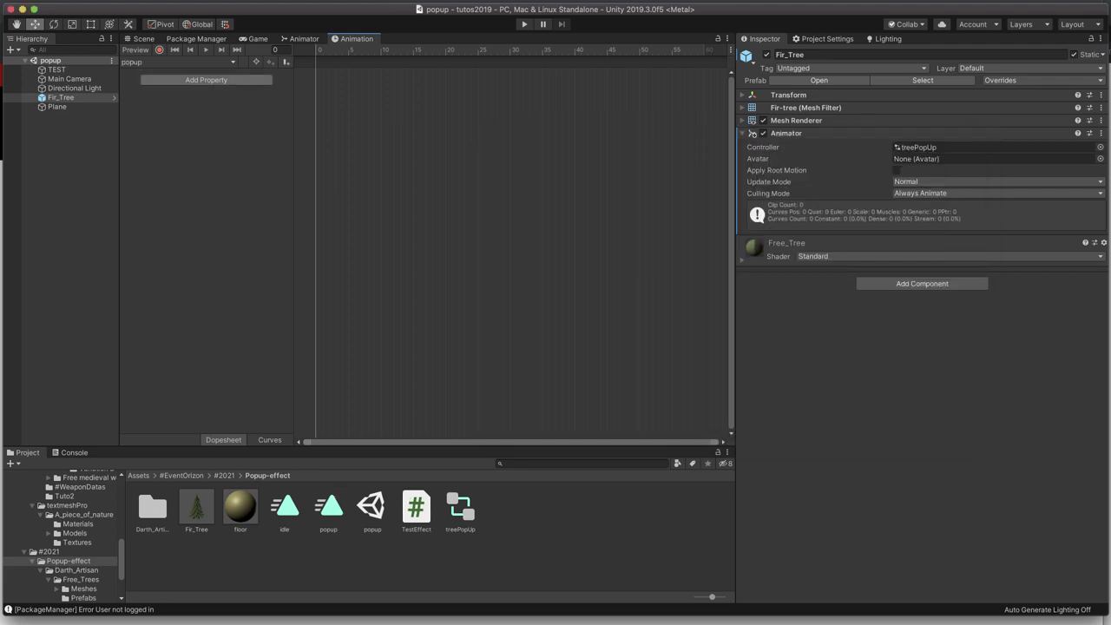
click(304, 40)
- Arrange idle beside Entry with popup below it, and set popup as the layer default state
middle_drag(489, 213, 559, 291)
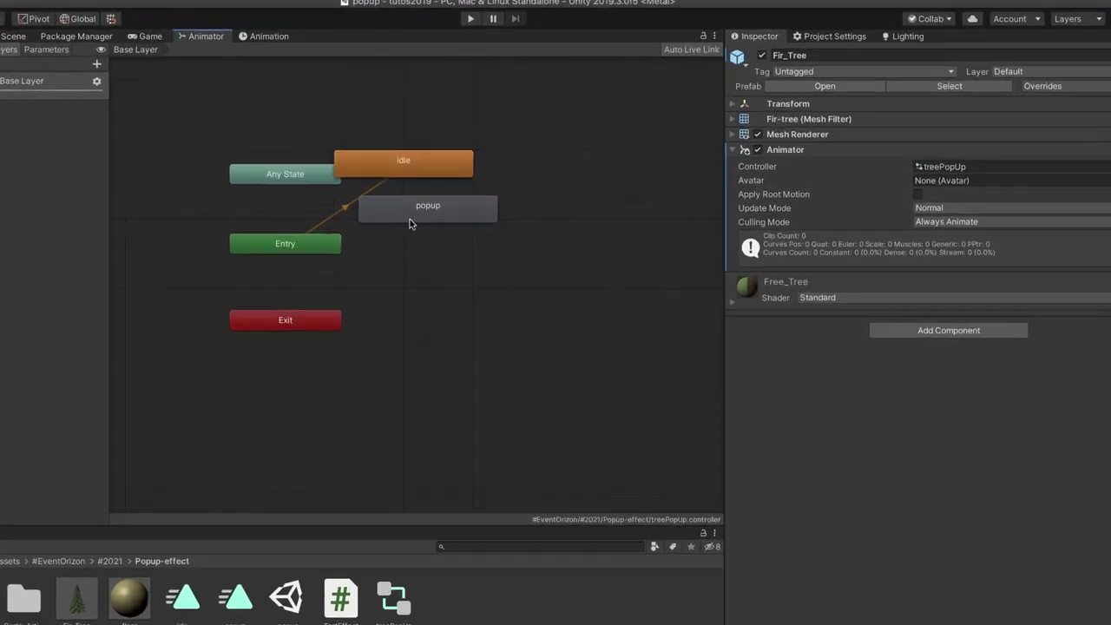
drag(471, 173, 572, 266)
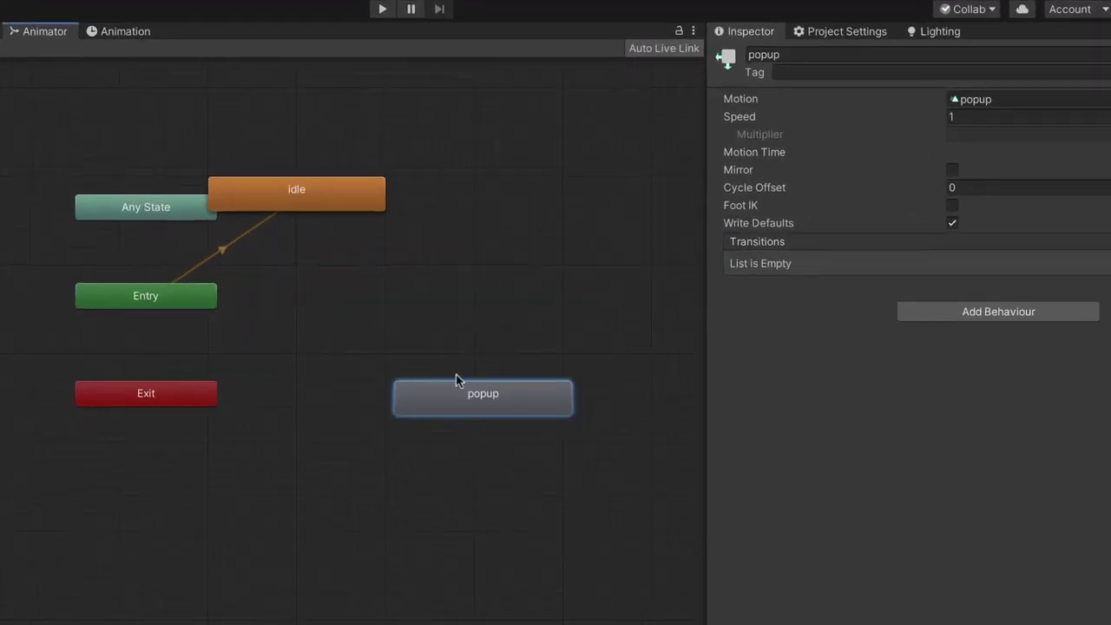
drag(317, 193, 484, 282)
click(505, 407)
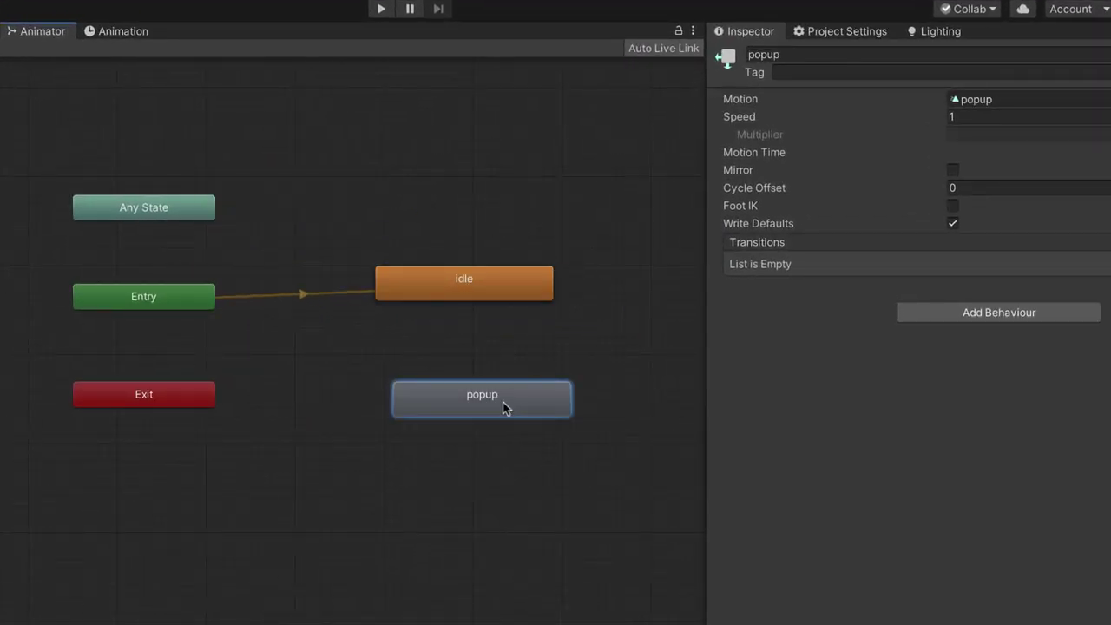
drag(505, 407, 498, 420)
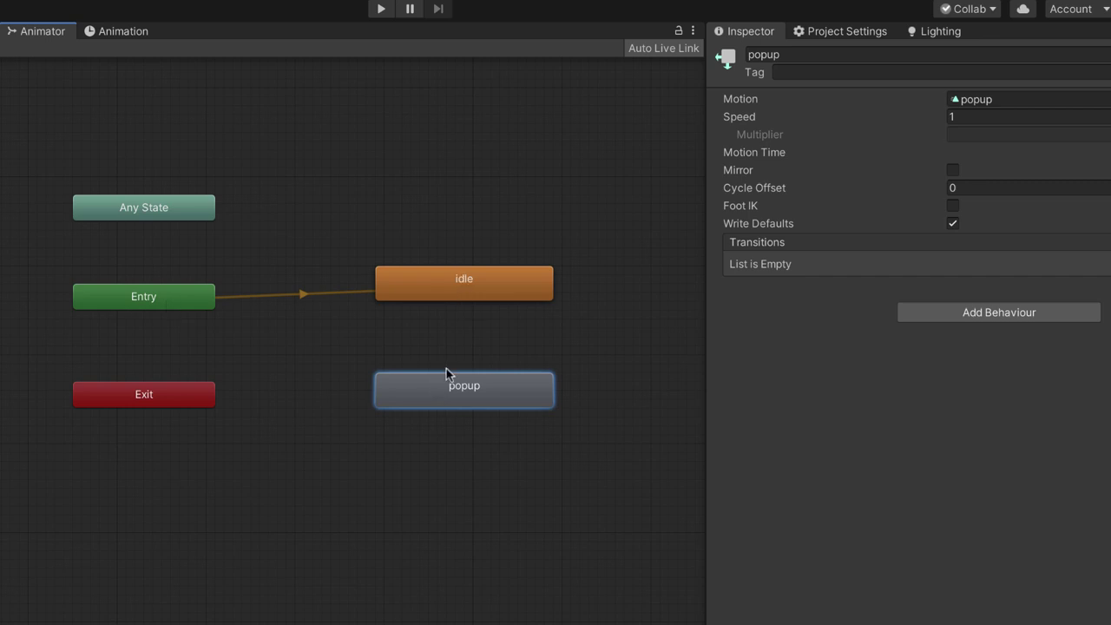
right_click(419, 393)
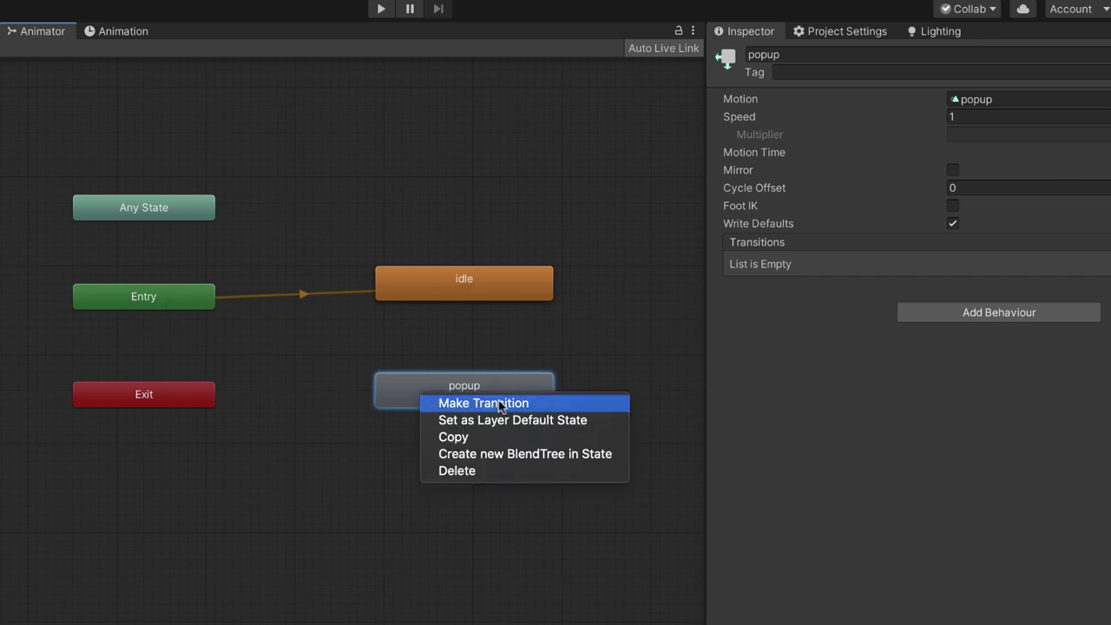
click(490, 421)
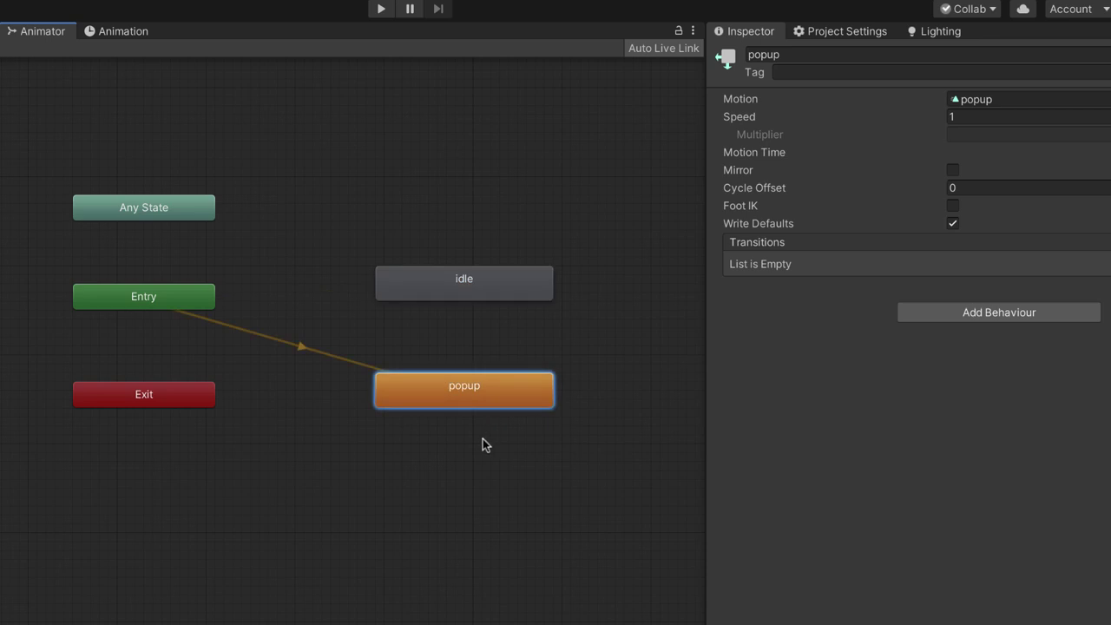
- Add a transition from popup to idle and select it
drag(477, 397, 478, 393)
right_click(463, 396)
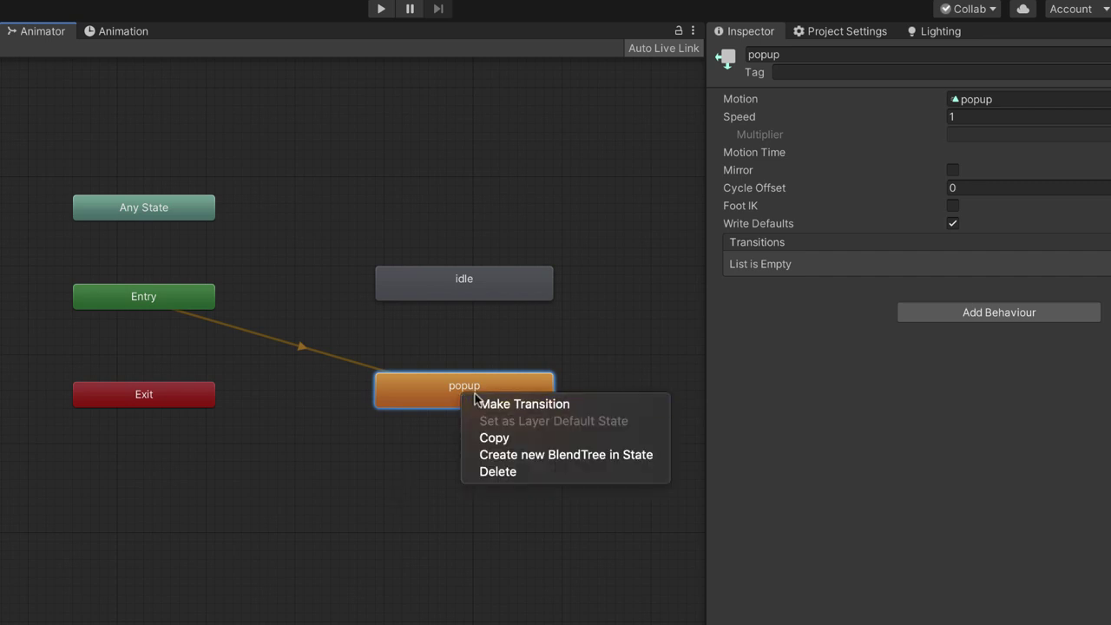
click(525, 404)
click(466, 291)
mouse_move(491, 293)
mouse_down()
mouse_move(517, 284)
mouse_move(489, 283)
mouse_up()
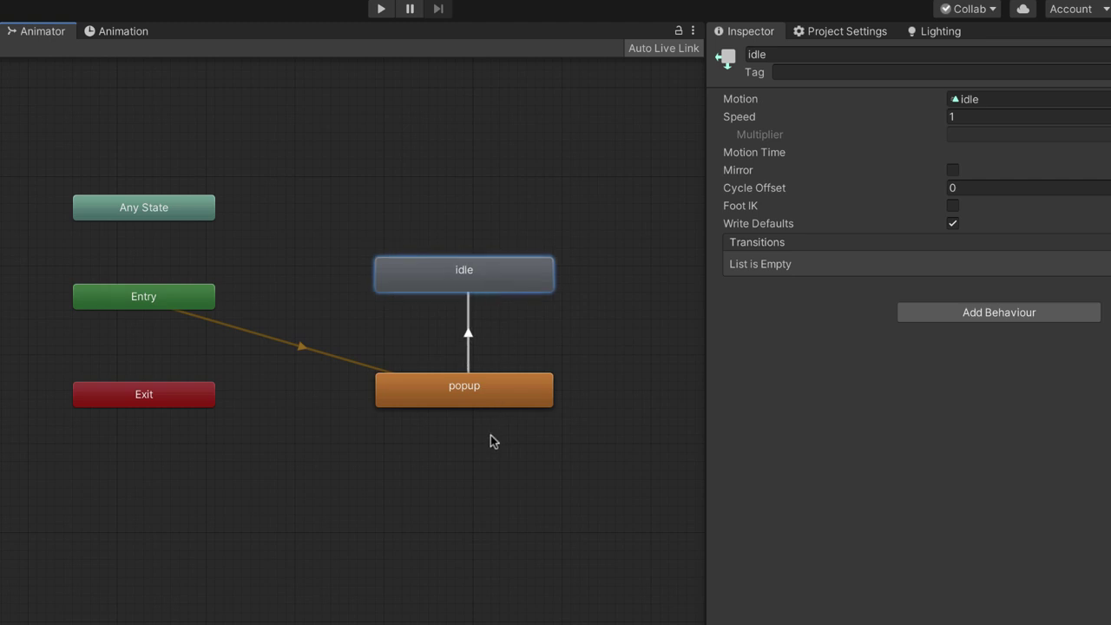
click(468, 337)
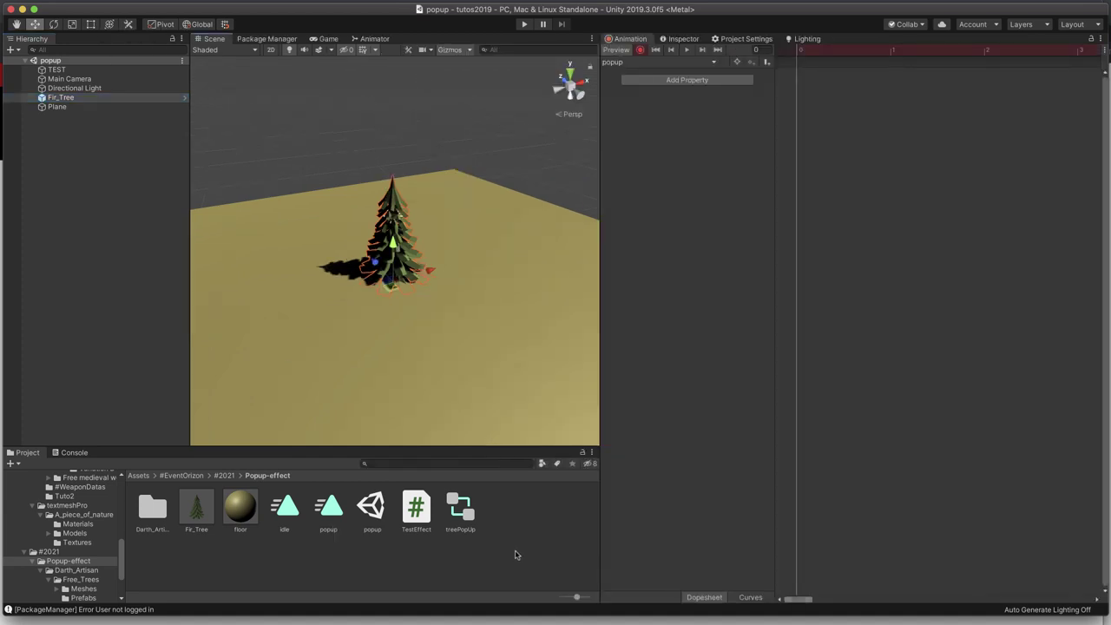
- Set Fir_Tree's animation timeline to frame 1 and expand its Transform in the Inspector
click(83, 99)
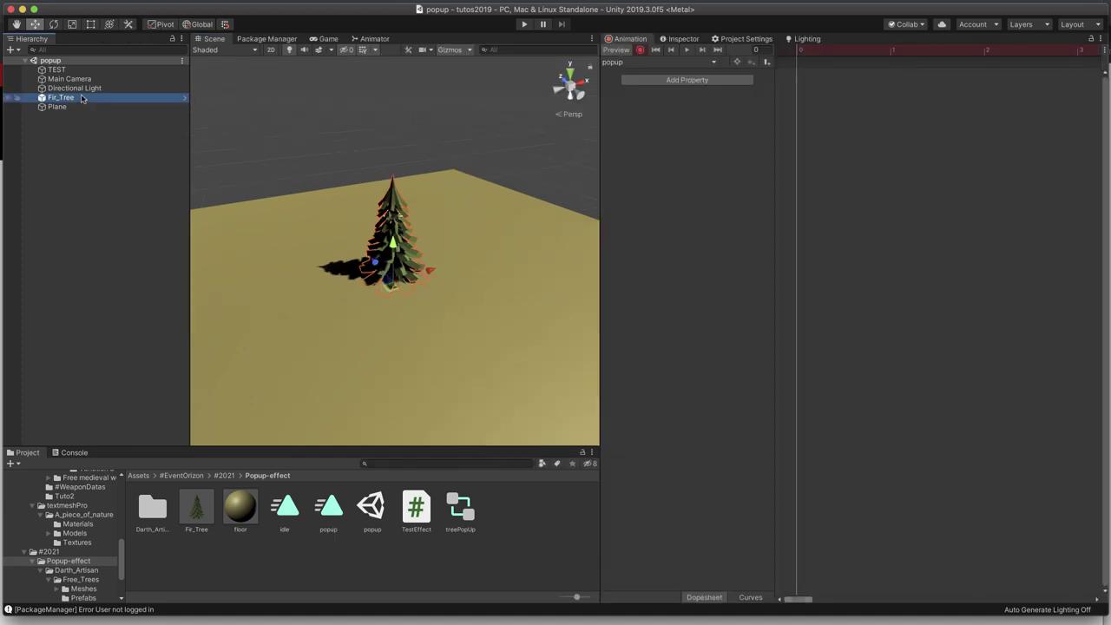
click(624, 41)
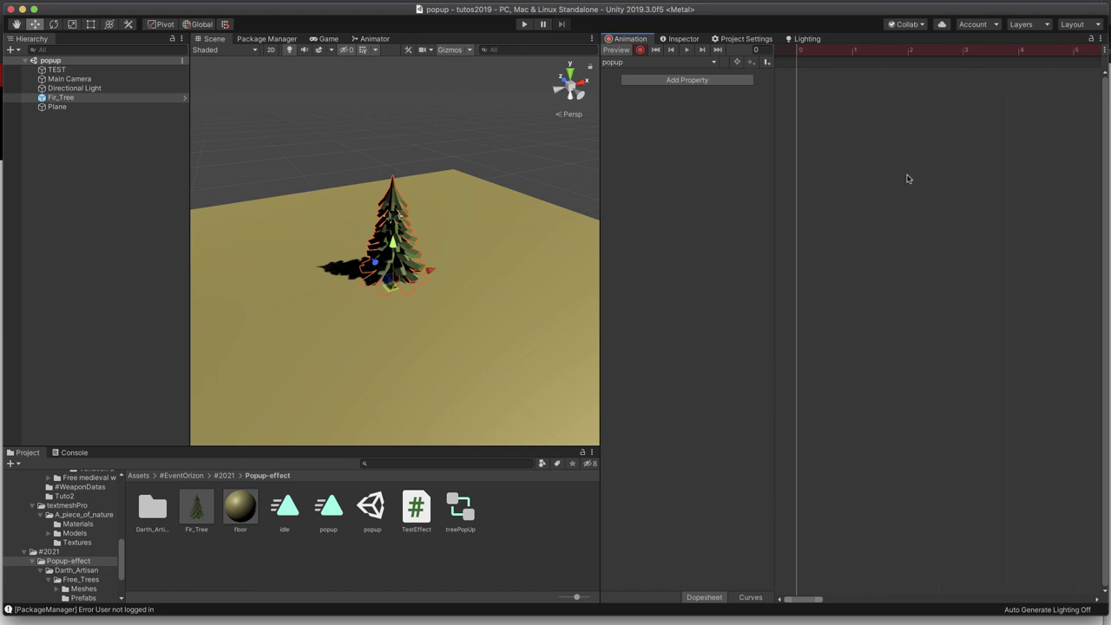
scroll(907, 179, down, 2)
click(831, 54)
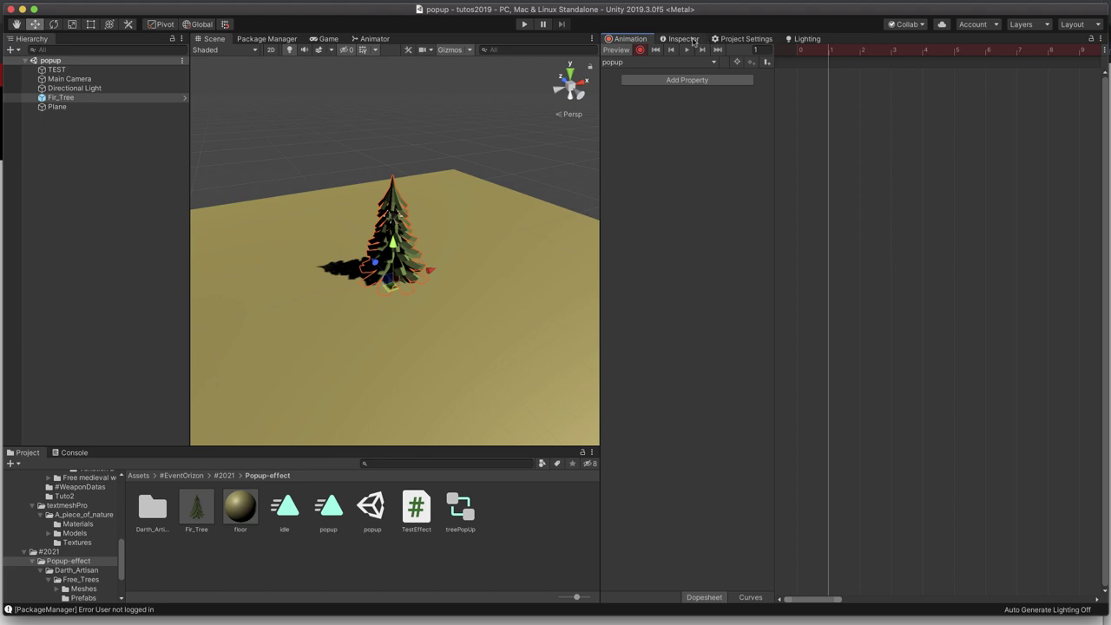
click(695, 40)
click(605, 95)
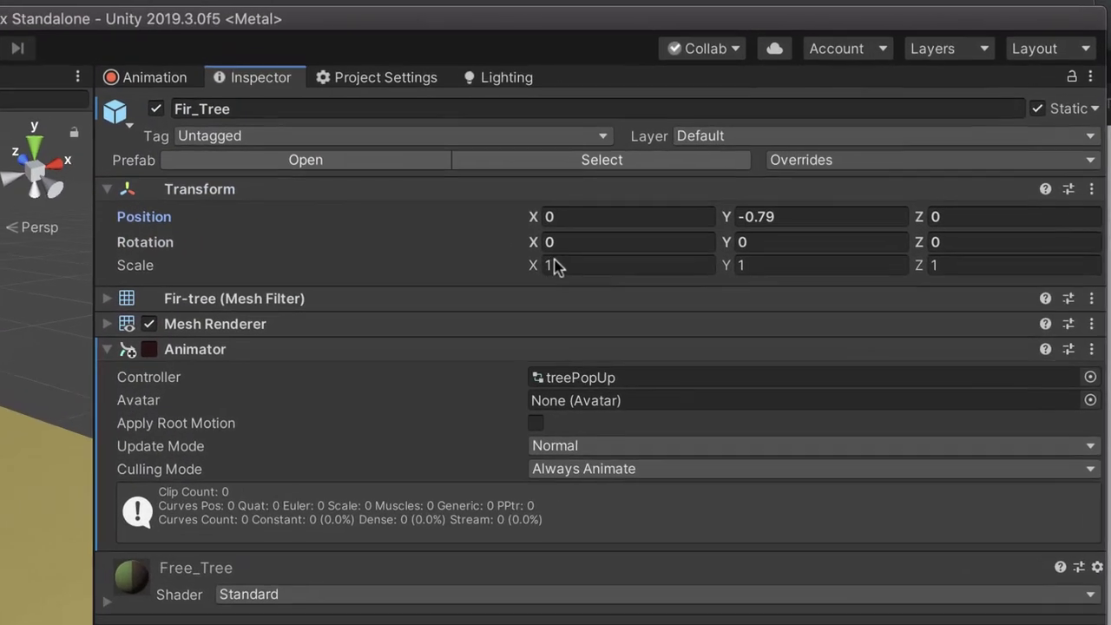
- With recording on, key Fir_Tree's Scale X, Y and Z at 2 on frame 1
click(828, 134)
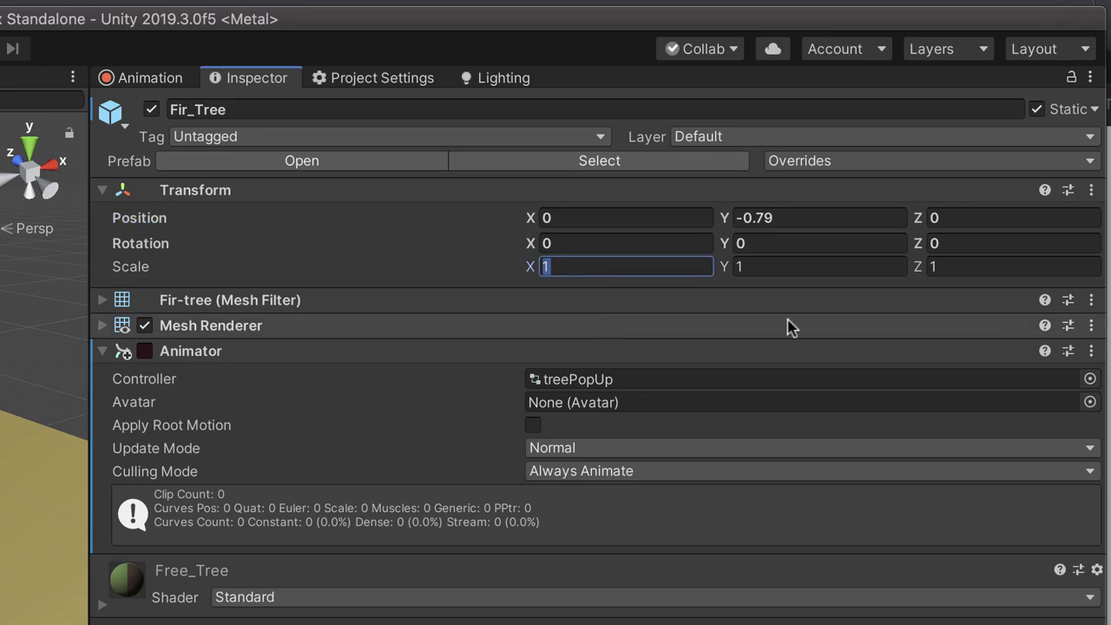
text(2)
key(Return)
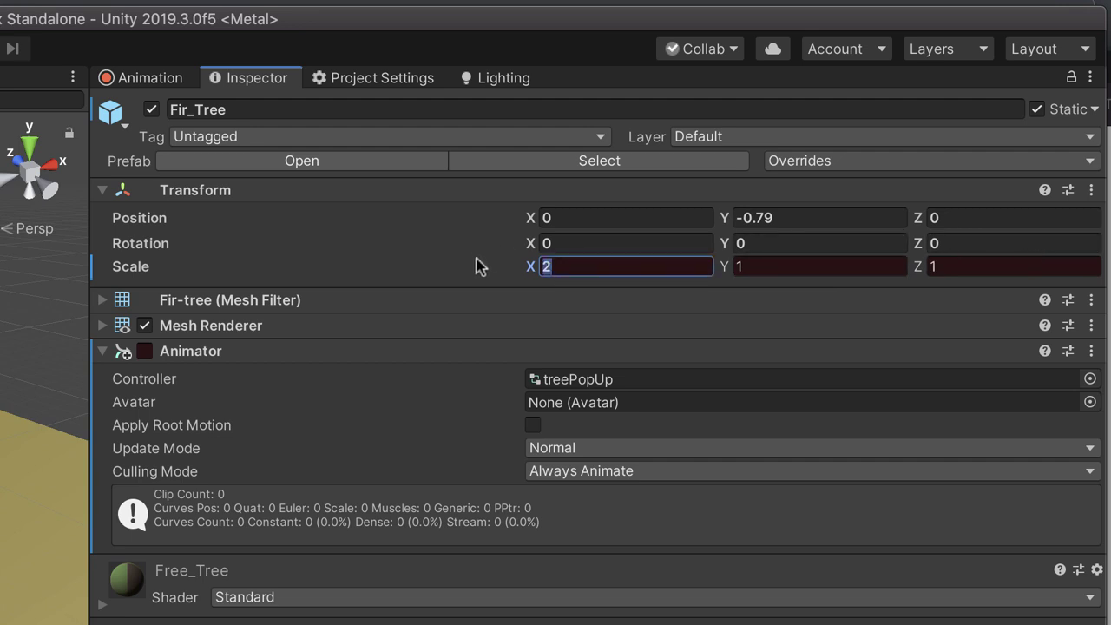
click(816, 268)
text(2)
click(981, 274)
text(2)
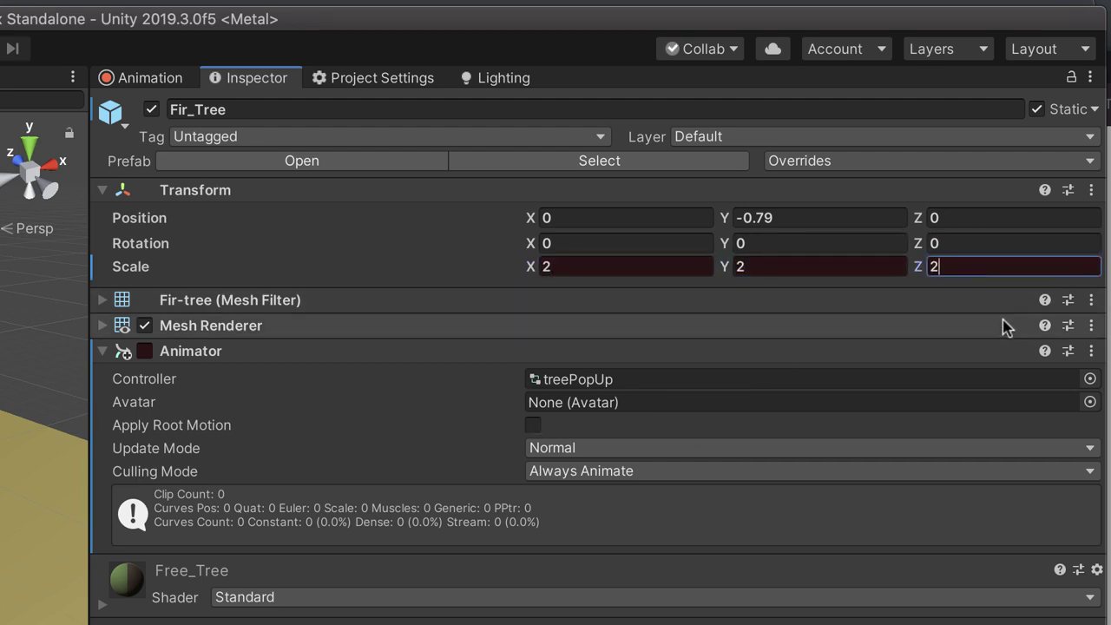
- Expand the Scale track into x, y, z rows and scrub between frames 0 and 1
click(122, 78)
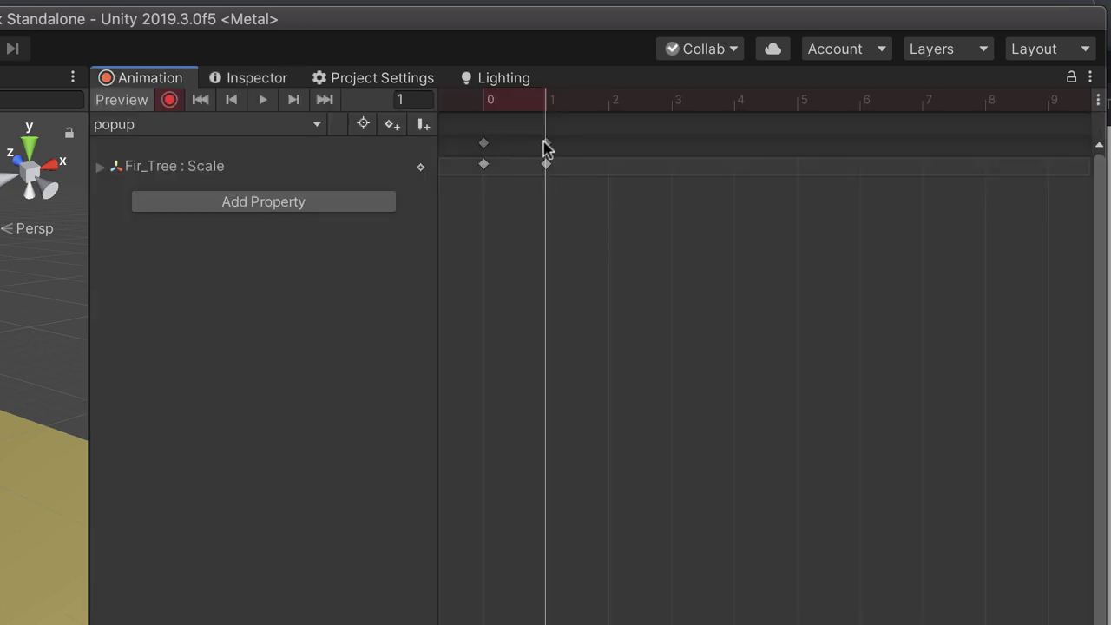
click(100, 165)
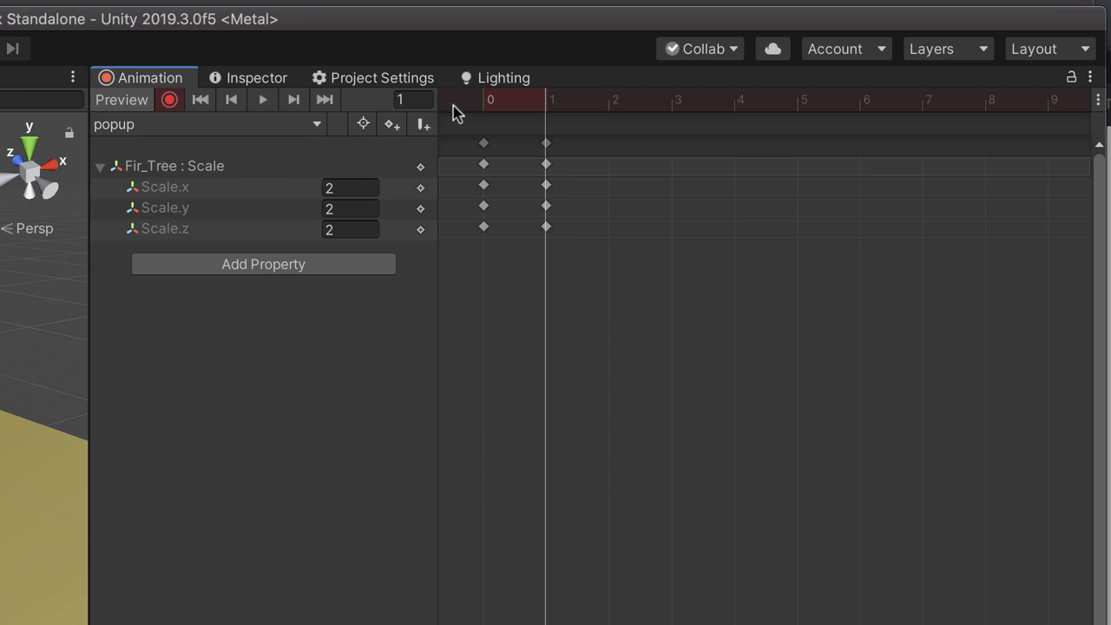
click(483, 102)
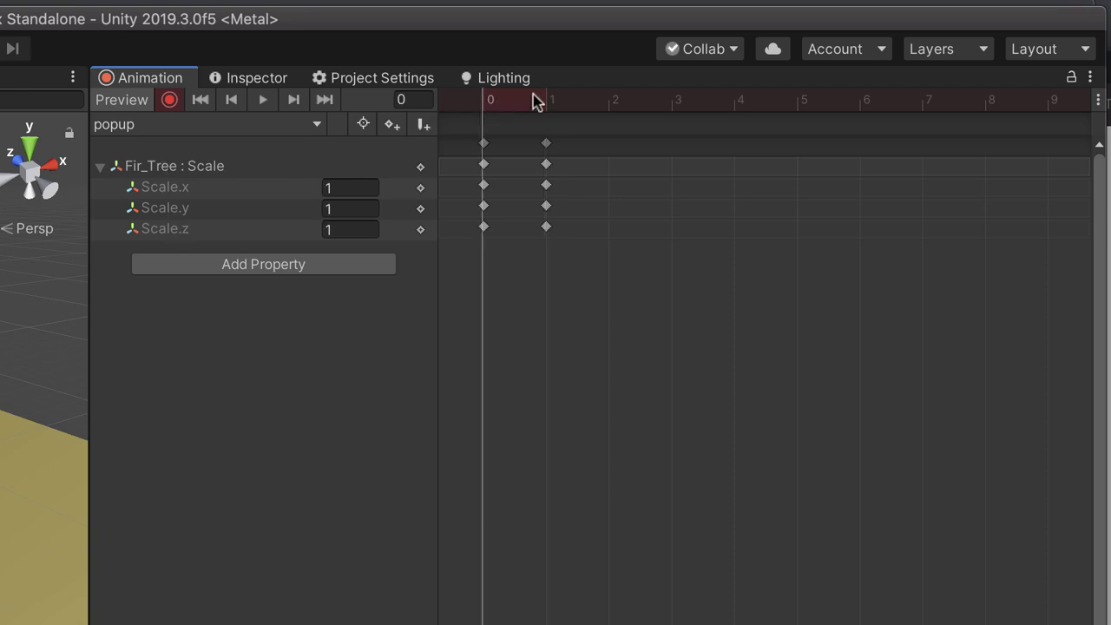
click(538, 101)
click(491, 102)
click(550, 104)
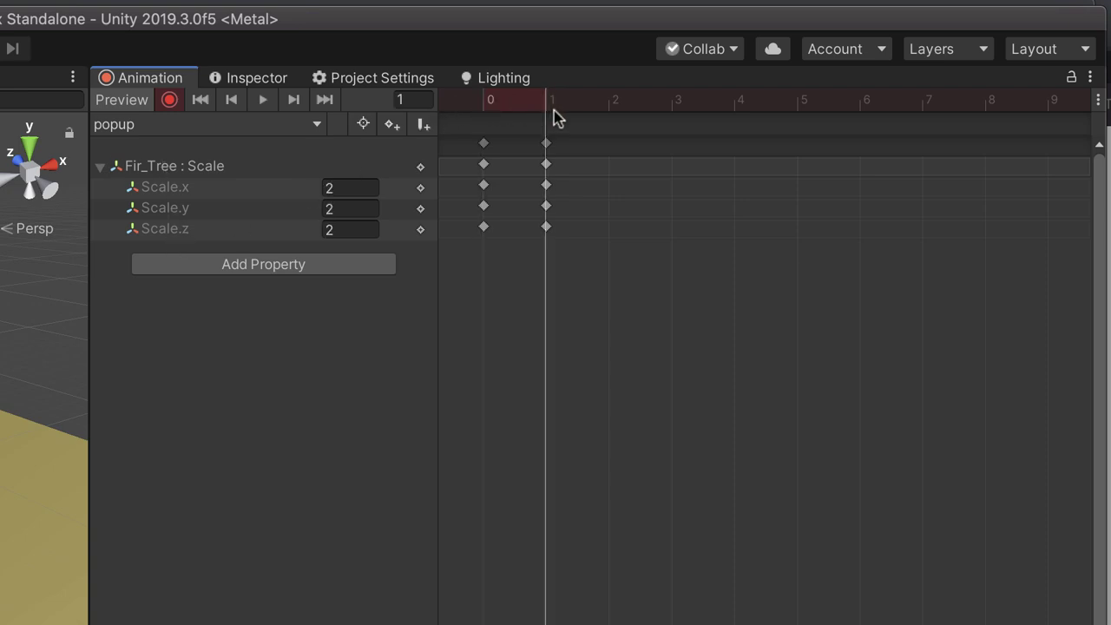
click(480, 109)
click(534, 130)
- Change the frame-1 Scale.x, Scale.y and Scale.z keys to 1.5
click(362, 191)
text(1.5)
drag(363, 186, 296, 190)
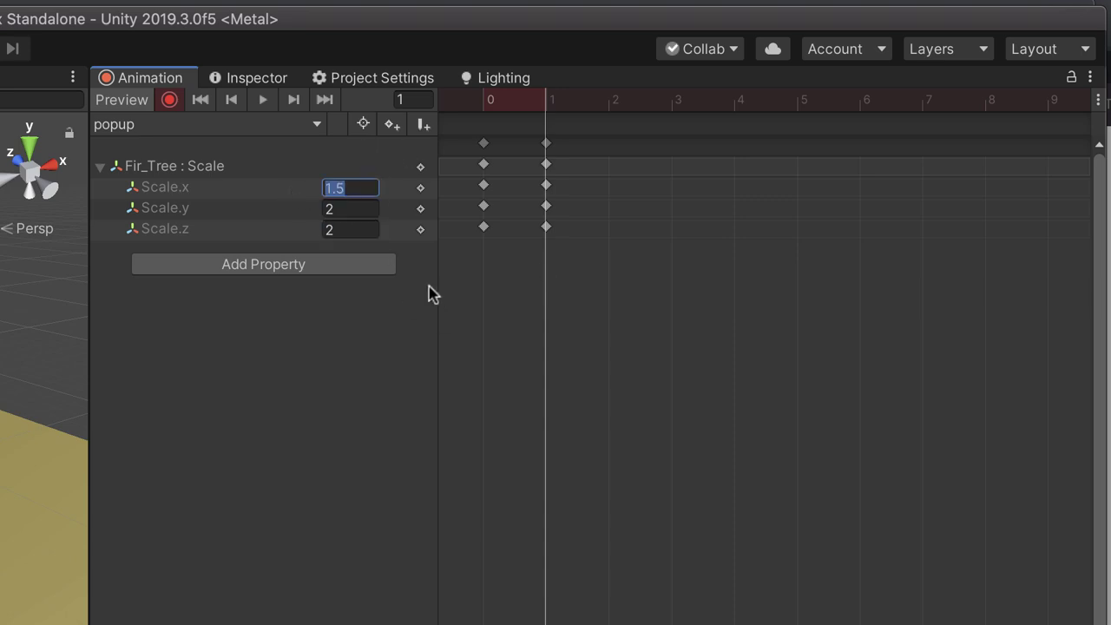
key(ctrl+c)
click(361, 209)
key(ctrl+v)
click(360, 230)
key(ctrl+v)
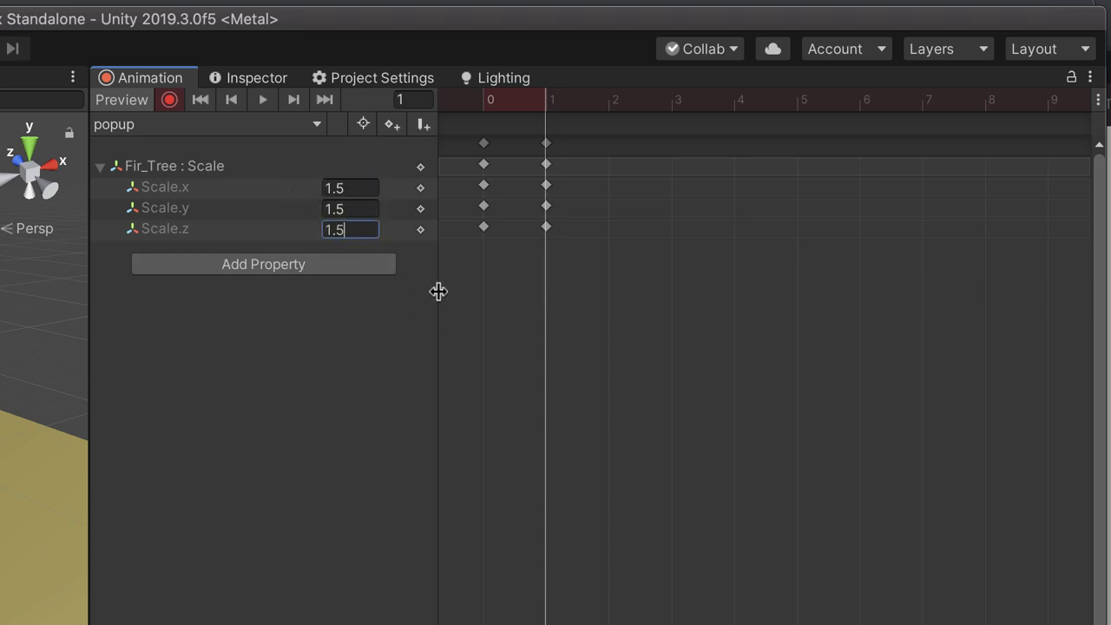
click(486, 113)
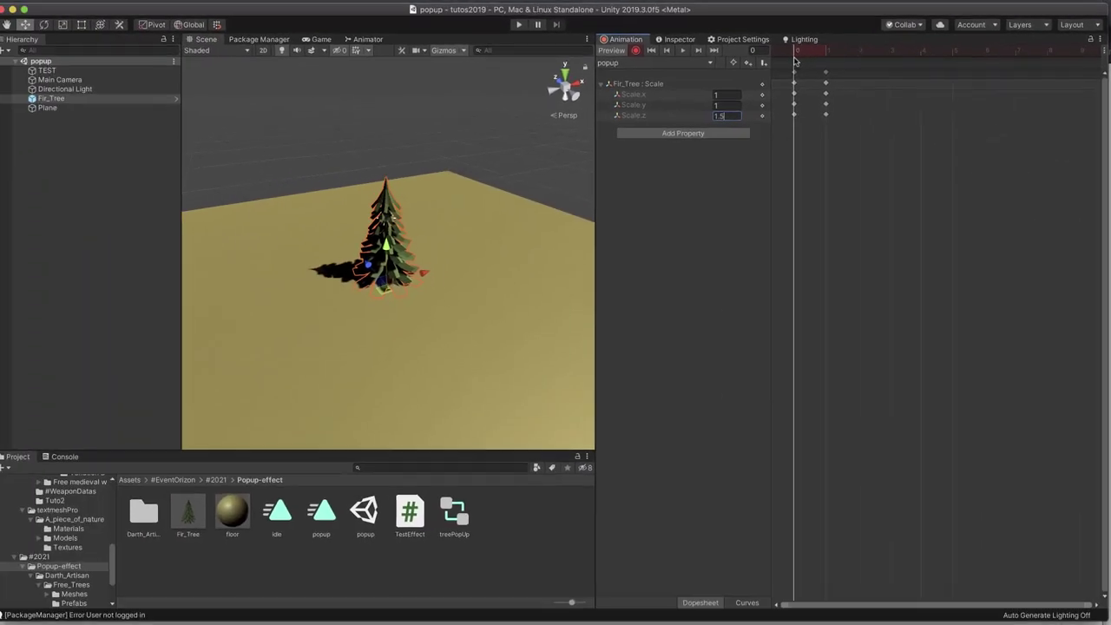
- Play the popup clip, compare frames 0 and 1, then move the playhead to frame 3
click(687, 53)
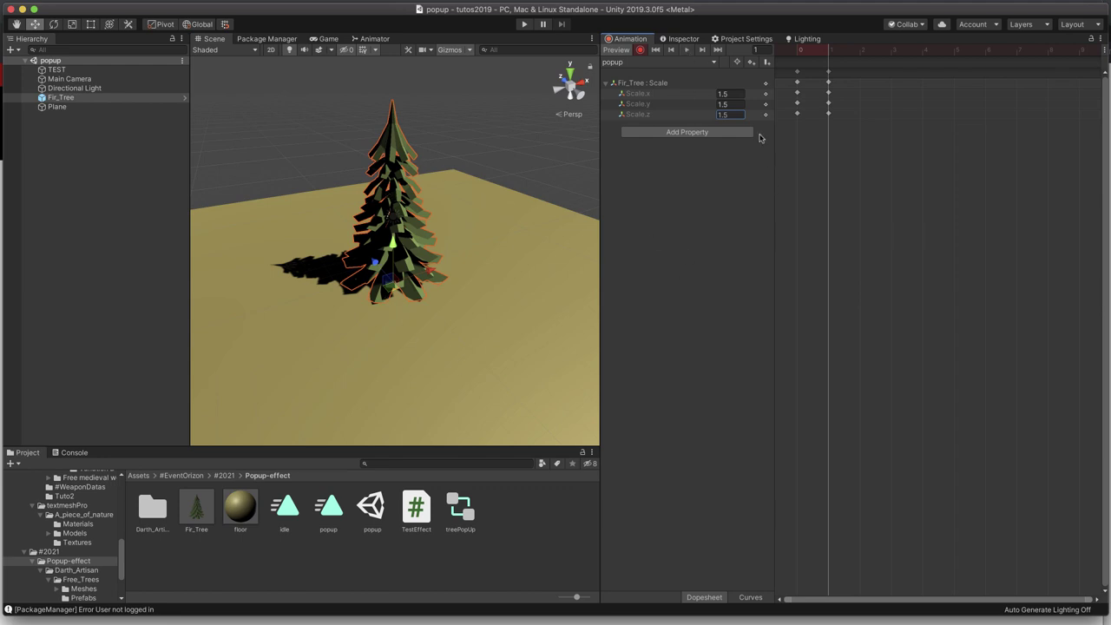
click(813, 56)
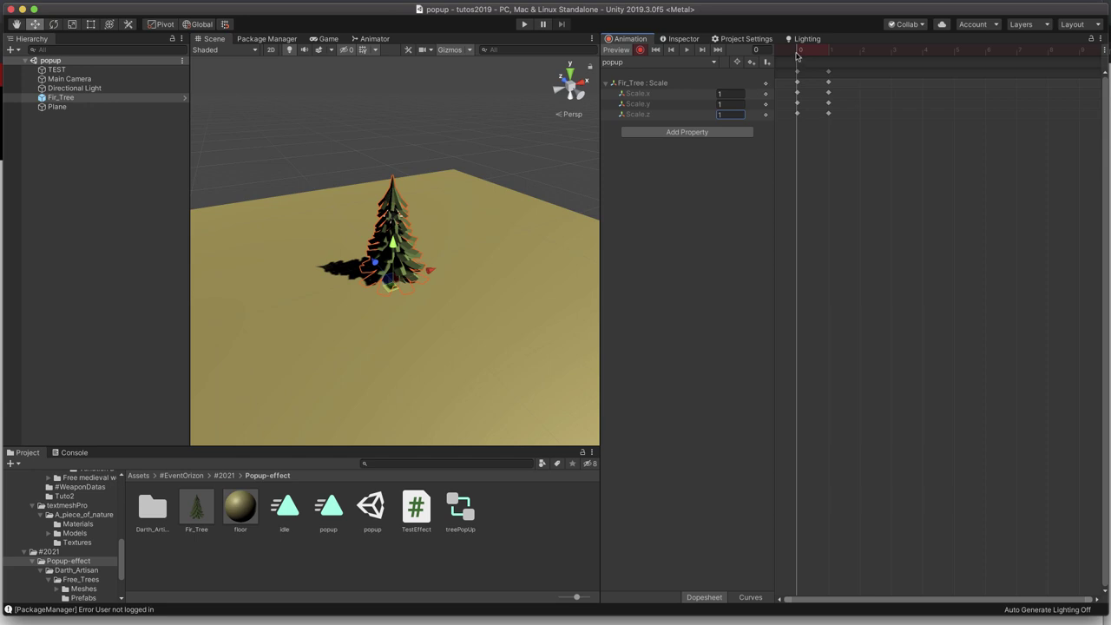
click(818, 55)
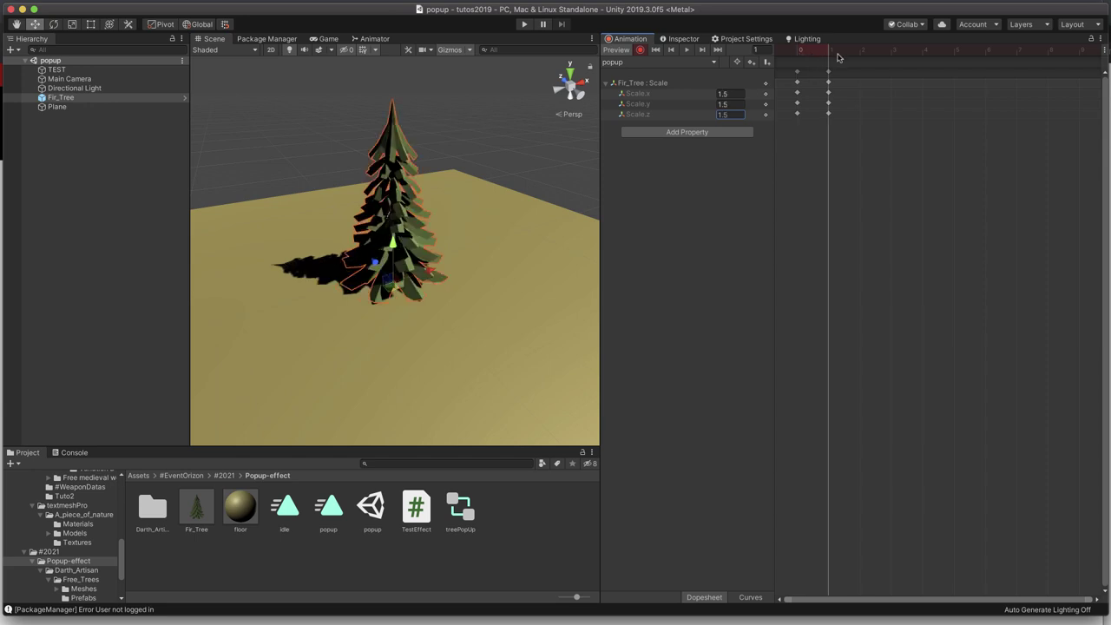
mouse_move(833, 57)
mouse_down()
mouse_move(779, 67)
mouse_move(839, 83)
mouse_up()
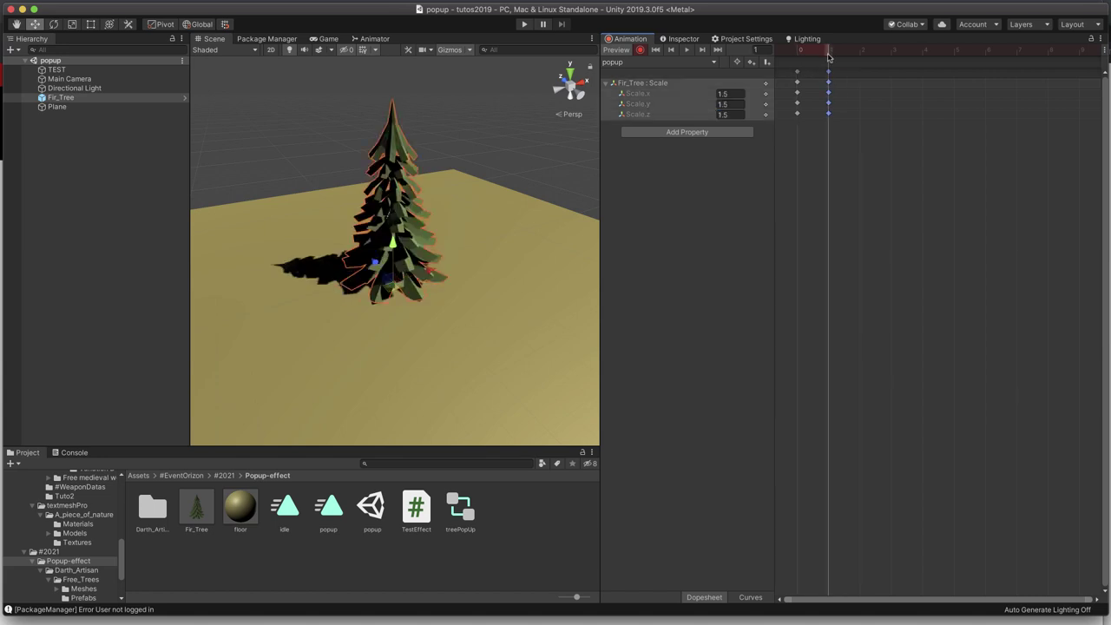
drag(830, 55, 889, 62)
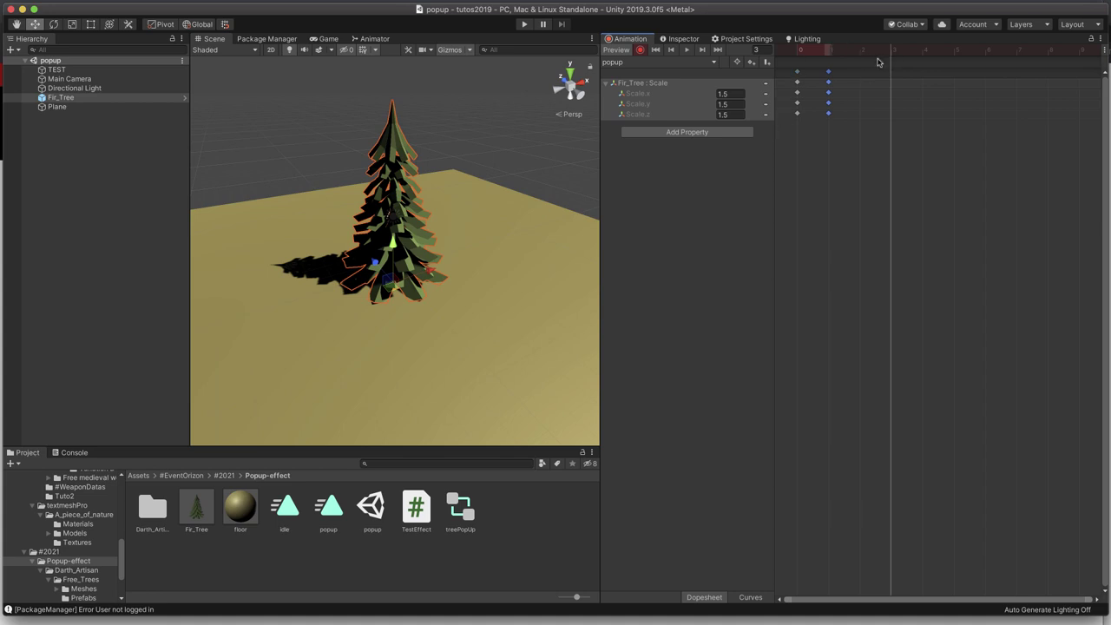
click(890, 77)
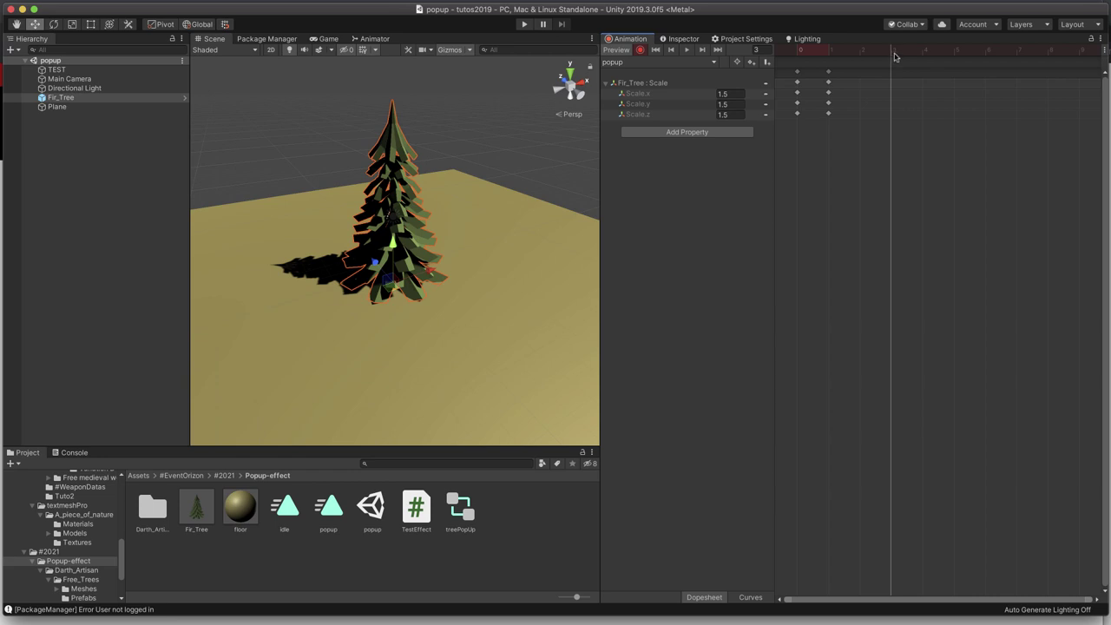
- Key Scale.x, Scale.y and Scale.z back to 1 at frame 3
click(729, 94)
text(1)
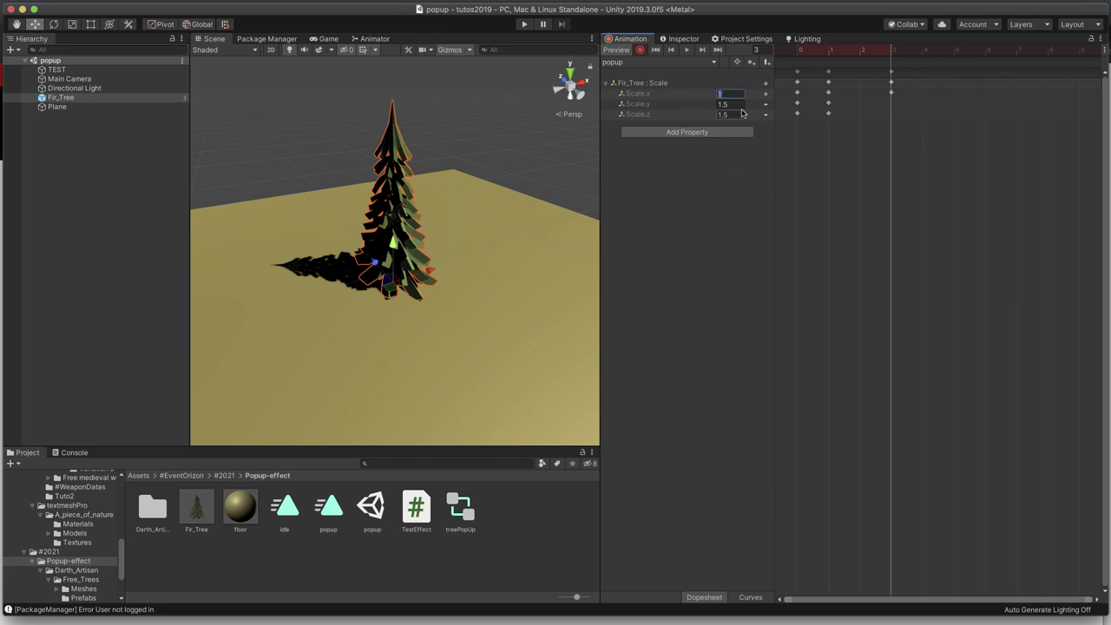
click(729, 104)
text(1)
key(Return)
click(729, 114)
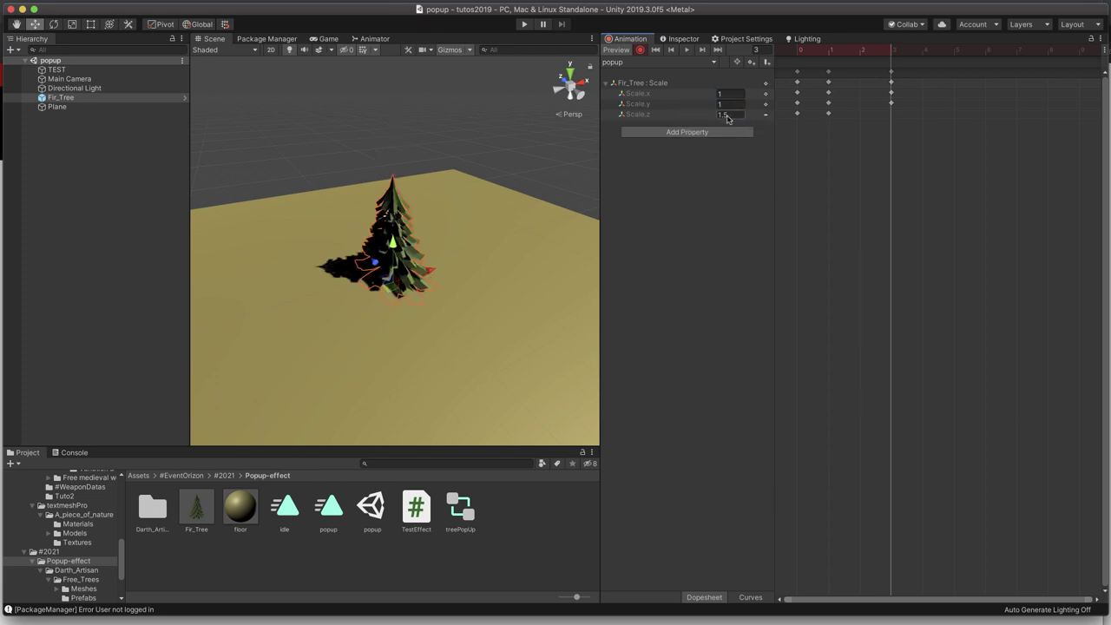
text(1)
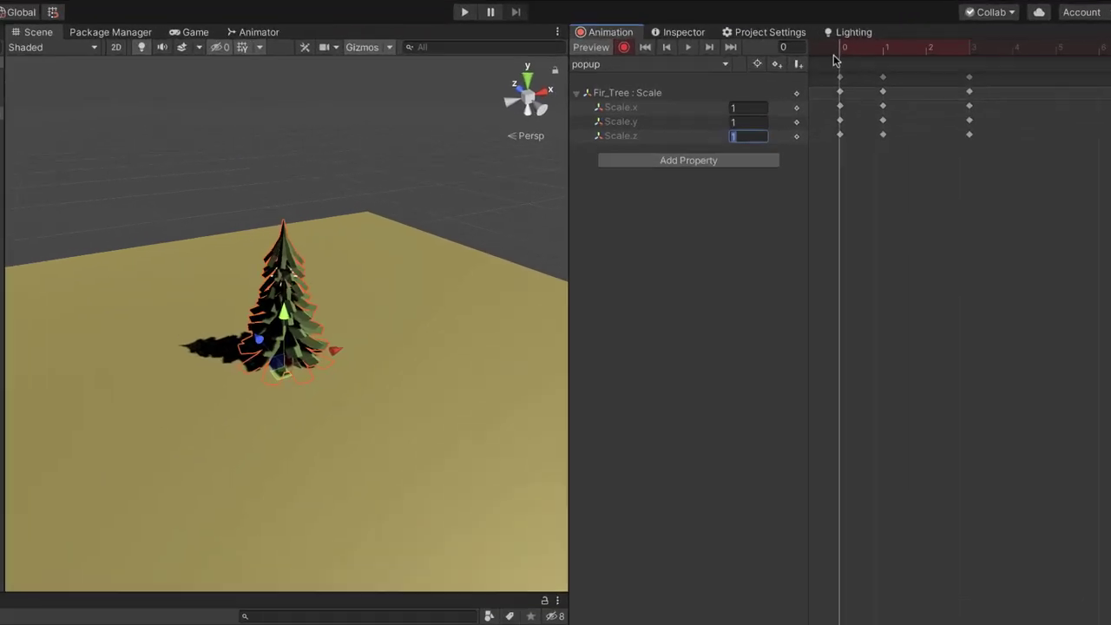
- Scrub the popup clip across frames 0 to 3 to check the tree grows and shrinks back
drag(893, 55, 795, 56)
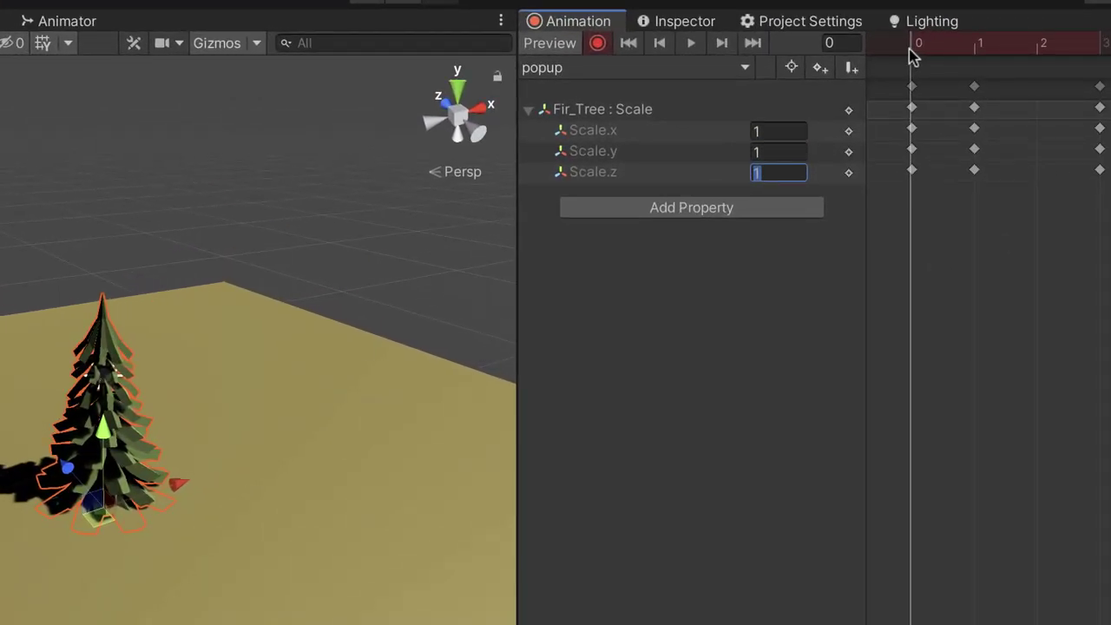
mouse_move(913, 53)
mouse_down()
mouse_move(970, 68)
mouse_move(919, 91)
mouse_up()
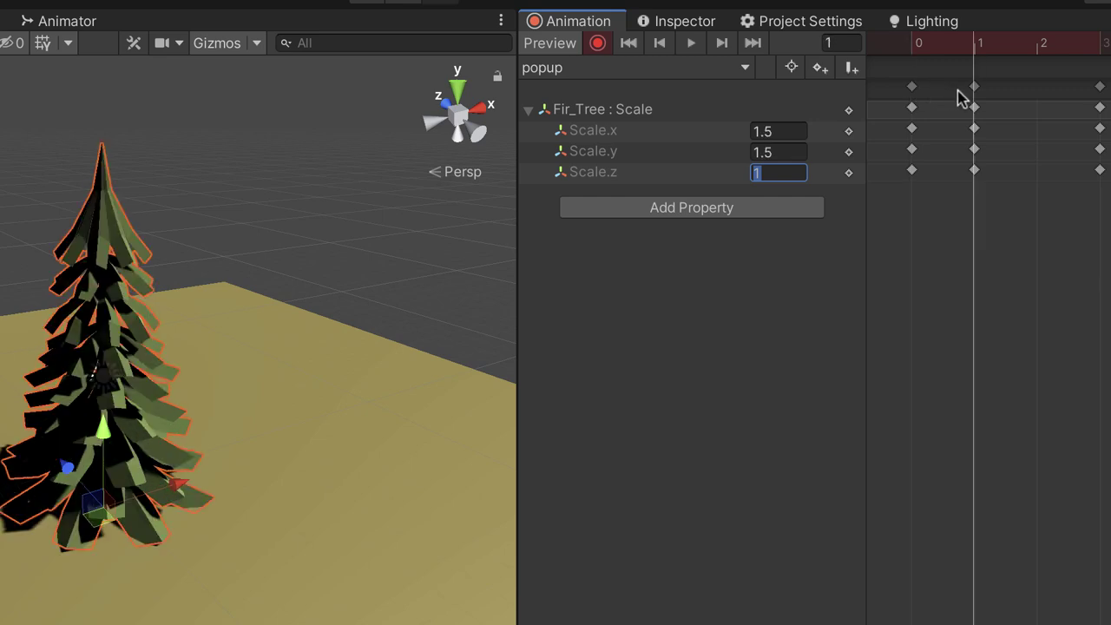
mouse_move(918, 91)
mouse_down()
mouse_move(1076, 111)
mouse_move(1085, 117)
mouse_move(989, 126)
mouse_move(1076, 126)
mouse_move(962, 132)
mouse_move(1084, 141)
mouse_up()
click(956, 153)
click(1104, 45)
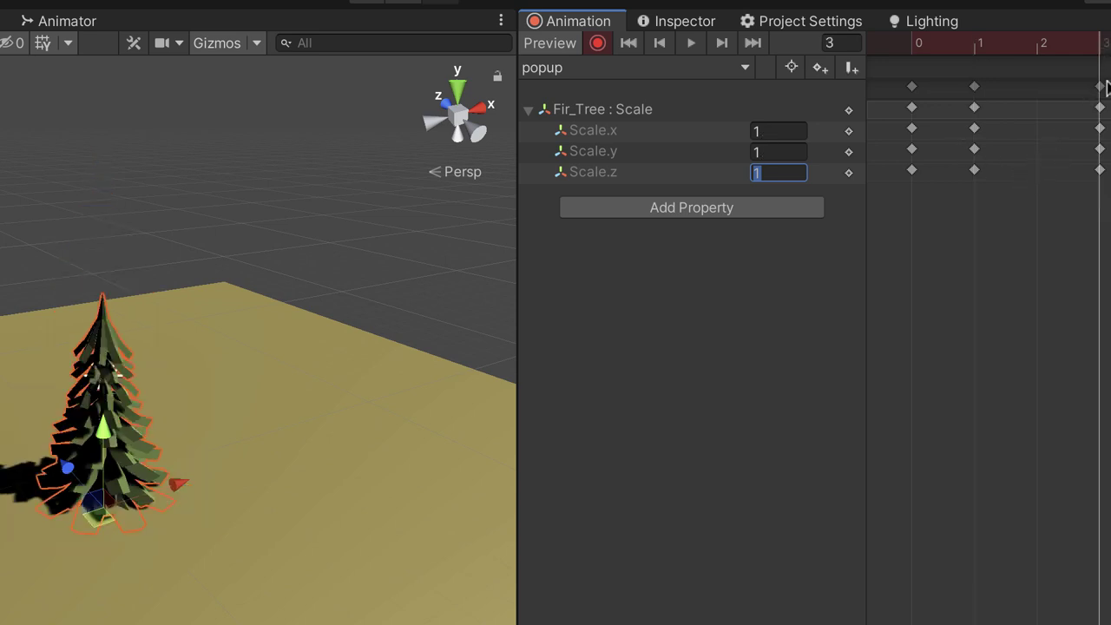
click(1099, 88)
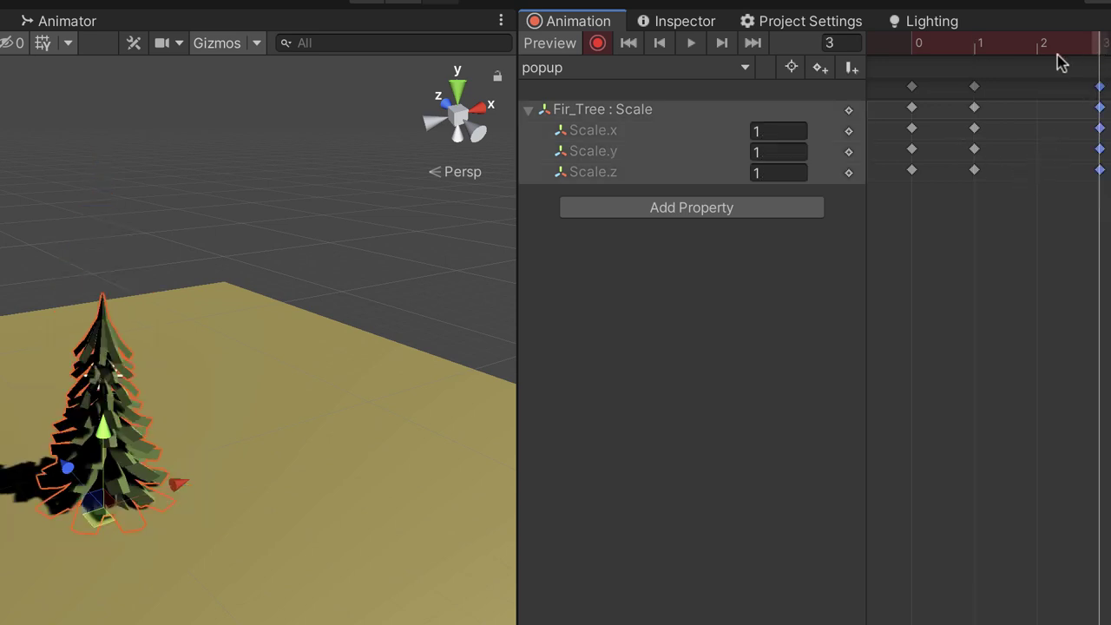
click(973, 50)
click(1010, 59)
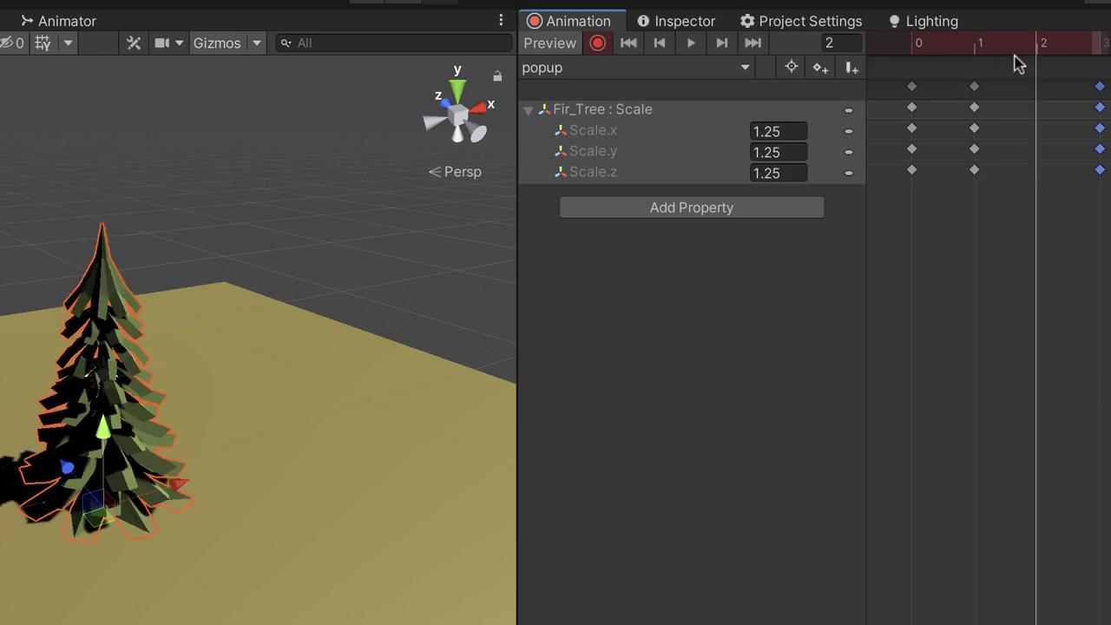
click(1083, 66)
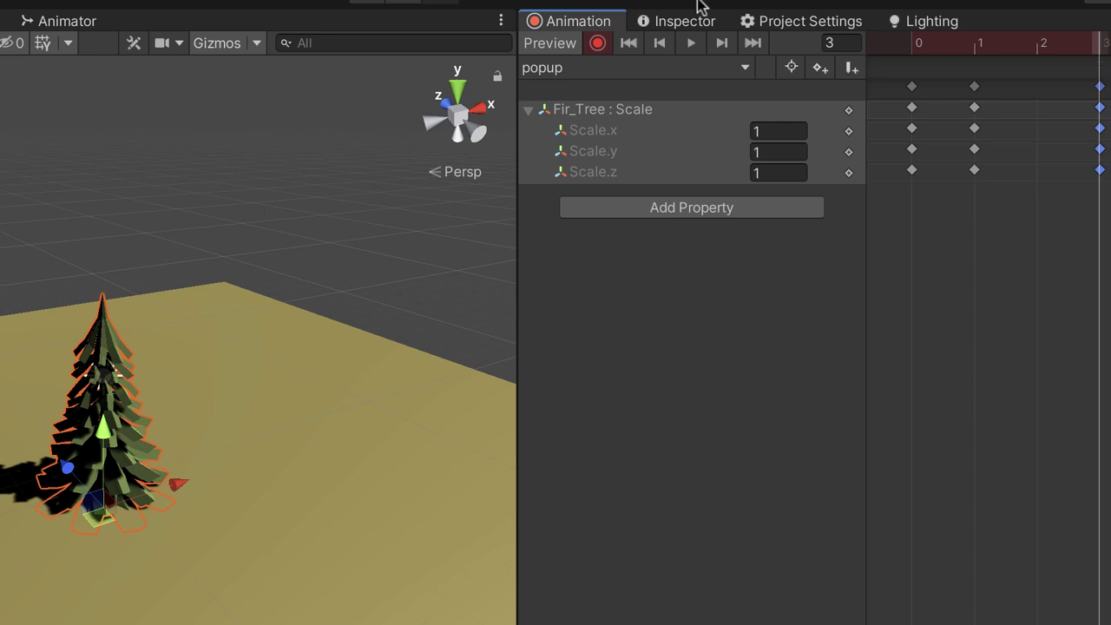
- Stop keyframe recording, reset to frame 0, and view the idle and popup states in the Animator
click(597, 48)
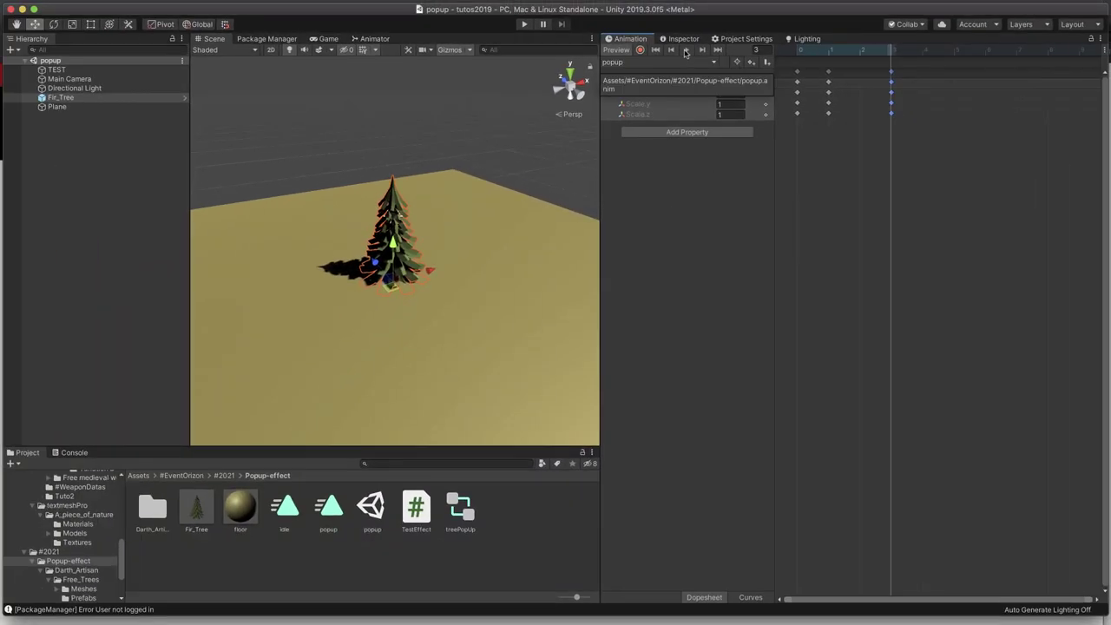
click(686, 50)
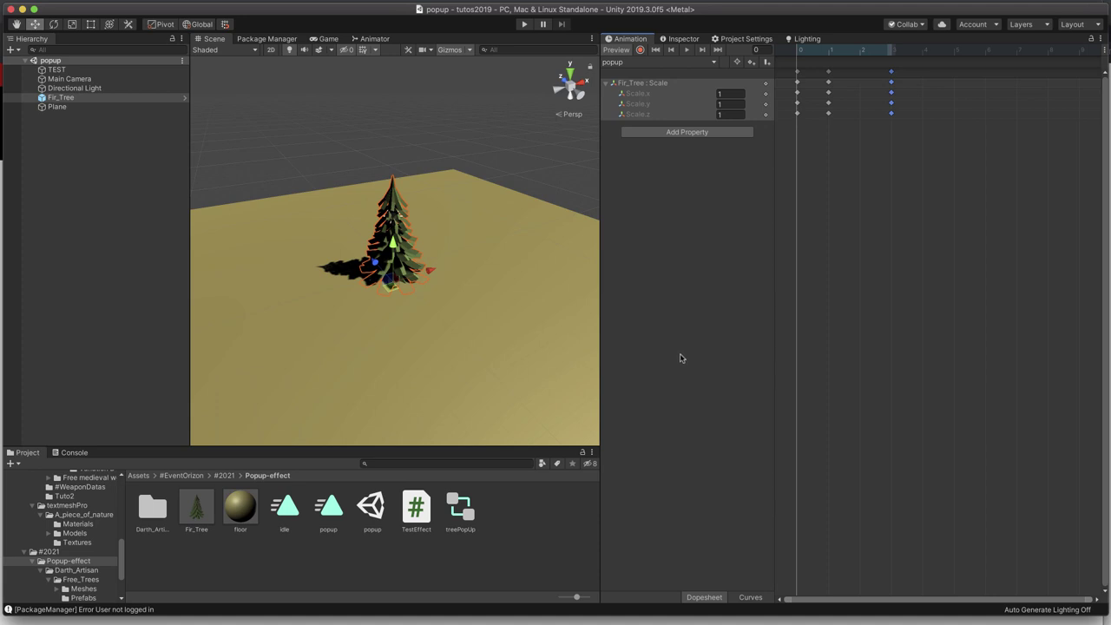
click(371, 39)
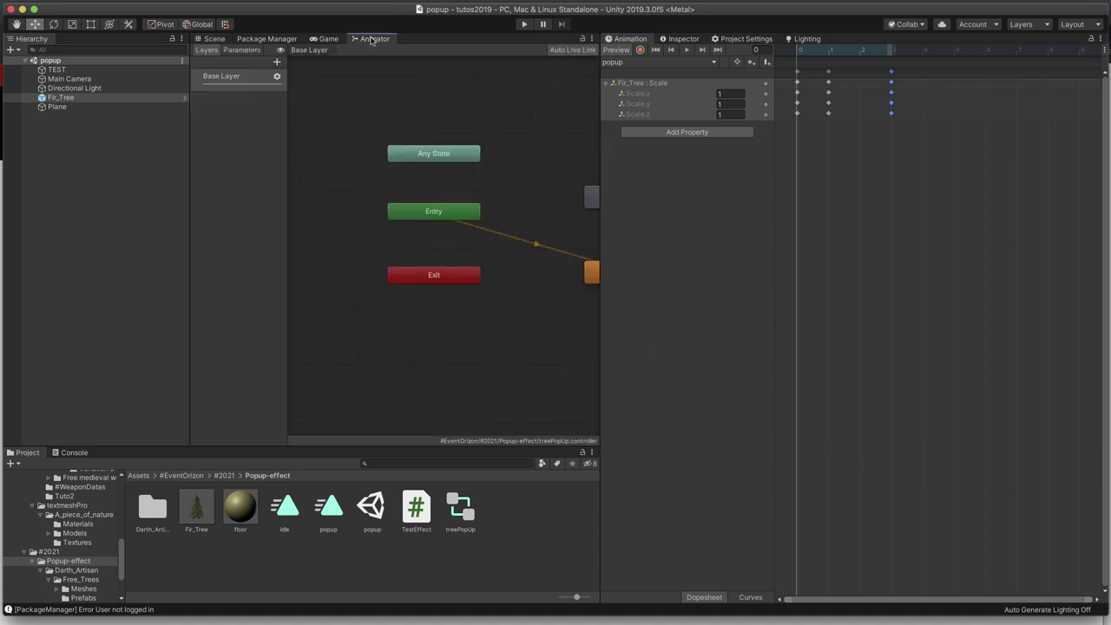
mouse_move(530, 301)
middle_down()
mouse_move(434, 322)
mouse_move(475, 290)
middle_up()
scroll(437, 320, down, 2)
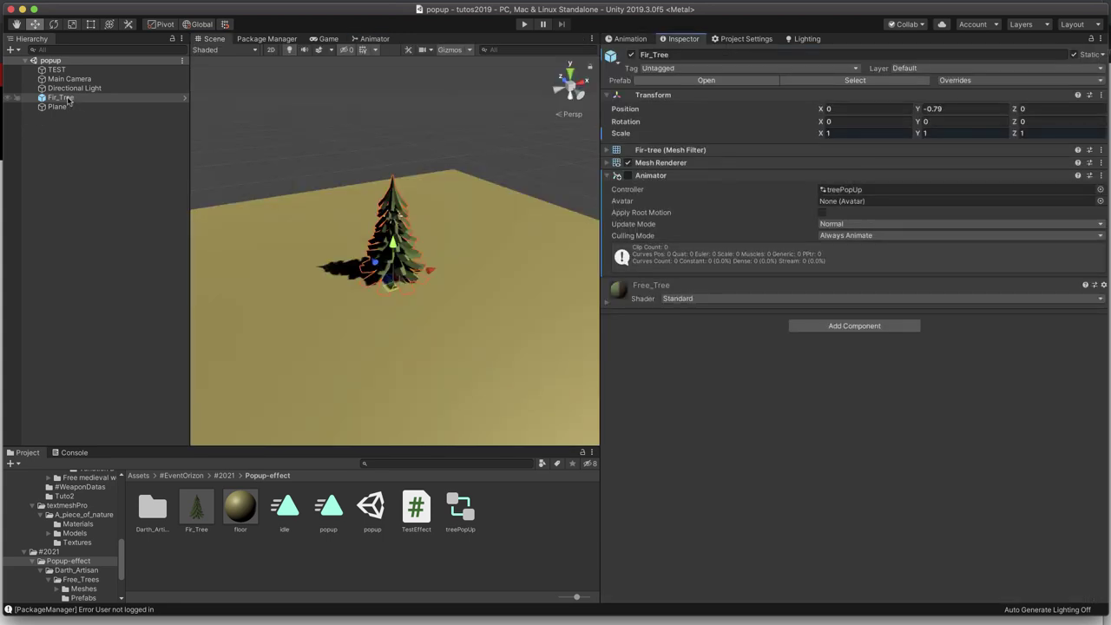
- Save the scene Fir_Tree into its prefab and apply its Animator component to the prefab
mouse_move(68, 100)
mouse_down()
mouse_move(205, 511)
mouse_move(110, 232)
mouse_up()
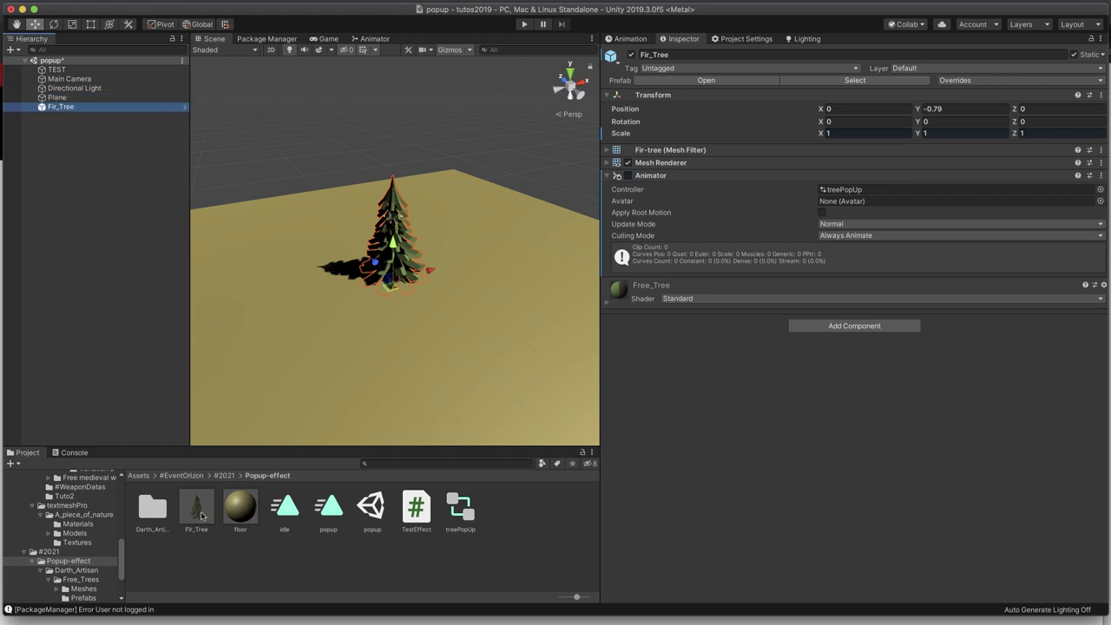
click(673, 380)
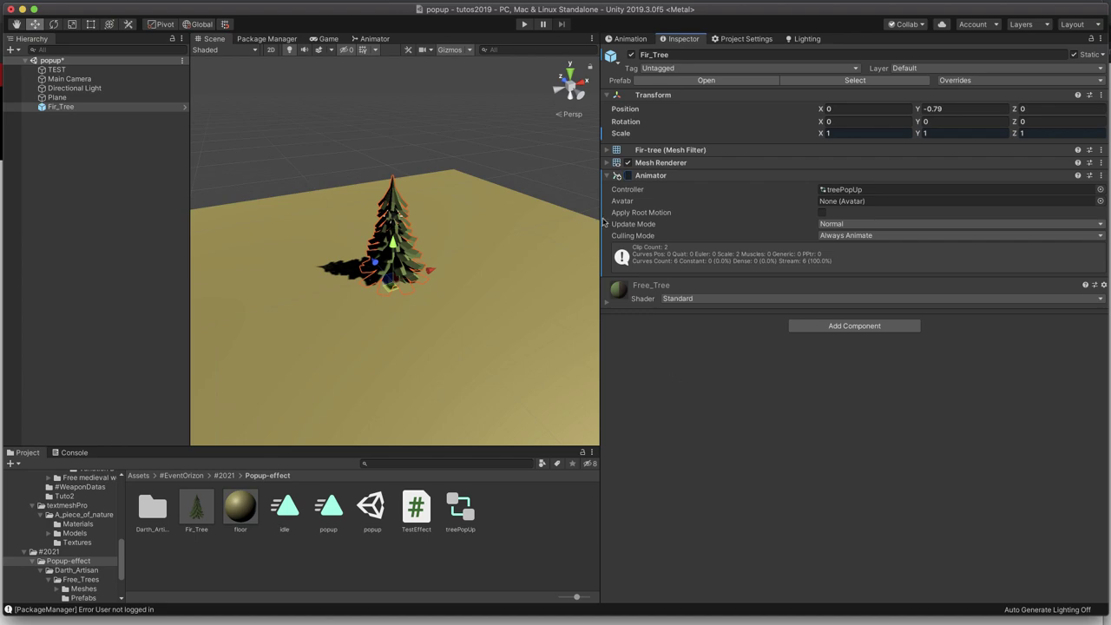
right_click(646, 177)
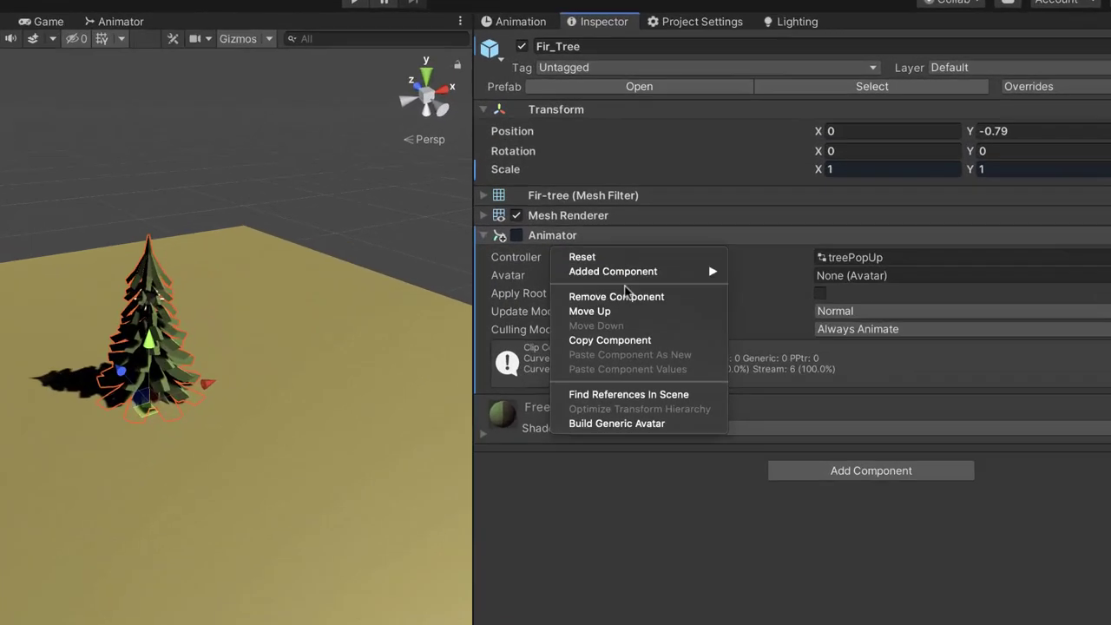
mouse_move(698, 200)
click(837, 337)
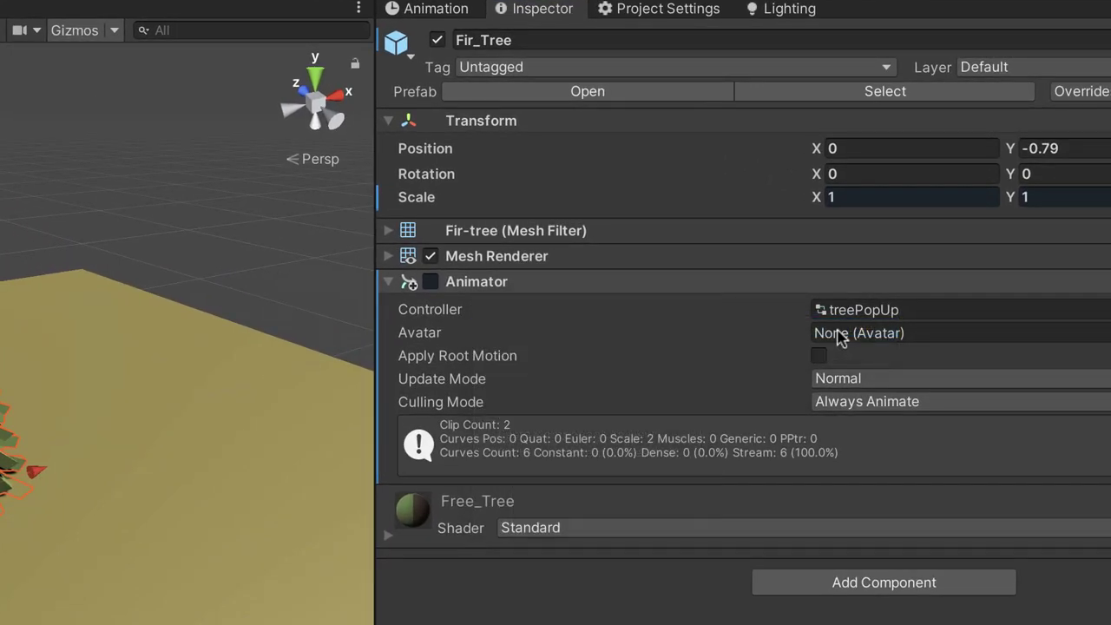
- Apply the Scale override to the Fir_Tree prefab and select the popup clip asset
right_click(430, 202)
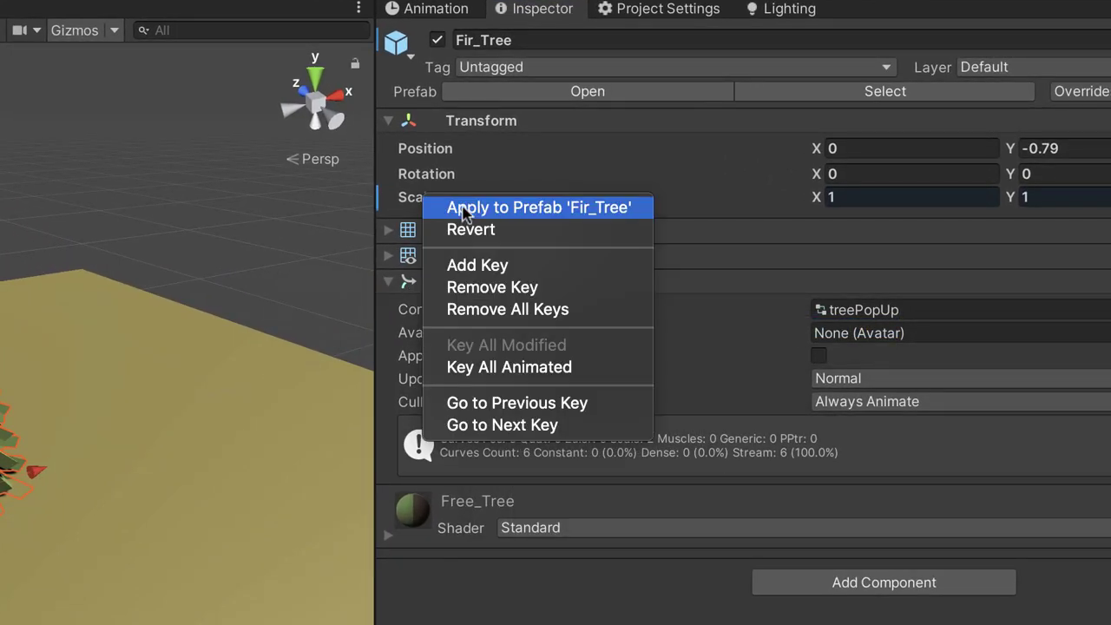
click(460, 207)
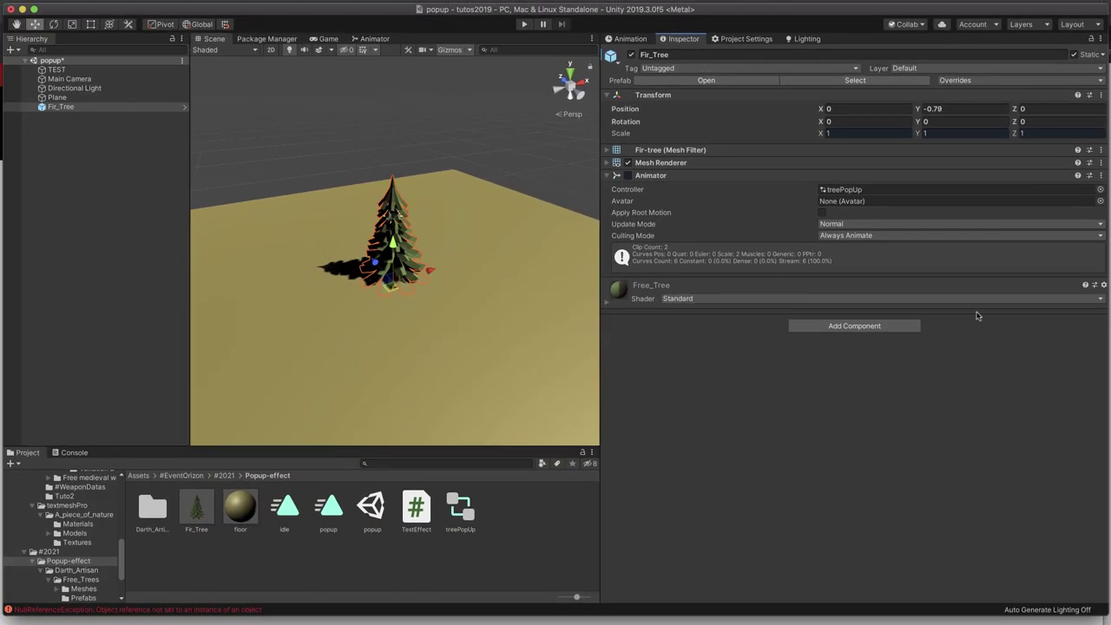
click(328, 508)
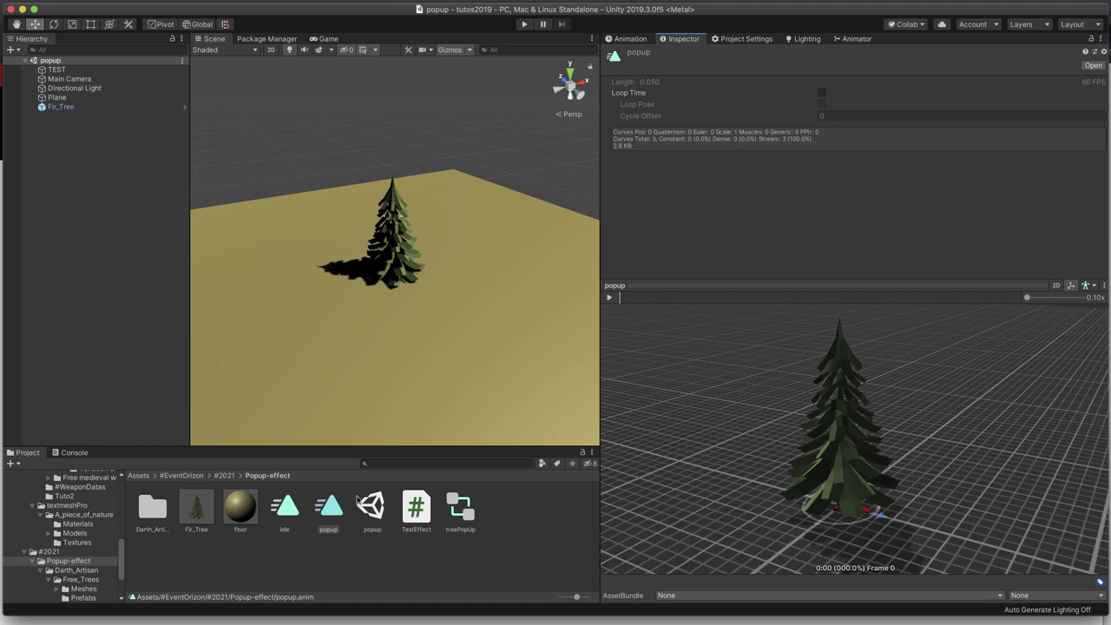
- Select the popup clip, adjust its preview view, and leave Loop Time unchecked
click(328, 508)
mouse_move(675, 289)
mouse_down()
mouse_move(683, 314)
mouse_move(688, 279)
mouse_up()
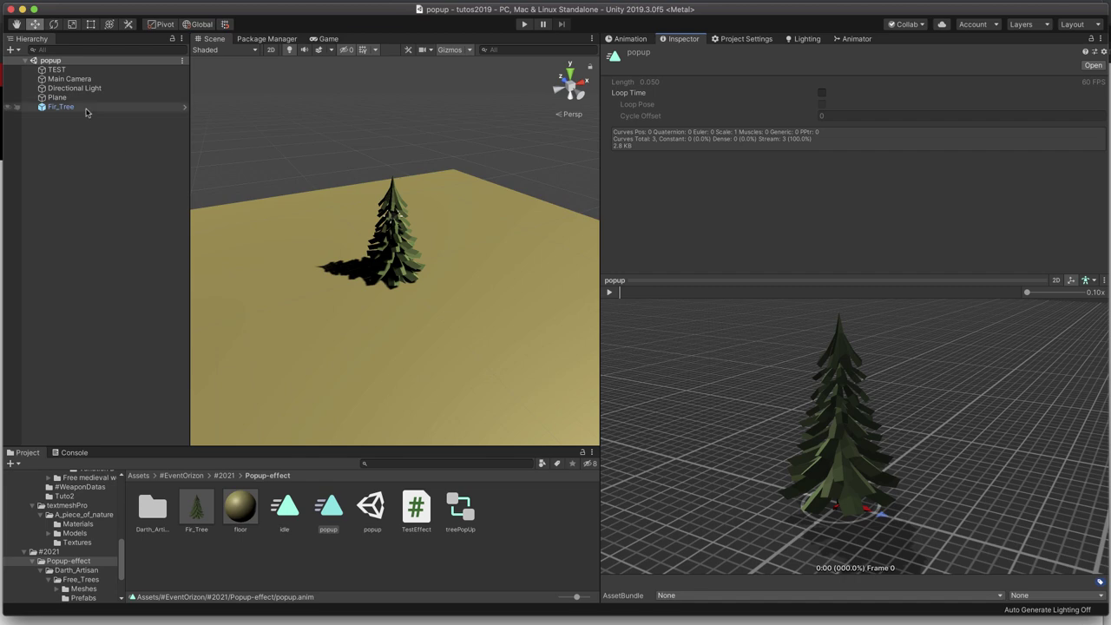
mouse_move(902, 444)
mouse_down()
mouse_move(864, 433)
mouse_move(865, 510)
mouse_move(856, 505)
mouse_up()
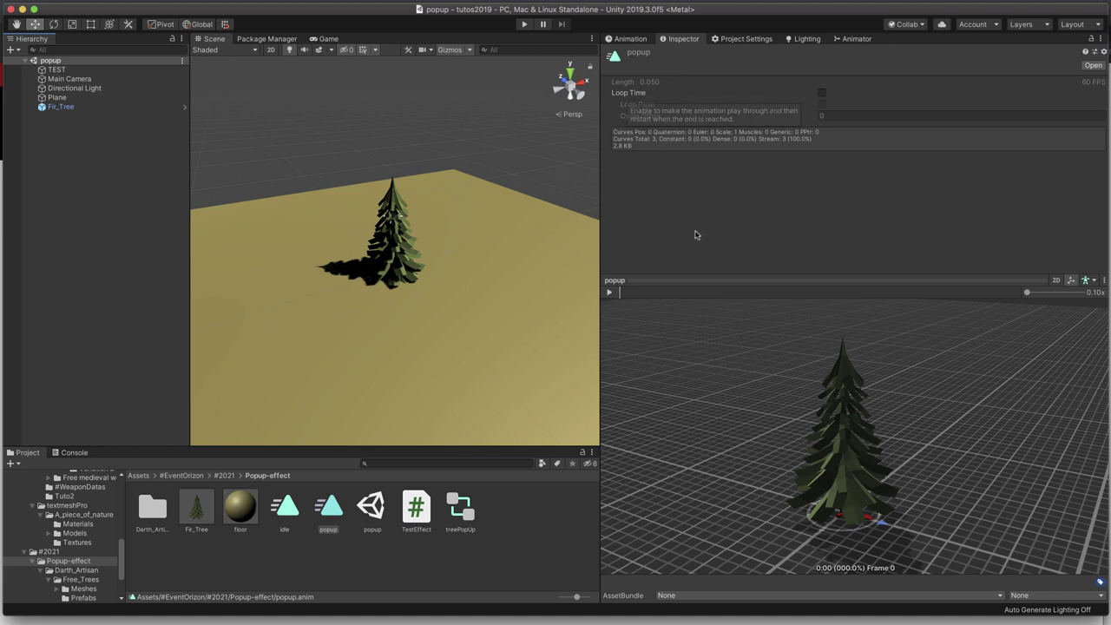
click(822, 92)
click(822, 92)
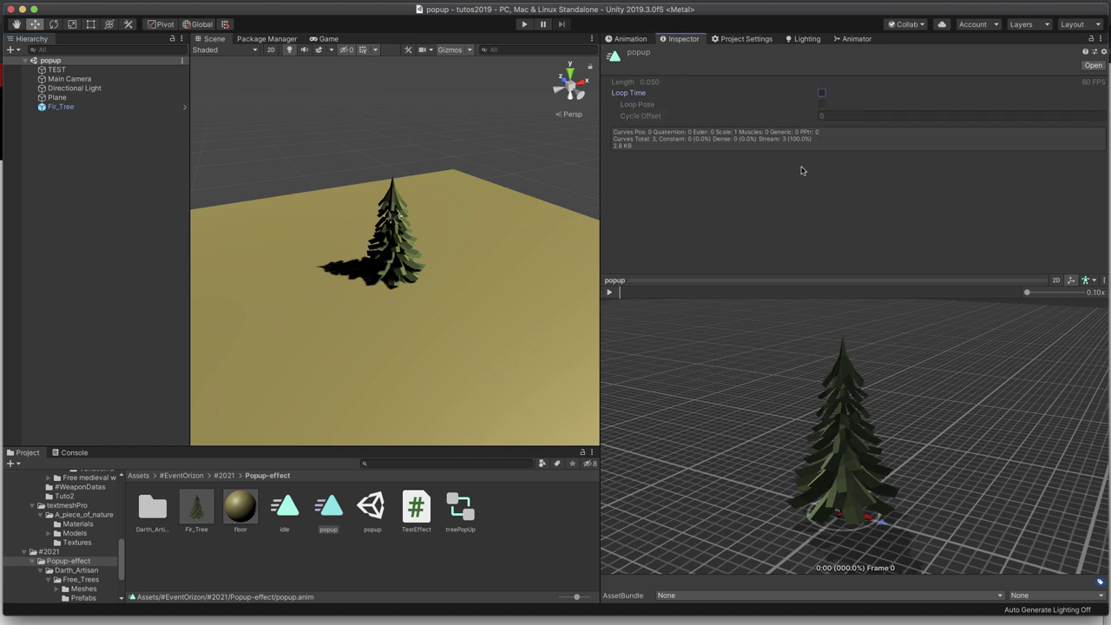
- Play the clip preview, trying 1.00x speed before settling at 0.10x
click(609, 293)
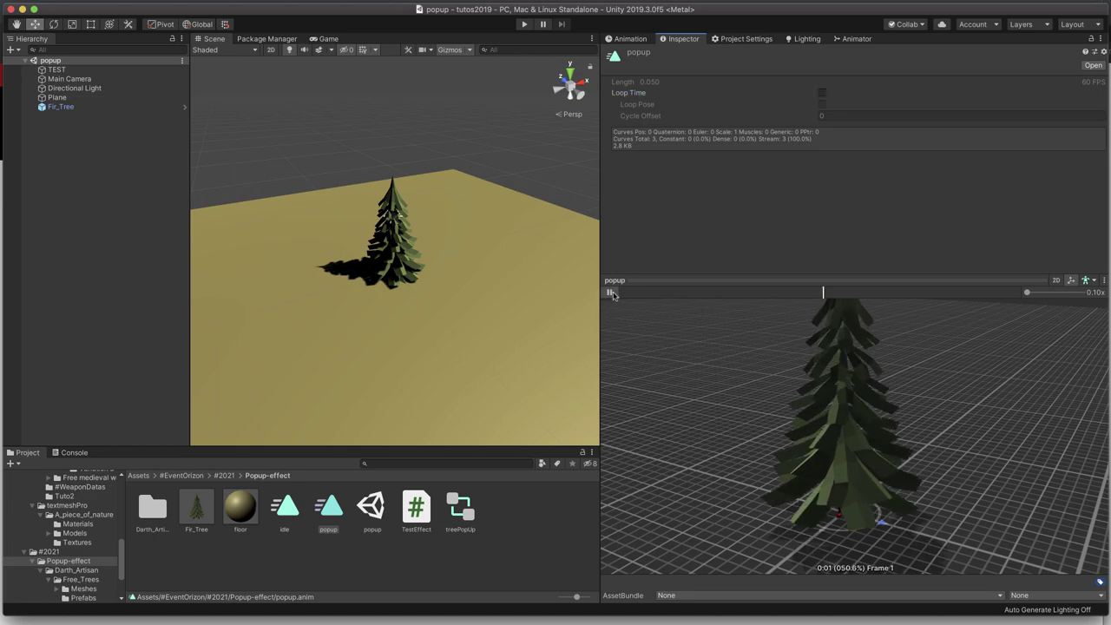
drag(1027, 293, 1032, 293)
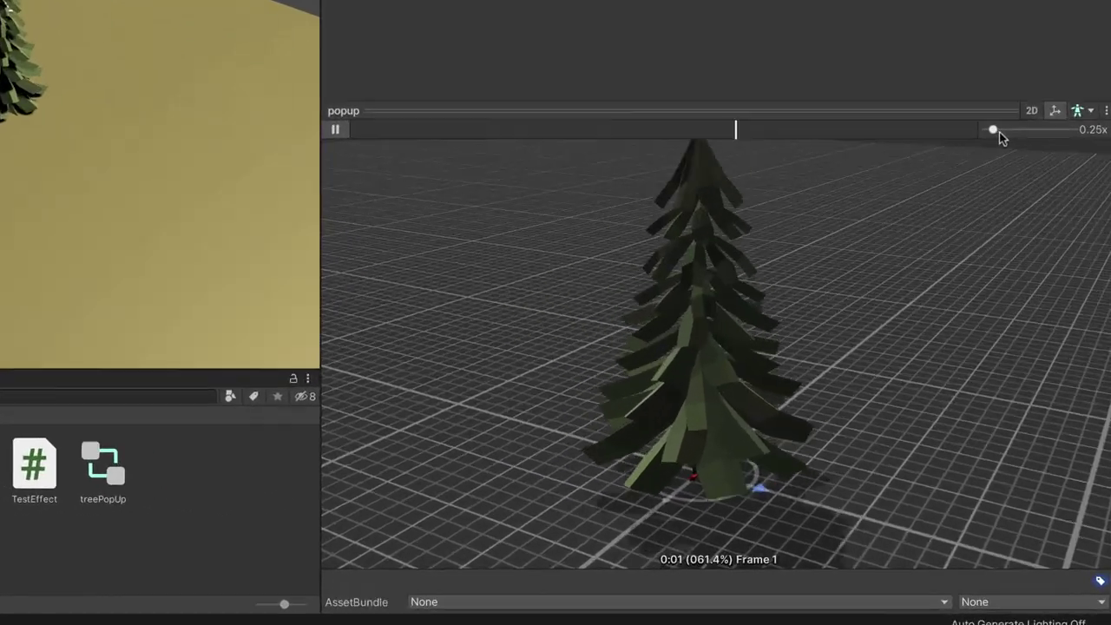
drag(999, 132, 1033, 135)
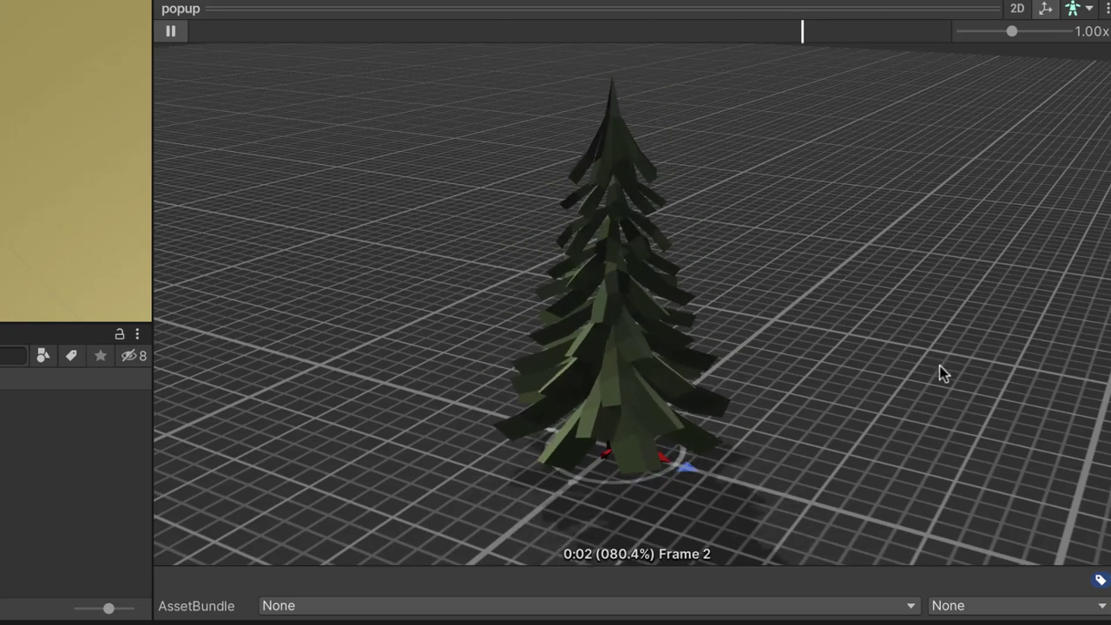
drag(1012, 32, 960, 32)
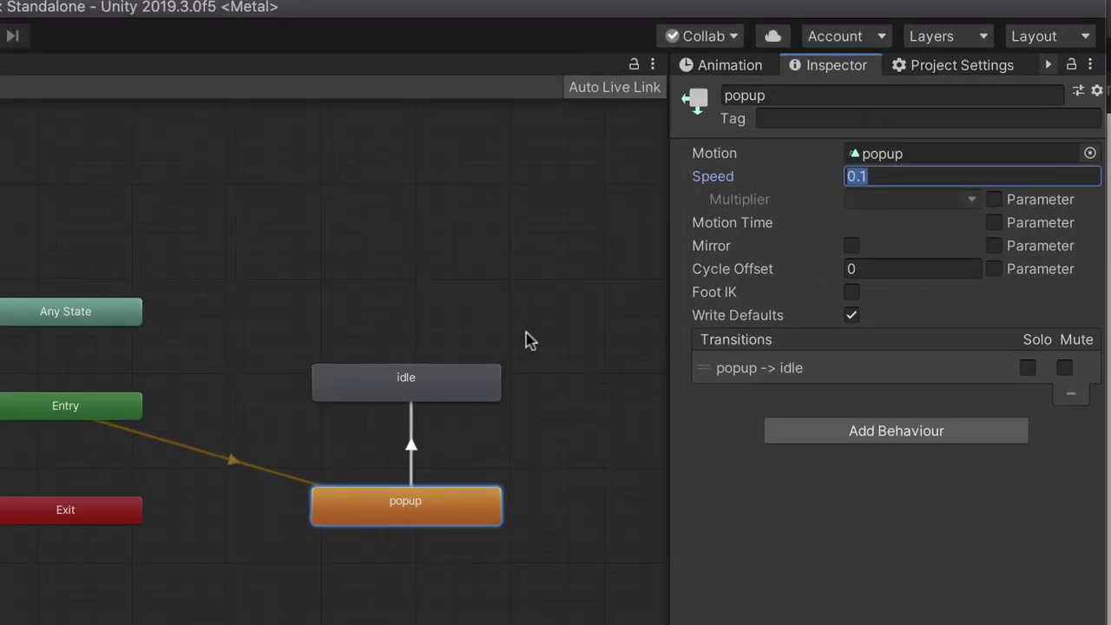
- Inspect the idle and popup states, checking popup's Speed of 0.1
click(369, 379)
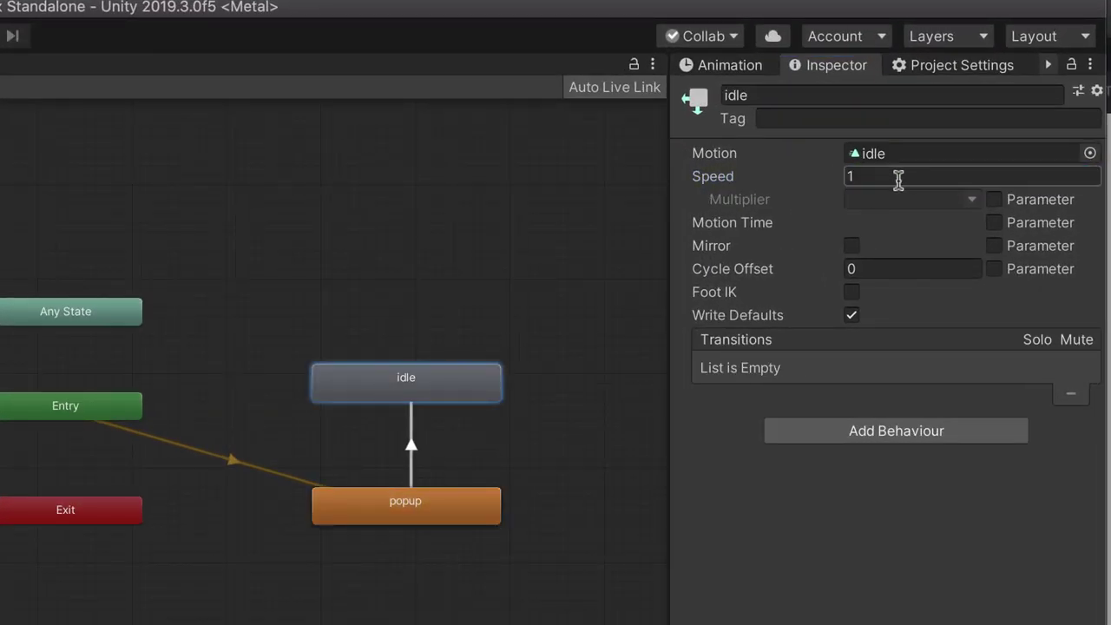
click(432, 508)
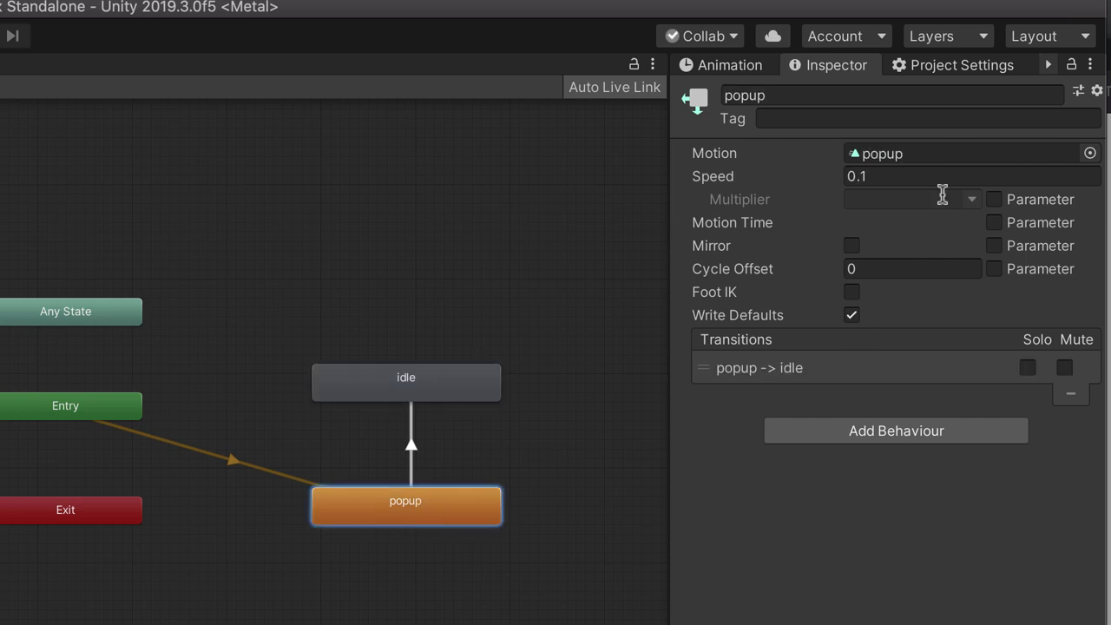
click(917, 176)
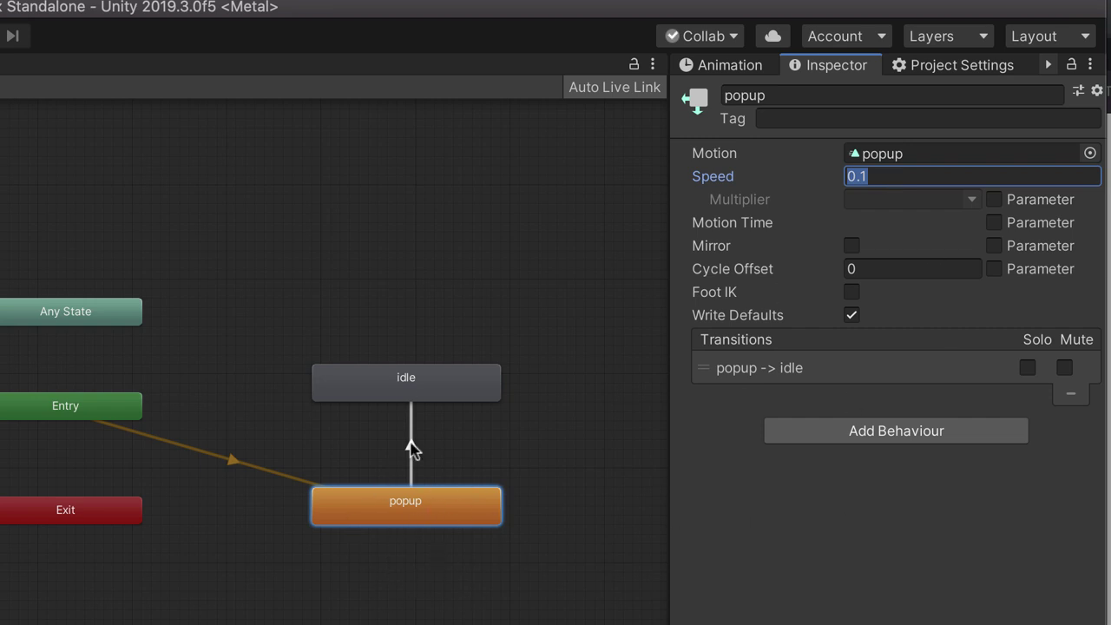
- Move the popup -> idle transition's blend earlier, to the end of the popup clip
click(412, 448)
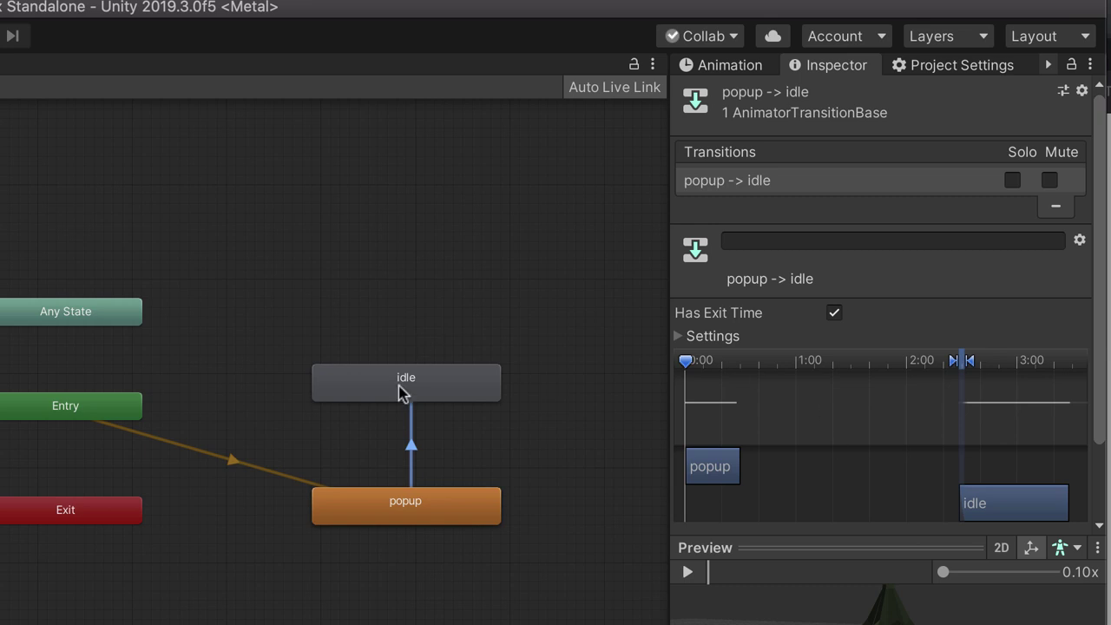
click(662, 445)
click(413, 448)
drag(994, 517, 766, 529)
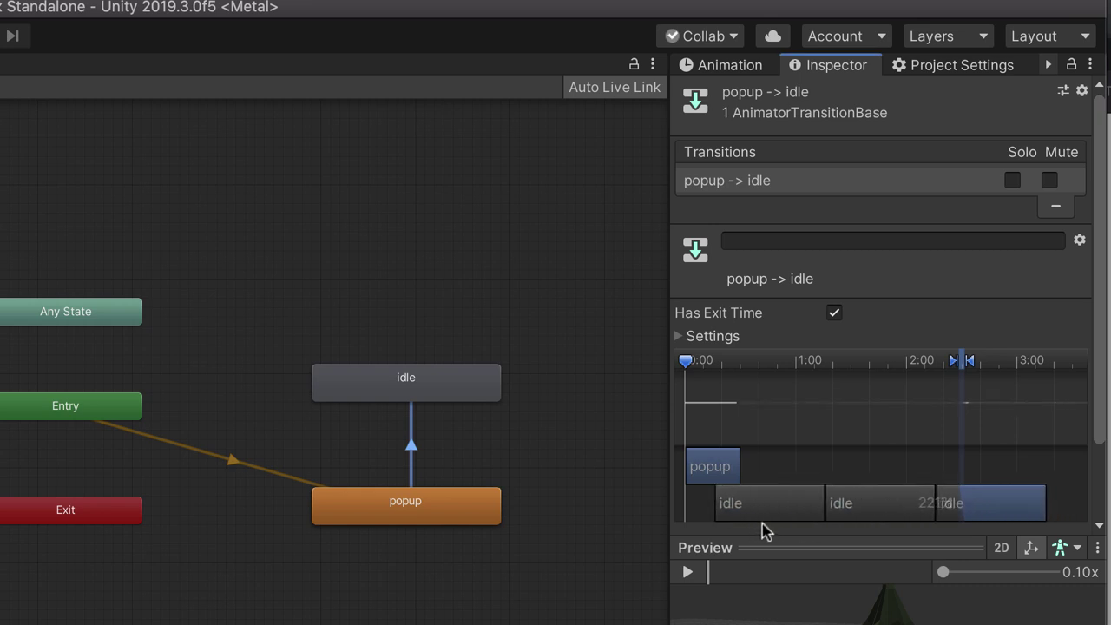
drag(966, 365, 741, 405)
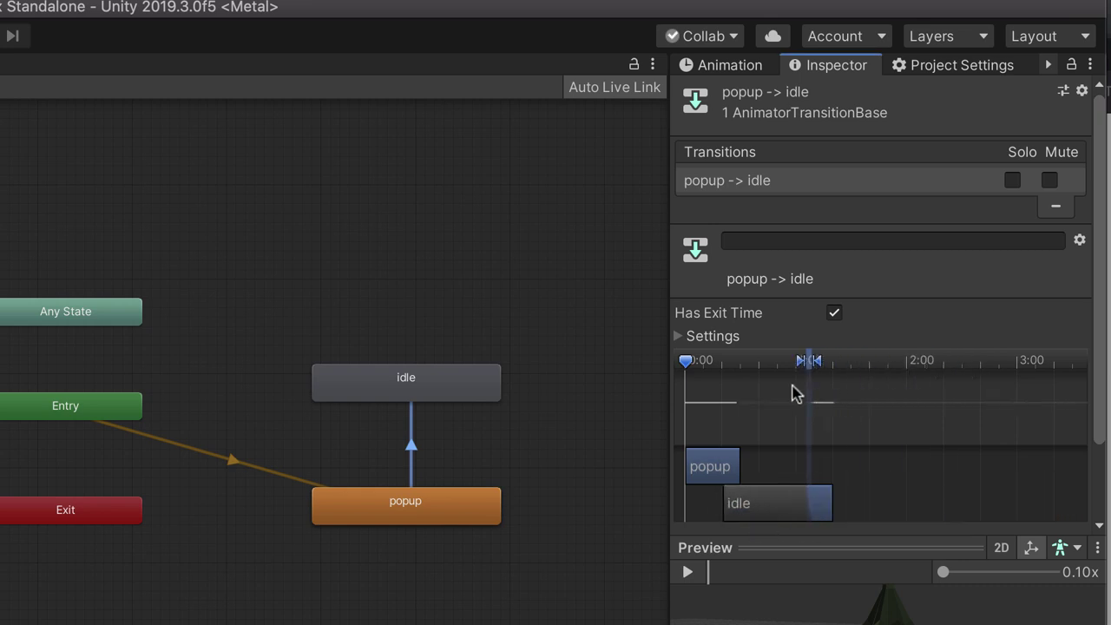
drag(711, 469, 738, 468)
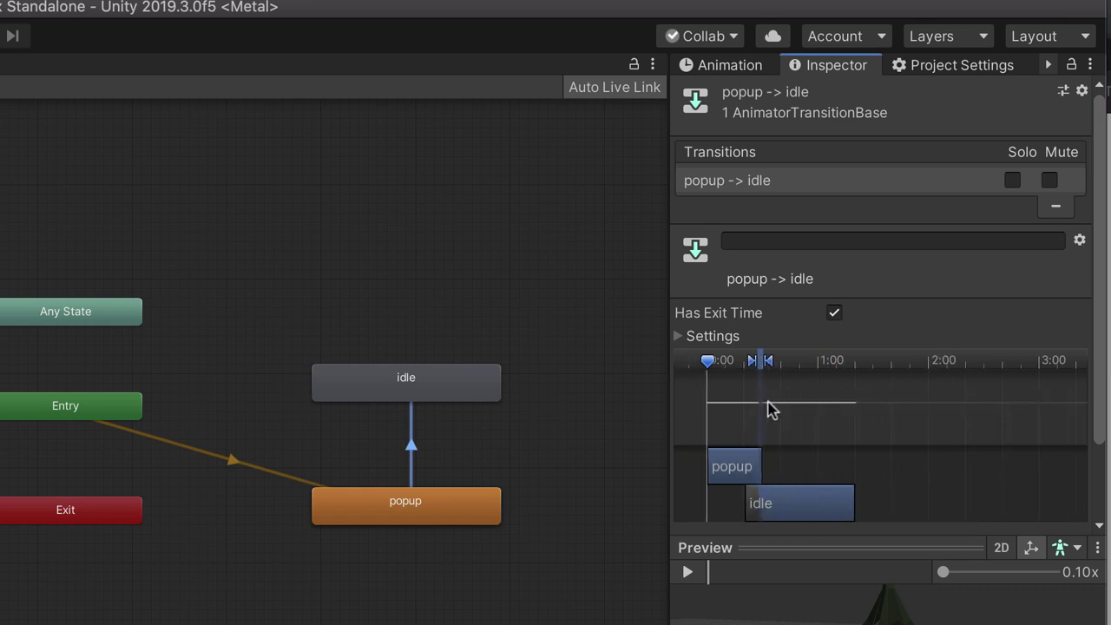
drag(752, 361, 745, 361)
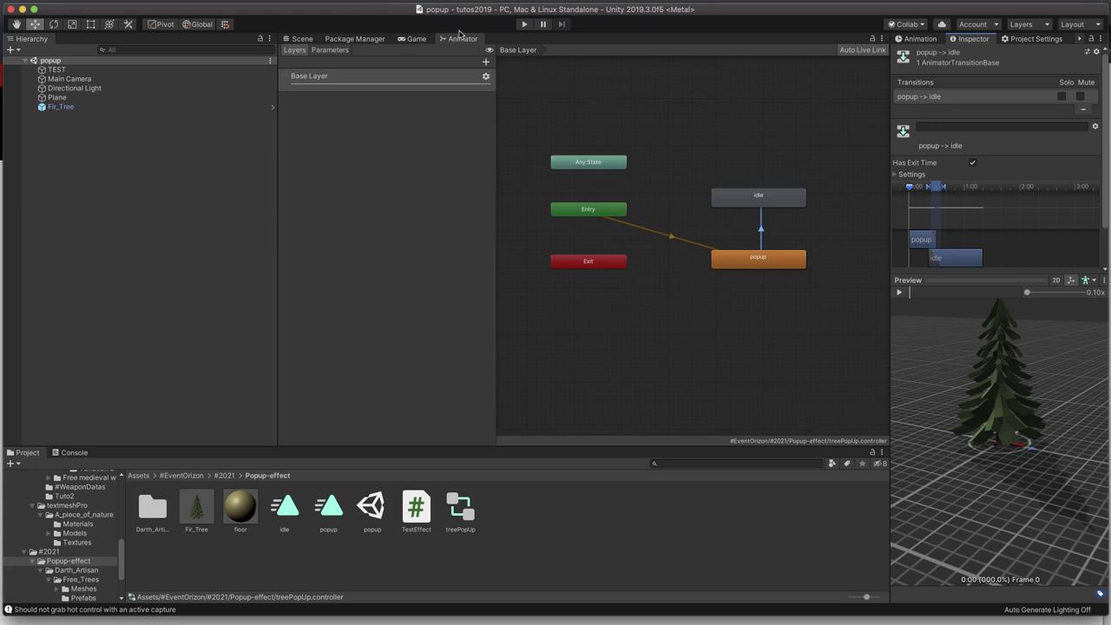
- Dock and widen the Animator graph beside the Scene view, then run a quick Play-mode test
drag(484, 49, 912, 83)
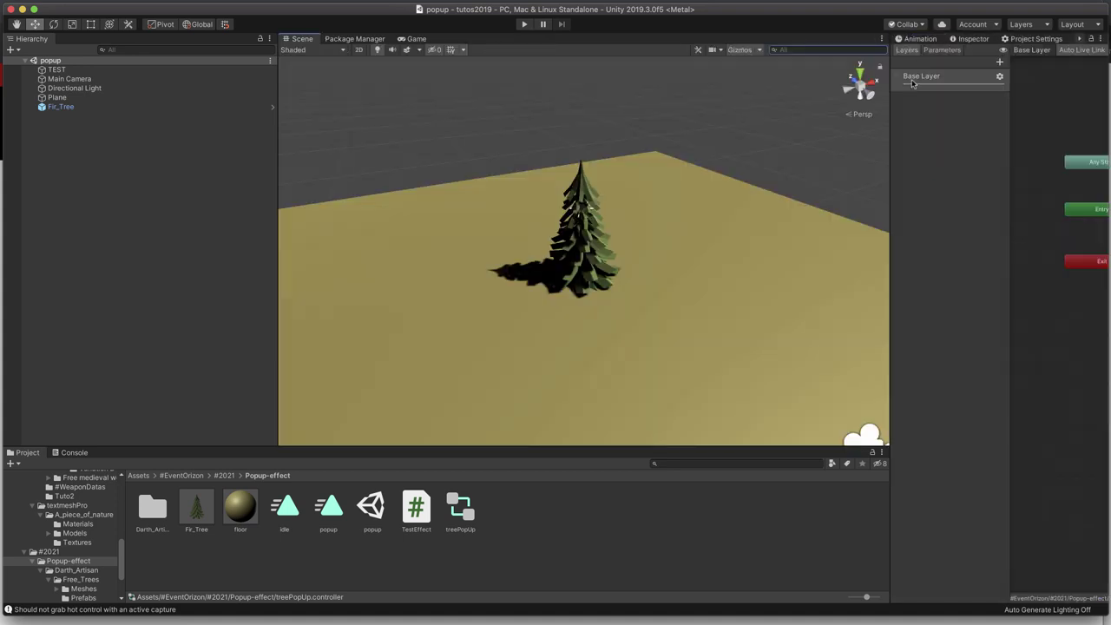
drag(891, 122, 587, 147)
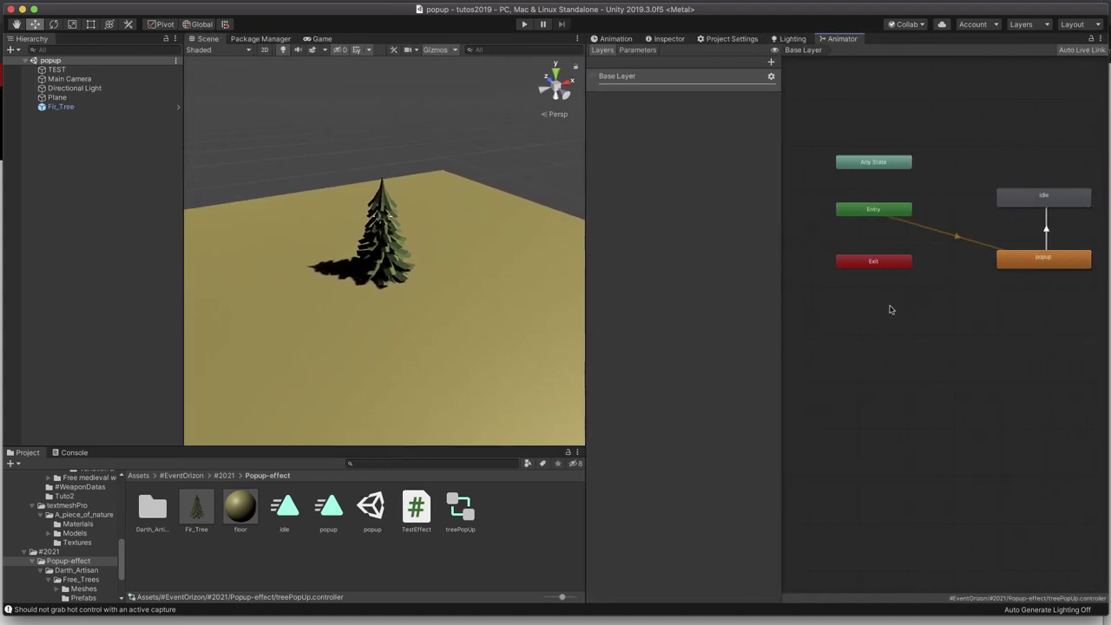
mouse_move(891, 305)
middle_down()
mouse_move(872, 329)
mouse_move(879, 315)
middle_up()
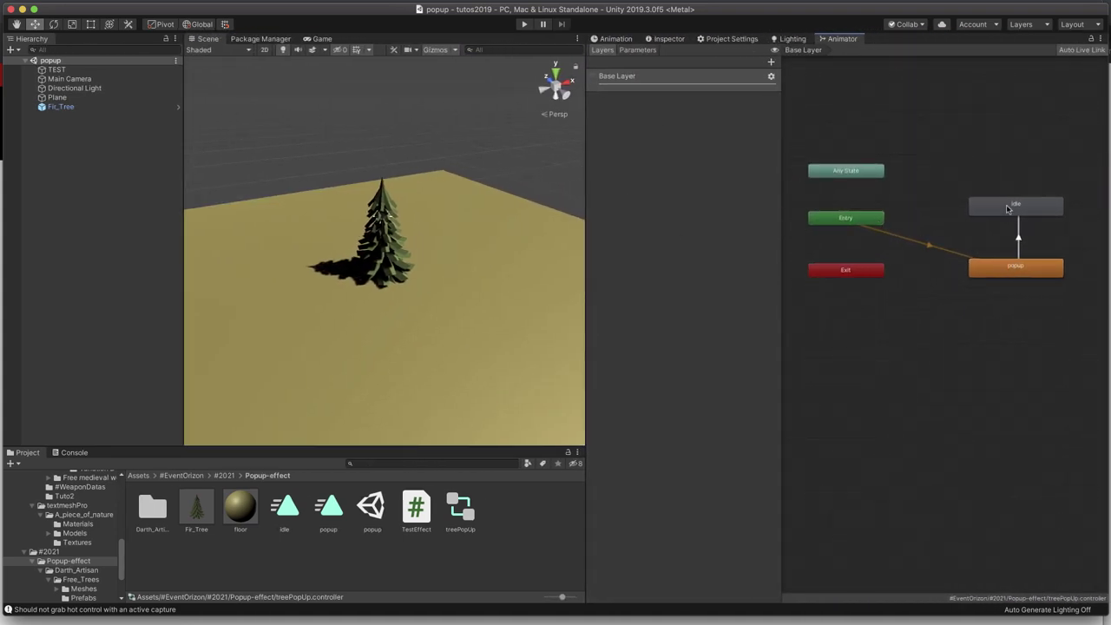
click(524, 27)
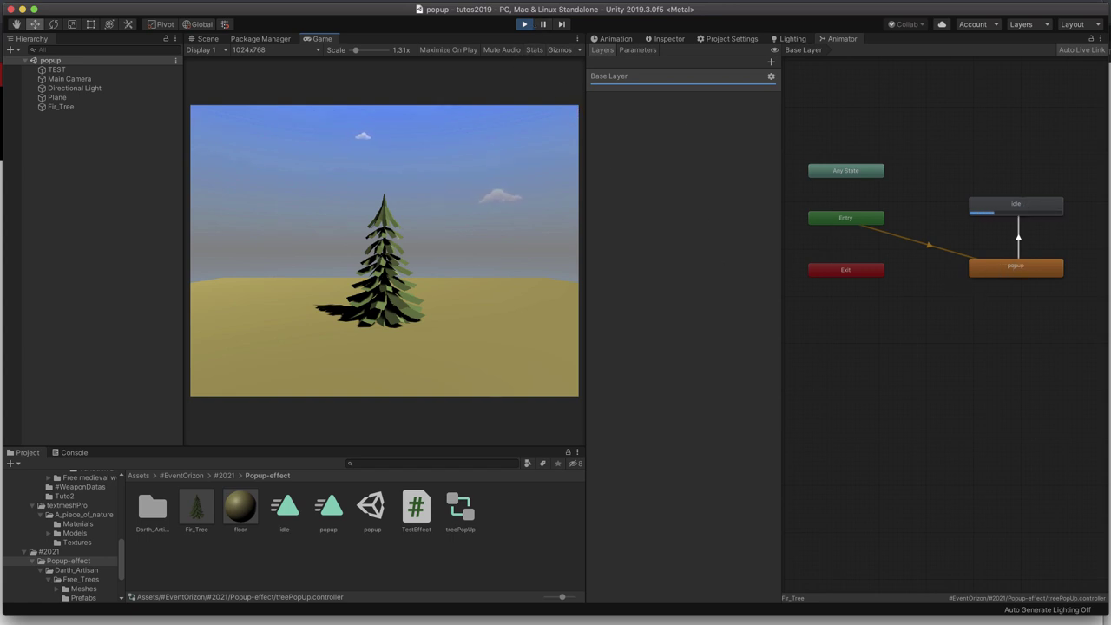
click(523, 26)
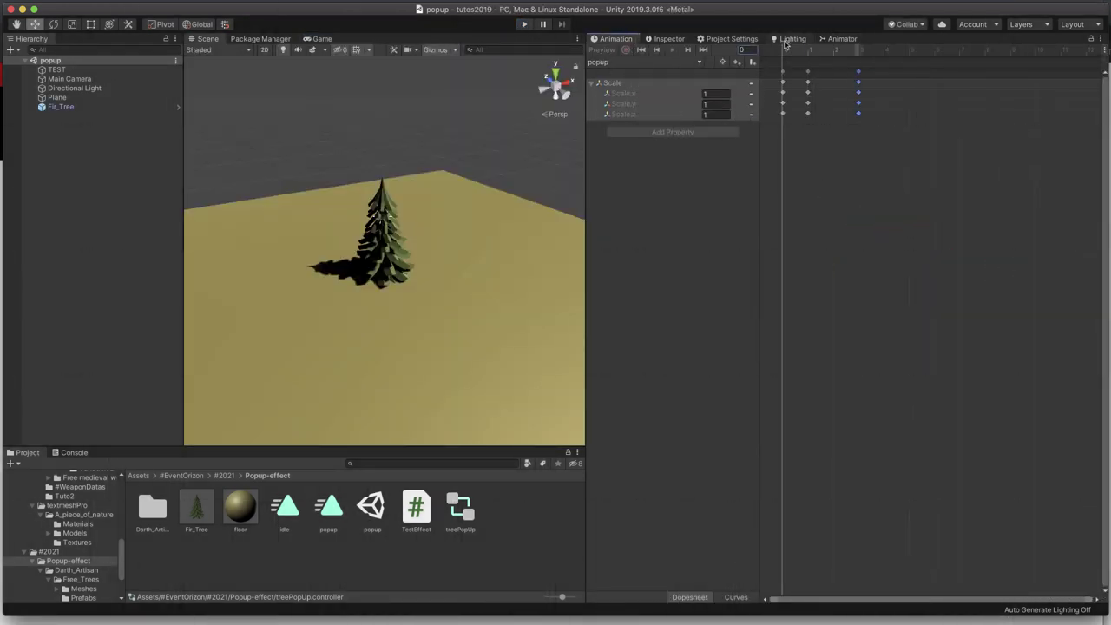
- Move popup's Scale keys from frame 3 to 10 and from frame 1 to 4, then select Fir_Tree
drag(804, 55, 833, 55)
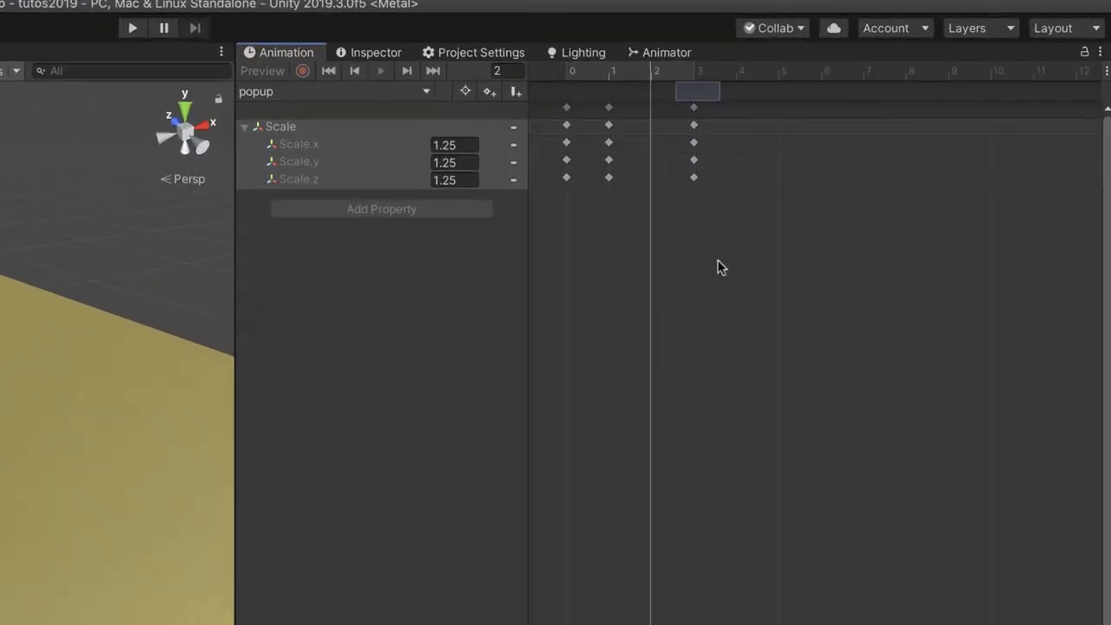
drag(879, 139, 850, 75)
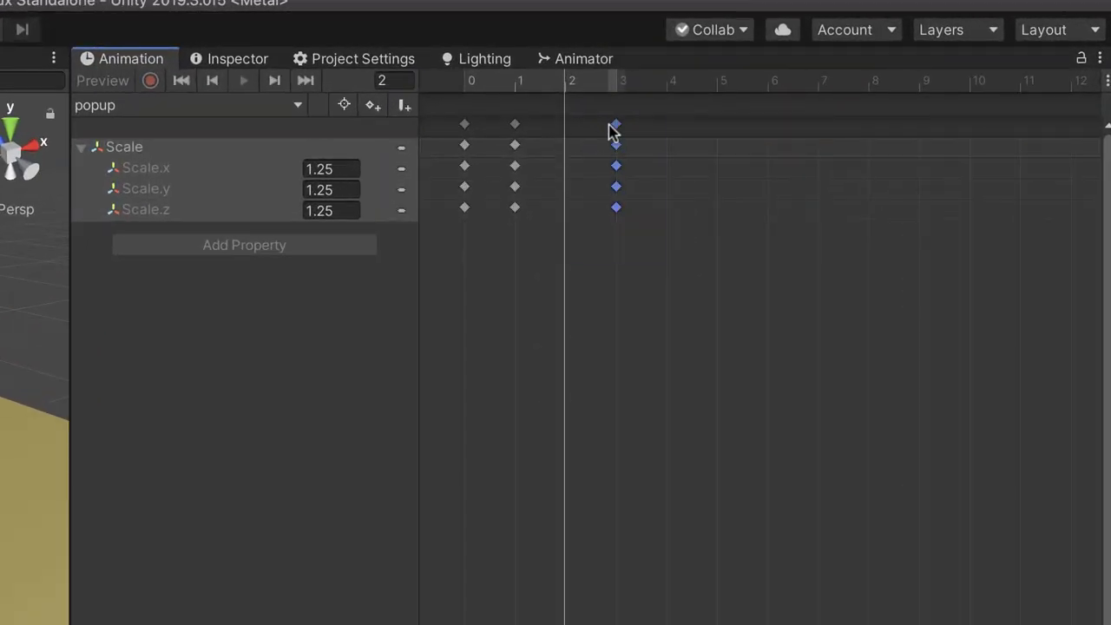
mouse_move(616, 130)
mouse_down()
mouse_move(972, 147)
mouse_move(954, 155)
mouse_up()
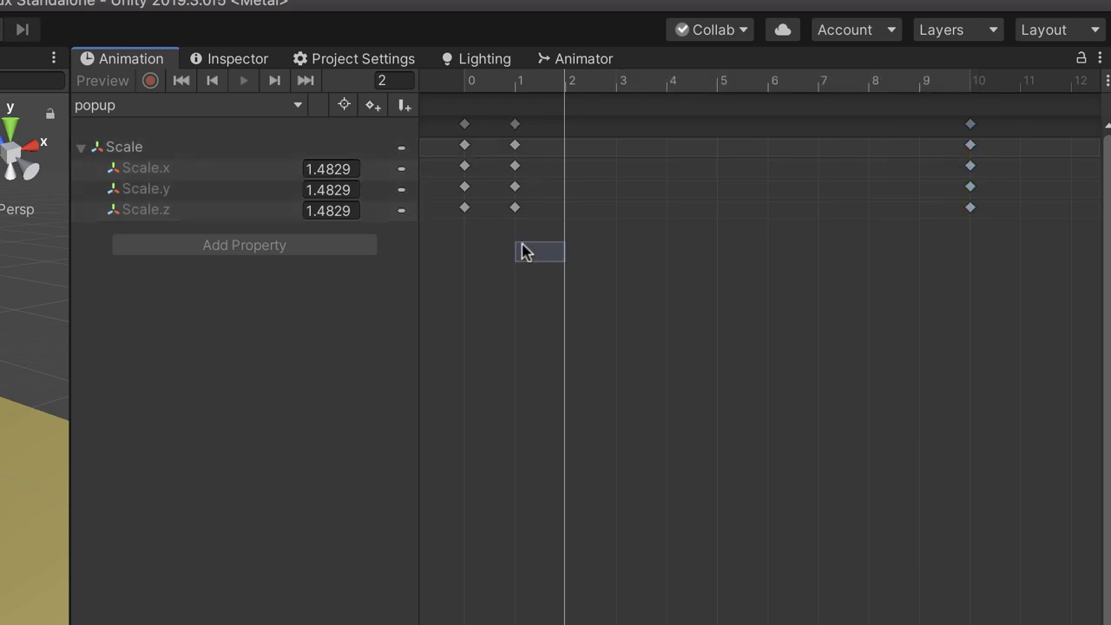
mouse_move(564, 260)
mouse_down()
mouse_move(501, 110)
mouse_move(673, 144)
mouse_up()
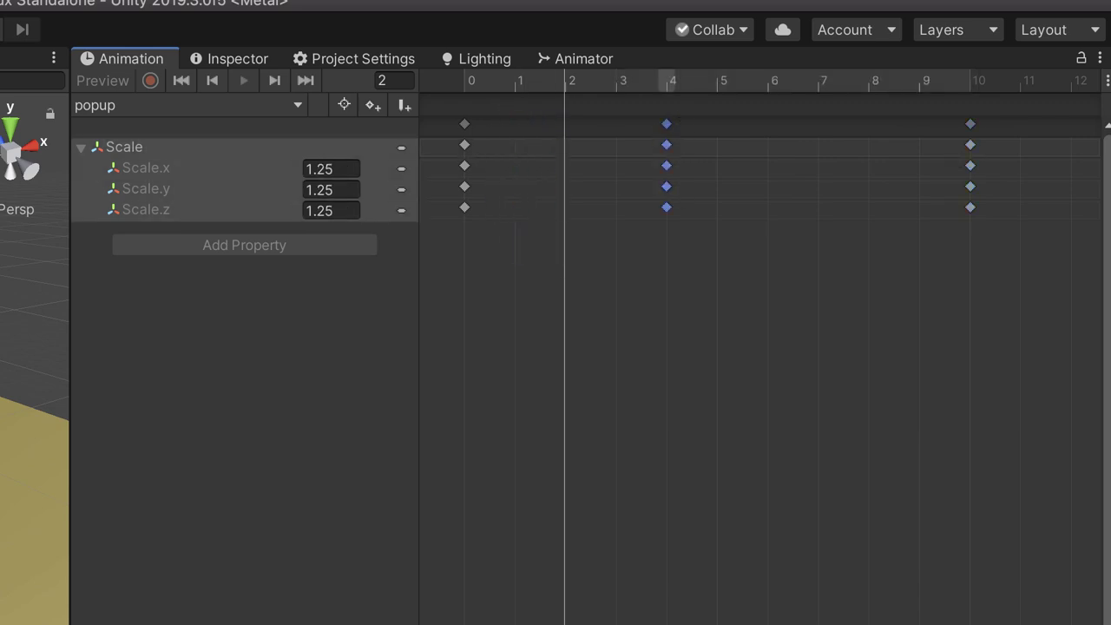
click(35, 80)
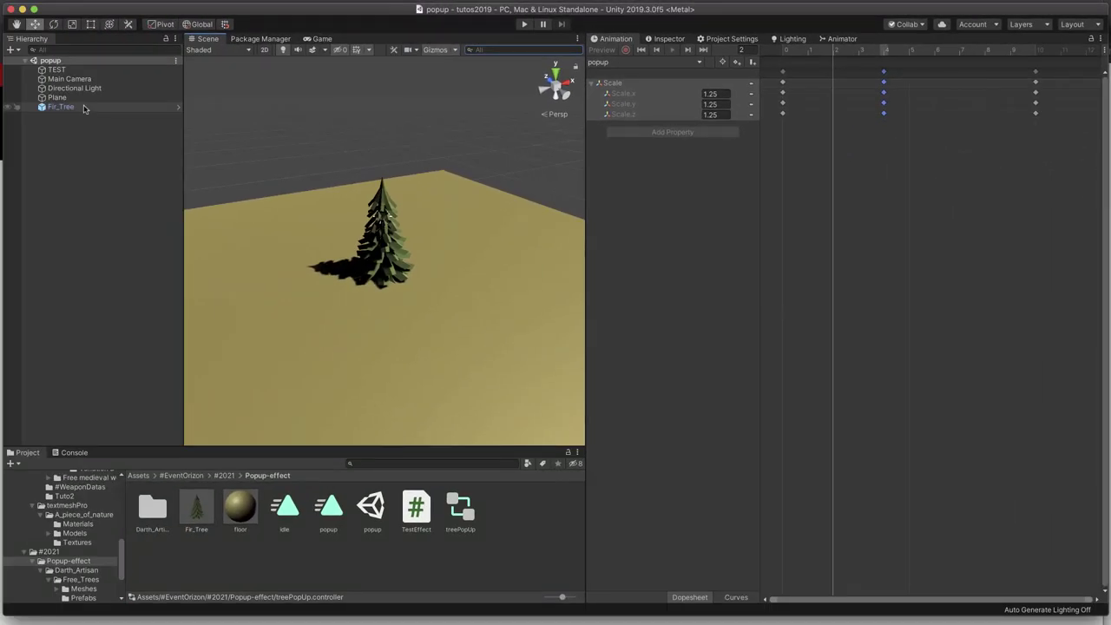
click(85, 108)
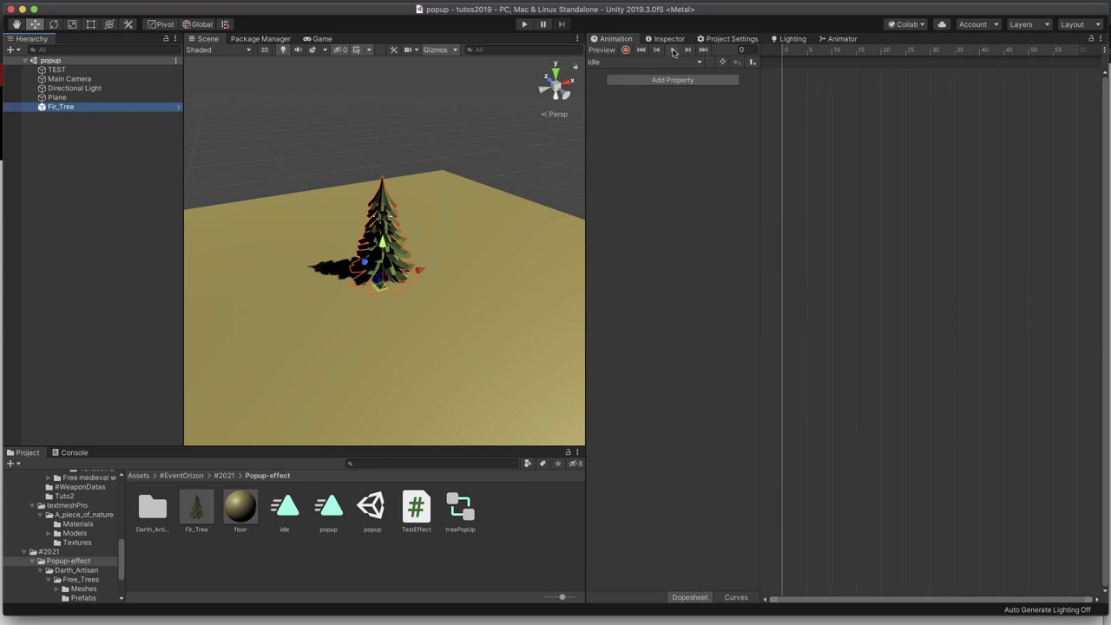
- Switch the Animation window to the popup clip and preview it playing
click(599, 65)
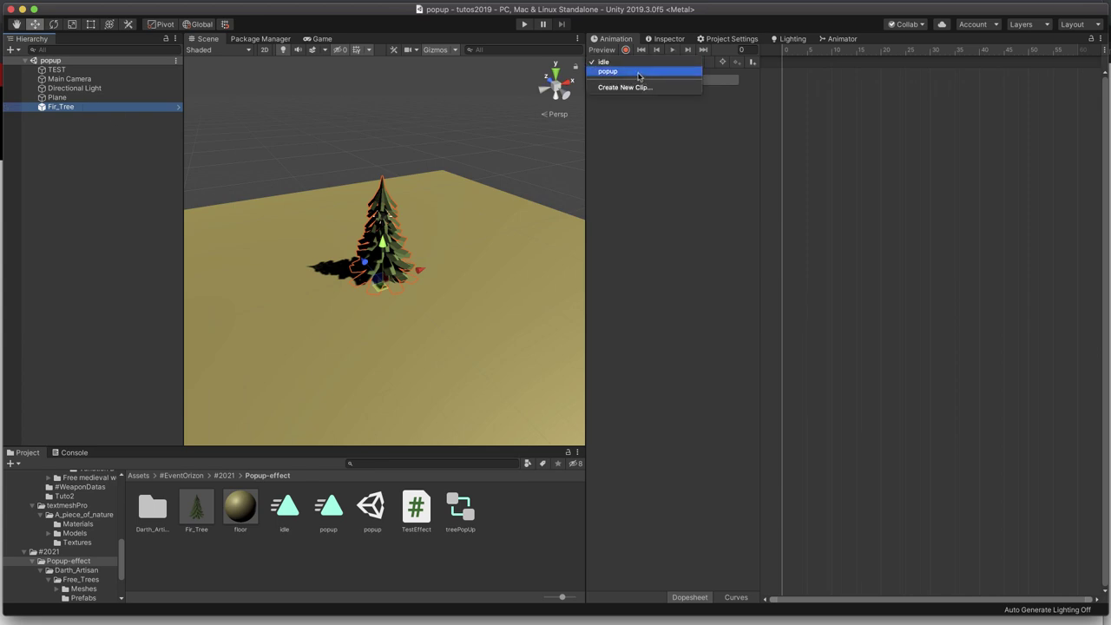
click(639, 75)
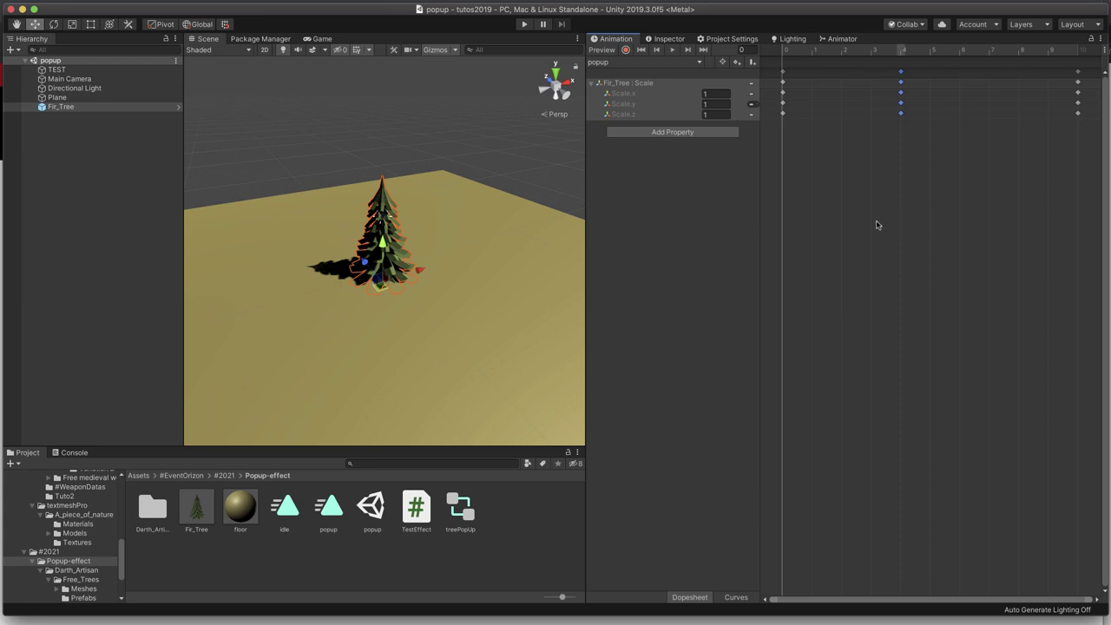
click(672, 52)
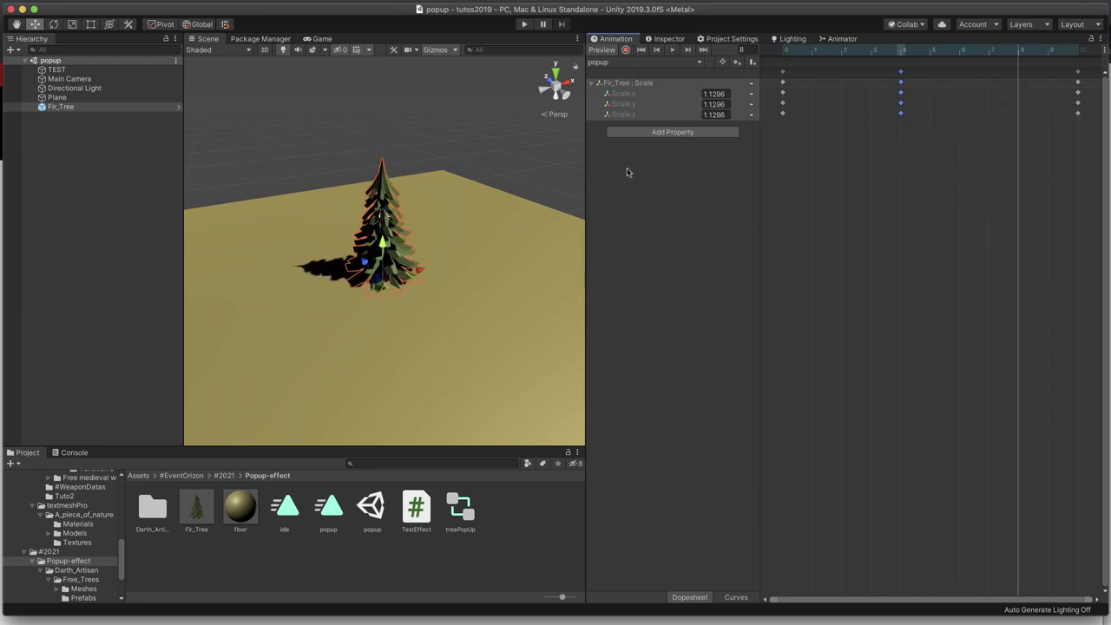
- Play-test the scene, then open the TEST object's TestEffect script for editing
click(524, 24)
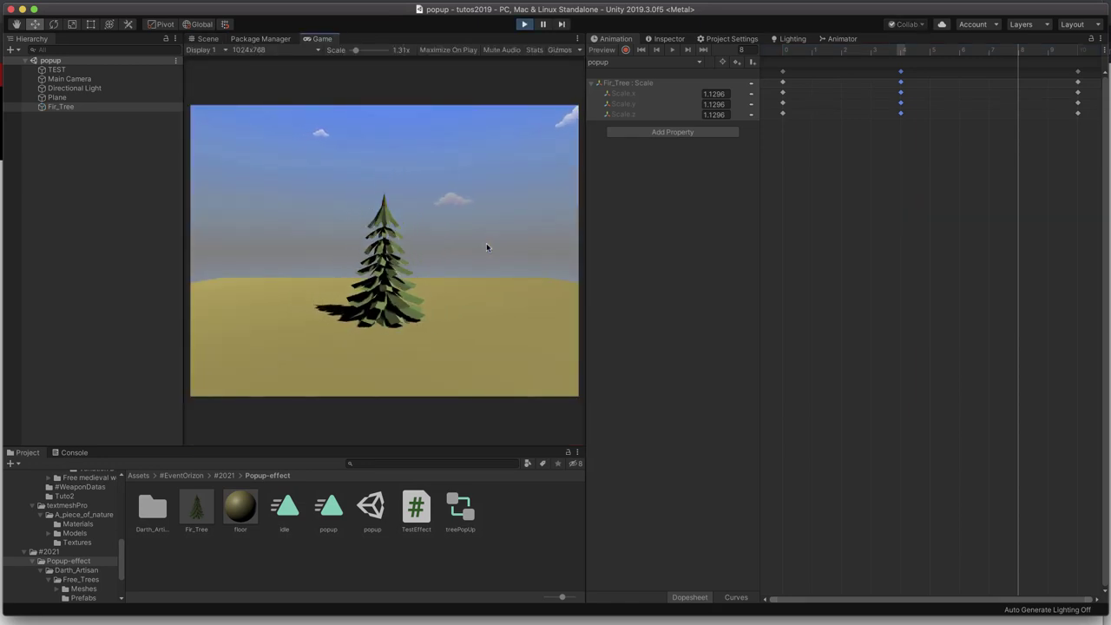
key(super+p)
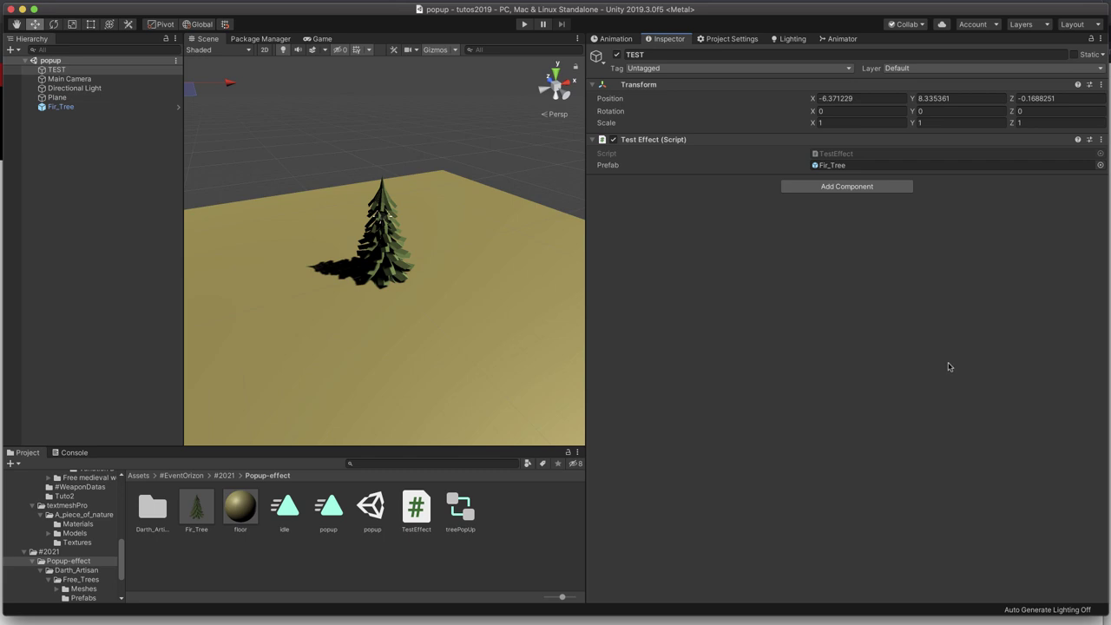
click(86, 71)
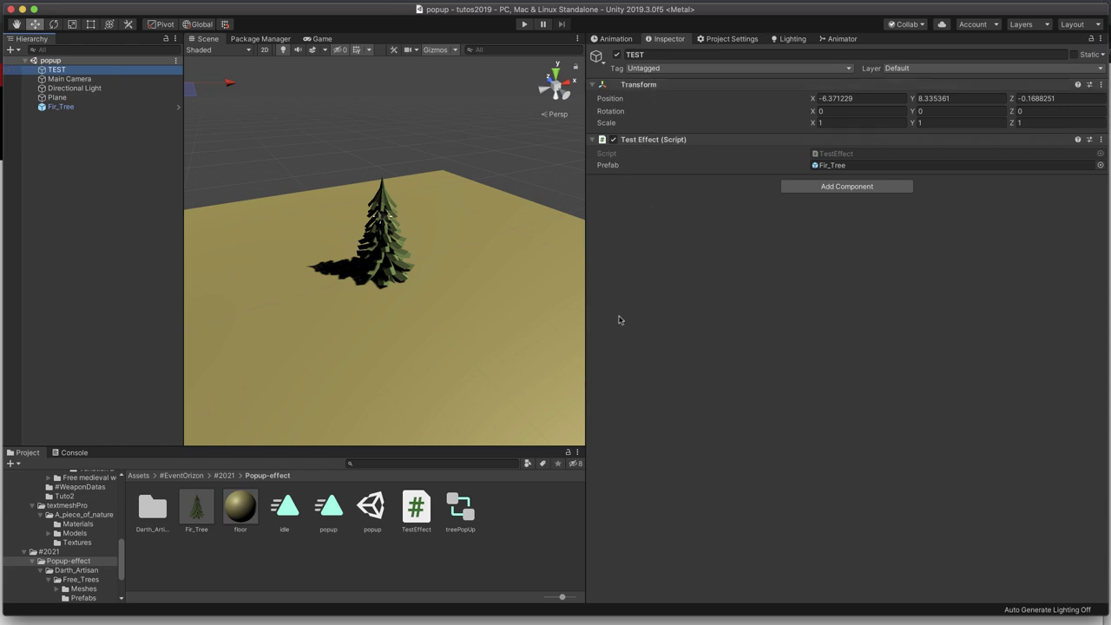
double_click(425, 517)
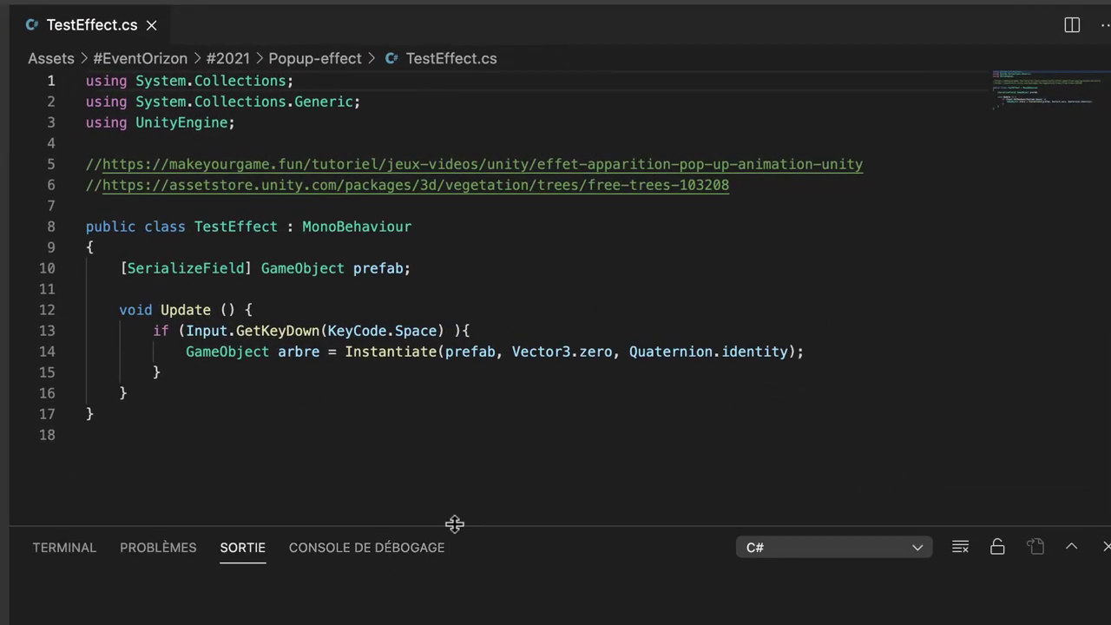
drag(454, 524, 454, 607)
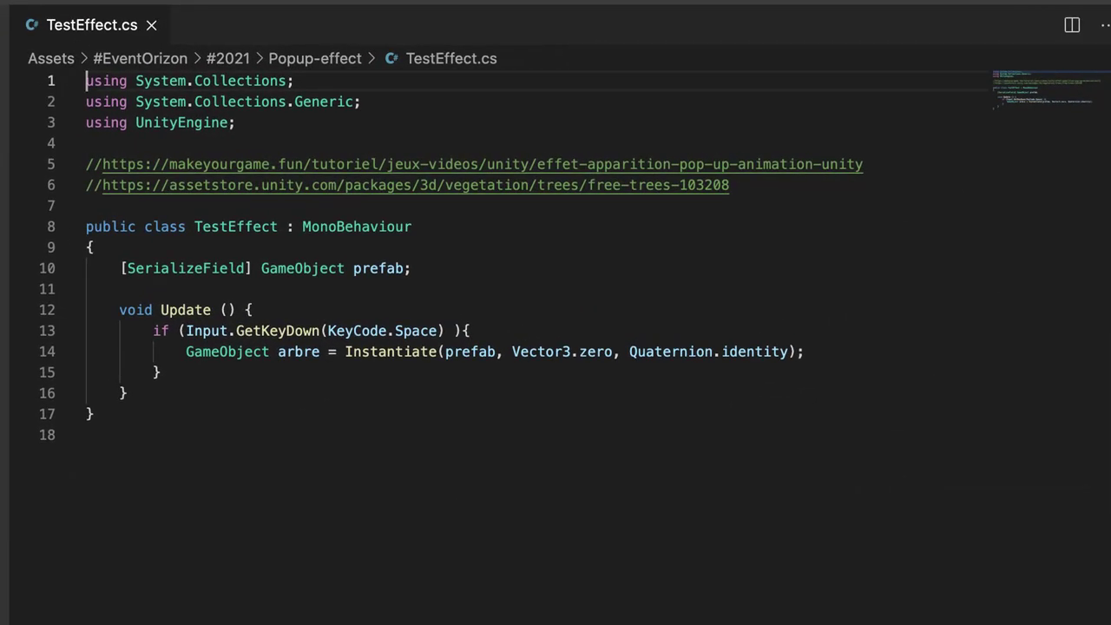
click(451, 269)
drag(403, 269, 86, 269)
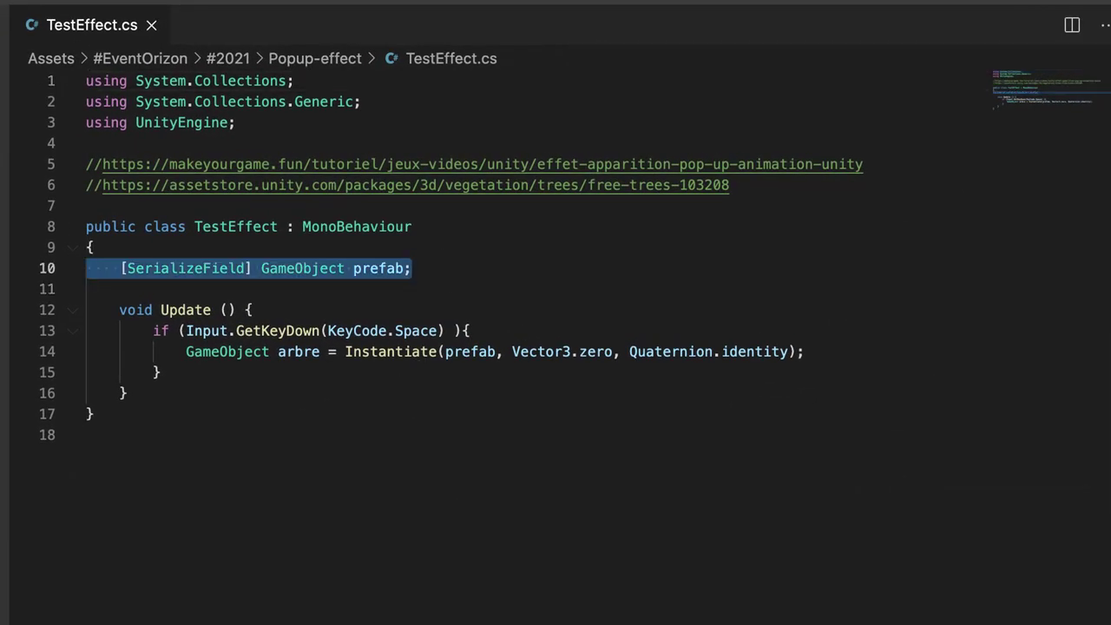
click(162, 330)
mouse_move(154, 331)
mouse_down()
mouse_move(490, 319)
mouse_move(490, 331)
mouse_up()
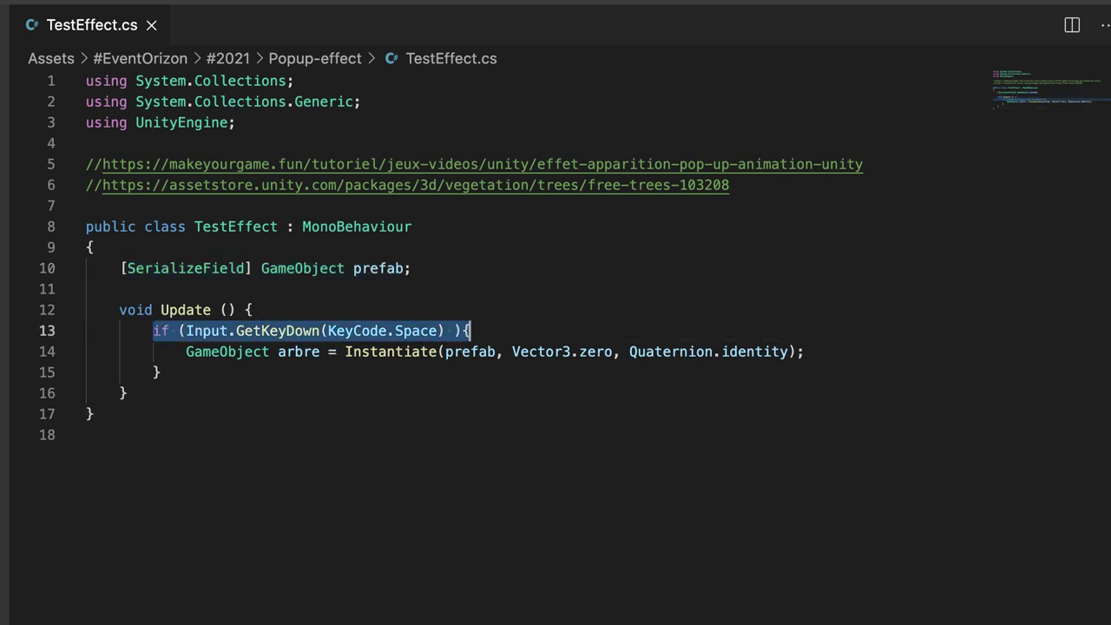
double_click(397, 352)
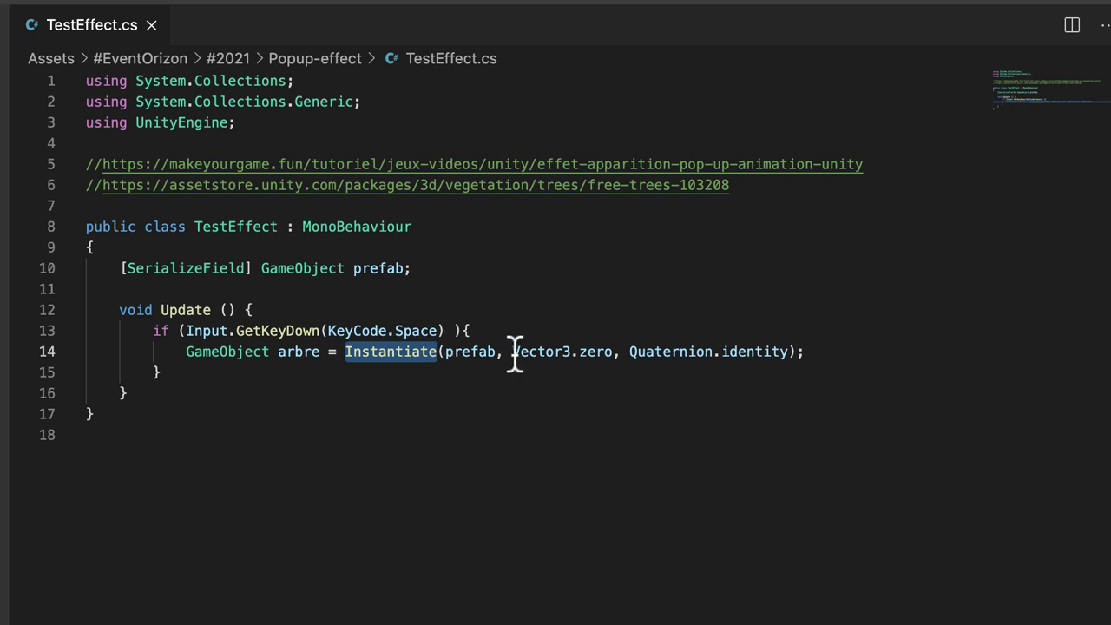
drag(512, 351, 621, 351)
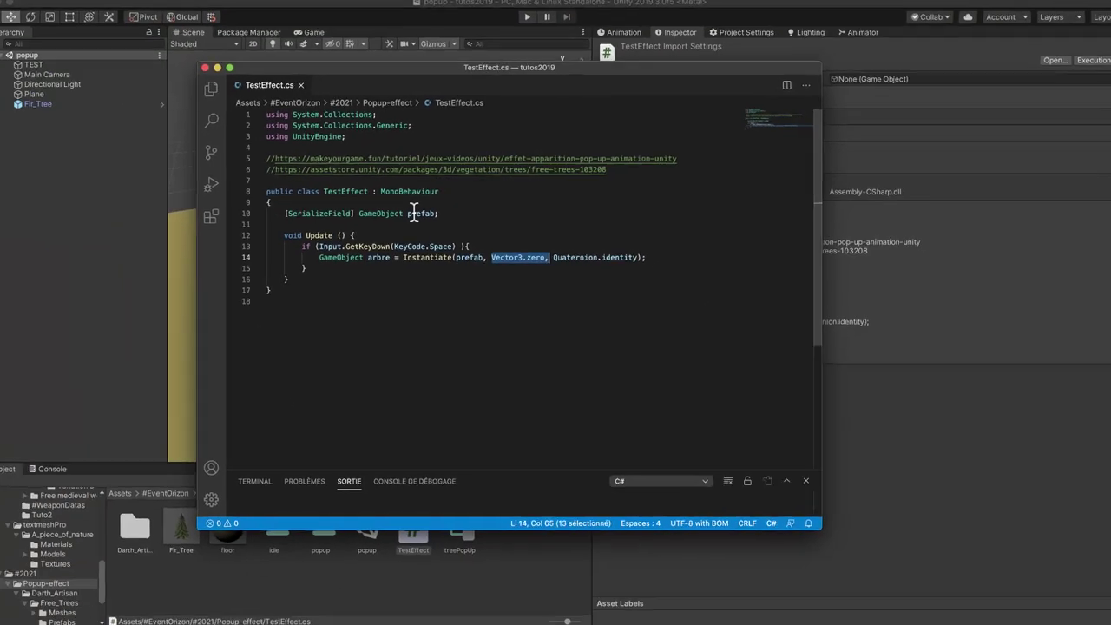
double_click(413, 212)
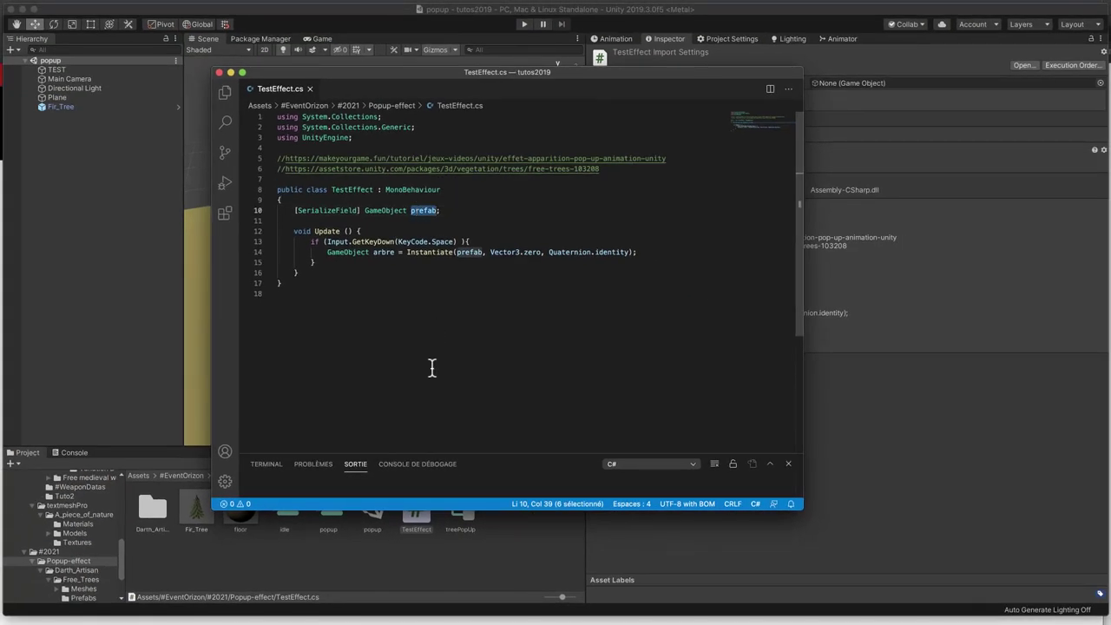
- Toggle Fir_Tree off and on, then move it along X to about 8.36 beside the plane
key(super+Tab)
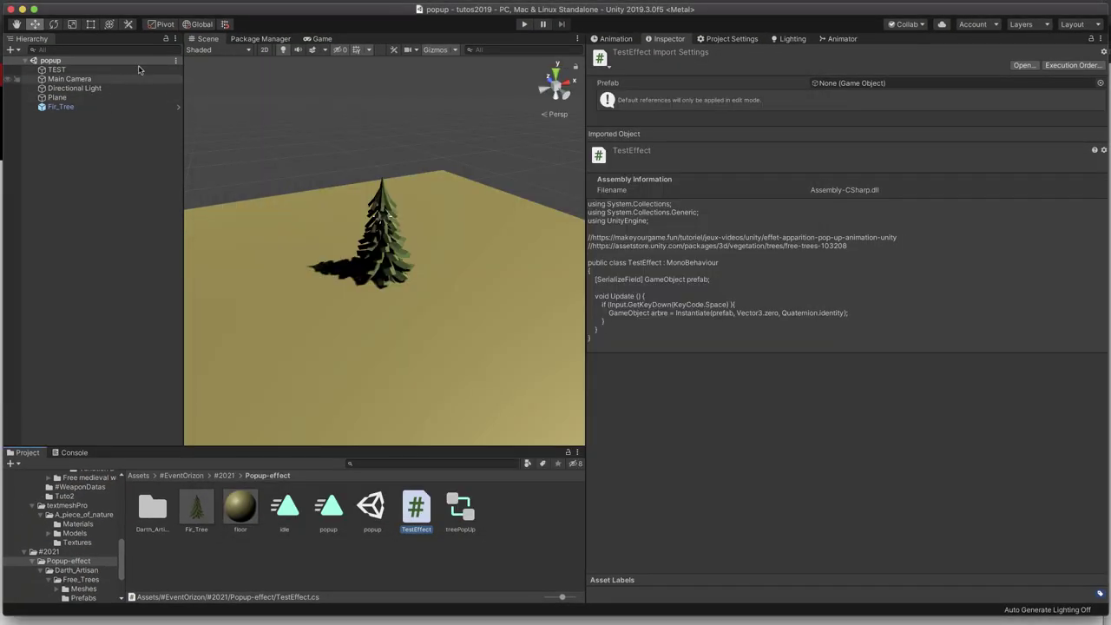
click(50, 59)
click(57, 69)
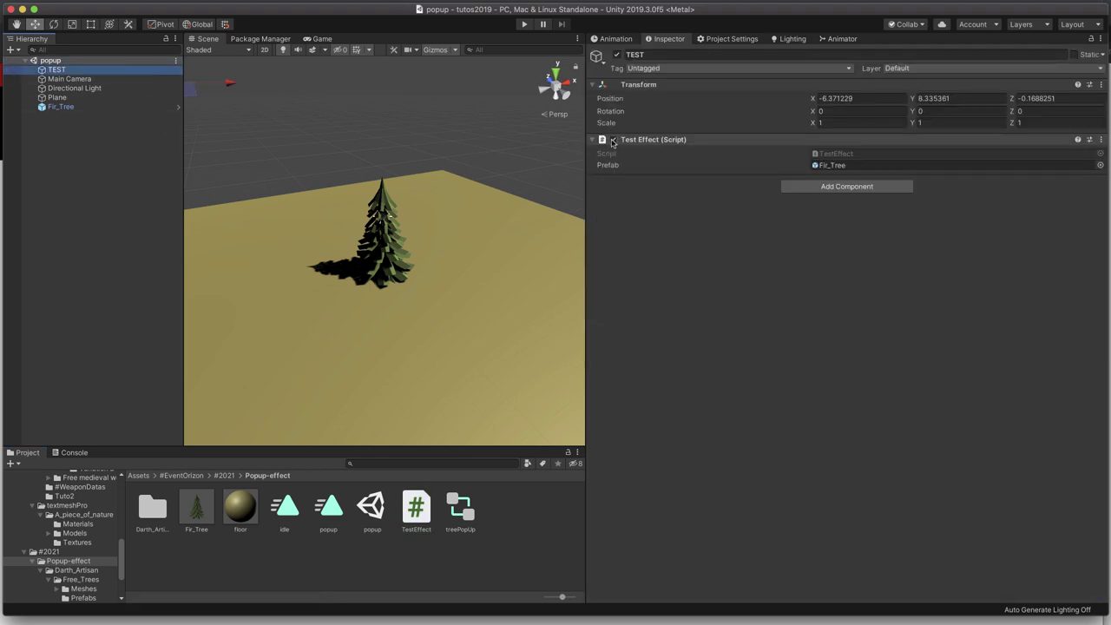
click(122, 107)
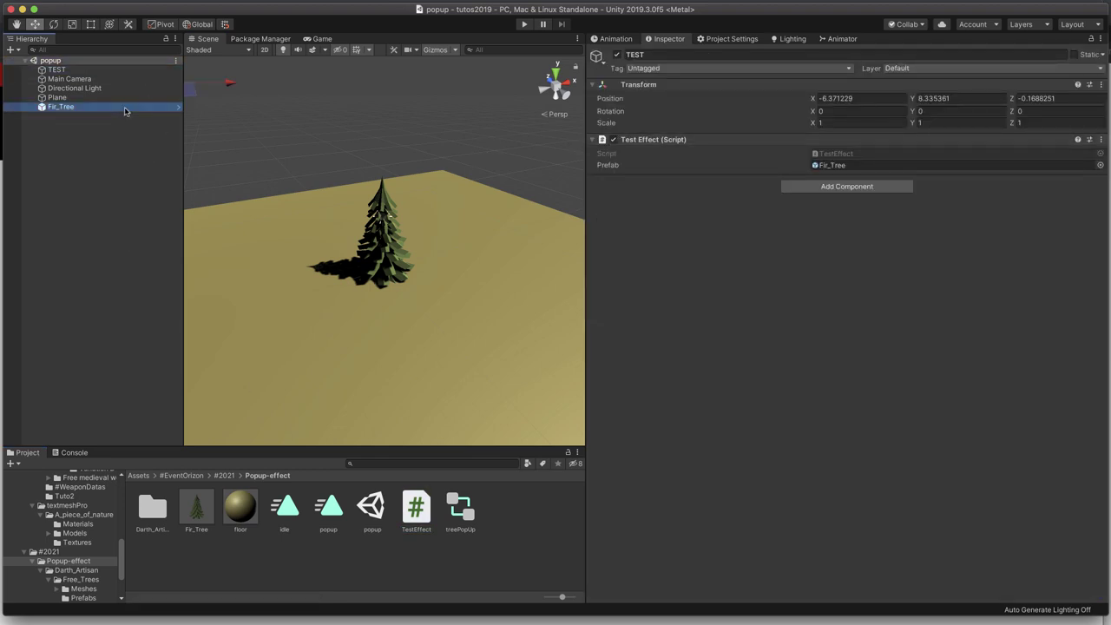
click(617, 55)
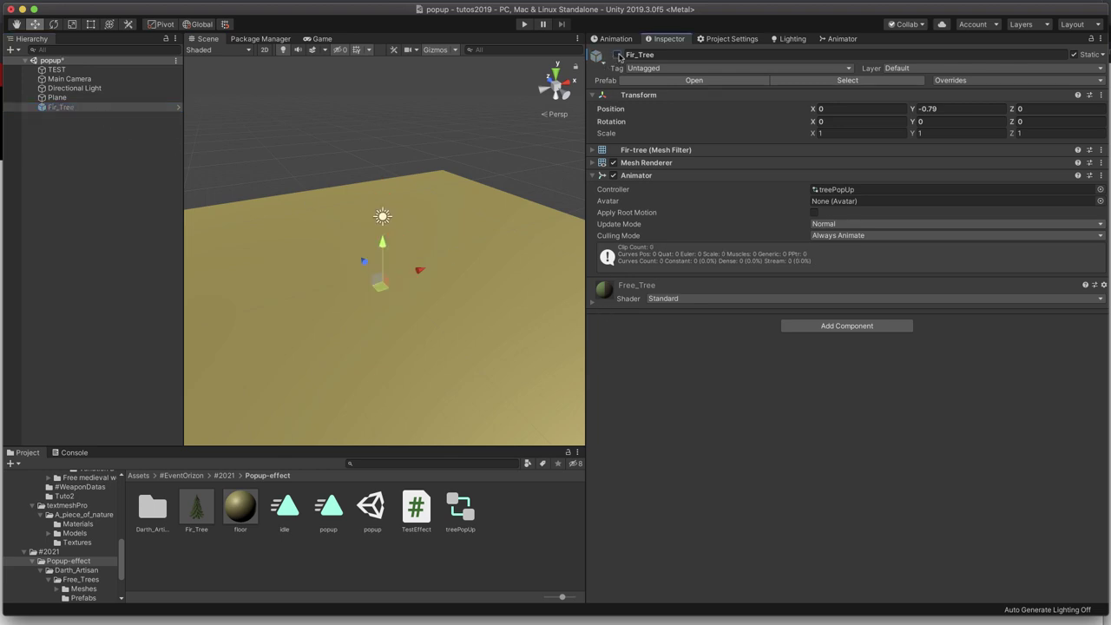
click(618, 56)
drag(420, 273, 532, 245)
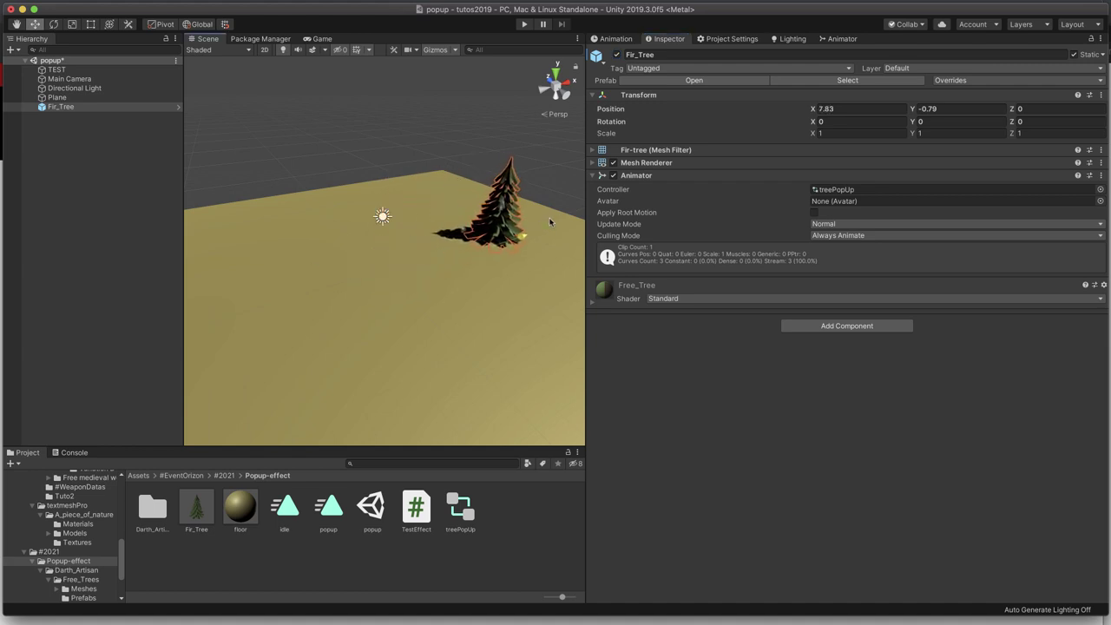
scroll(440, 370, down, 3)
scroll(440, 370, down, 3)
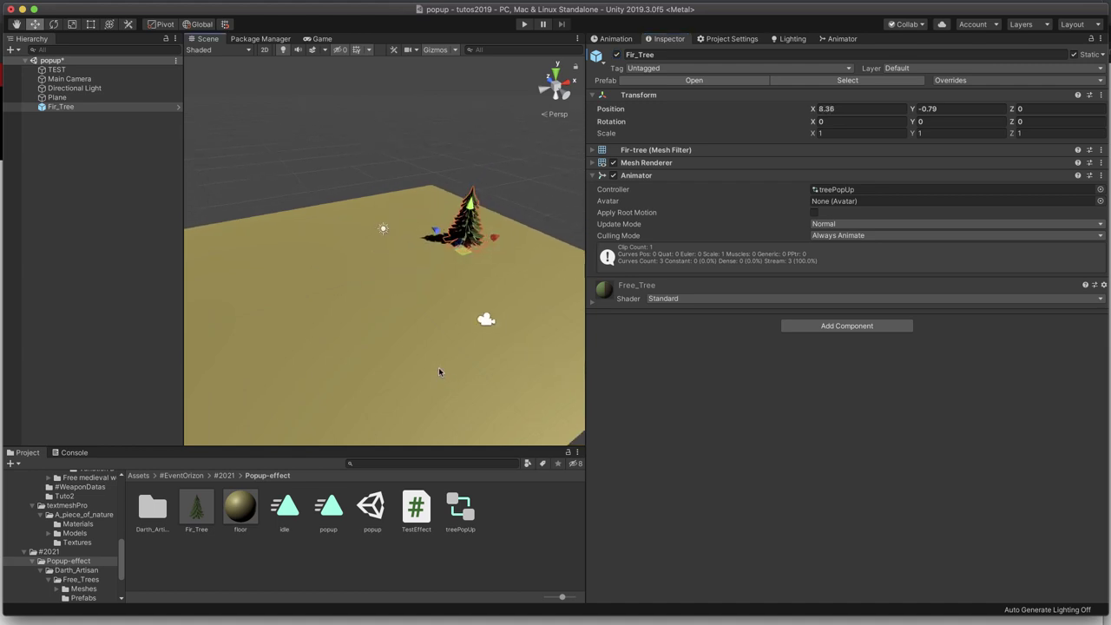
click(76, 189)
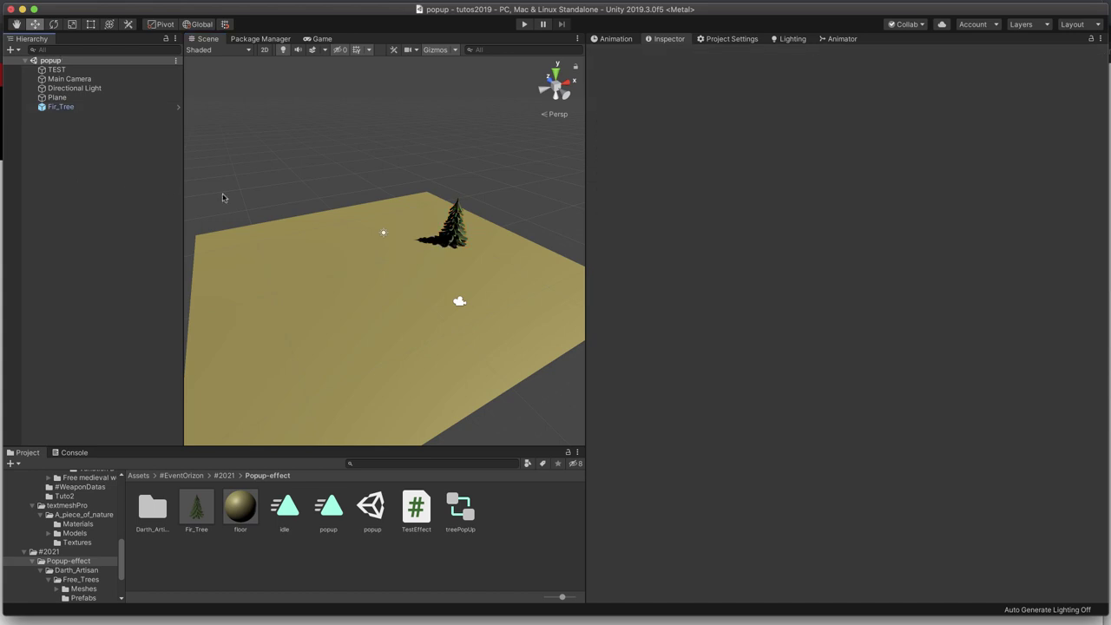
key(super+p)
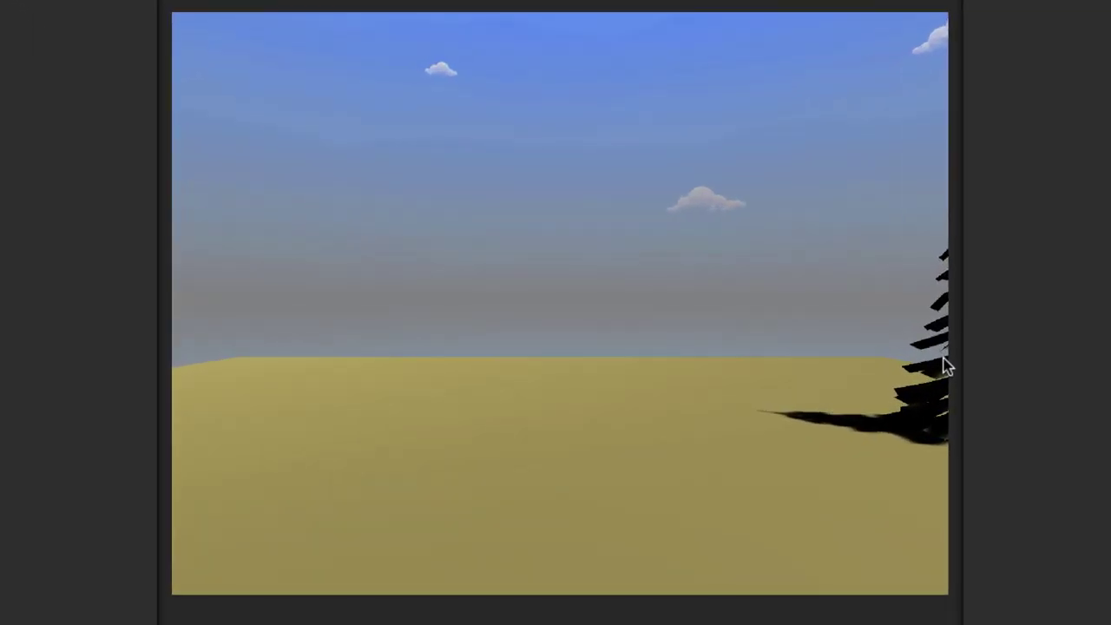
click(560, 230)
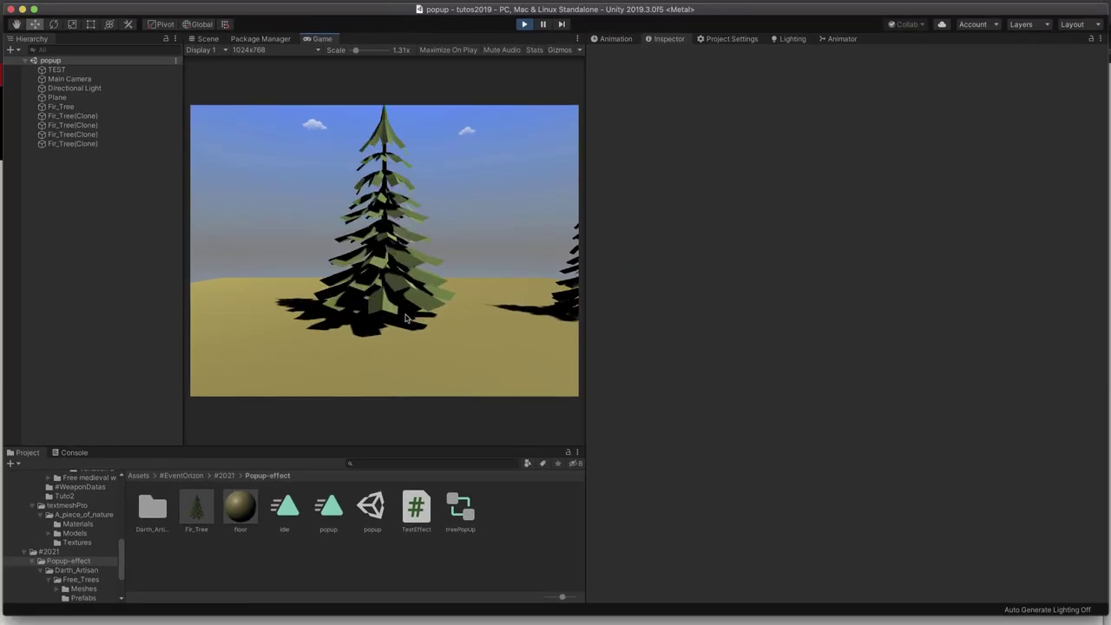
key(super+p)
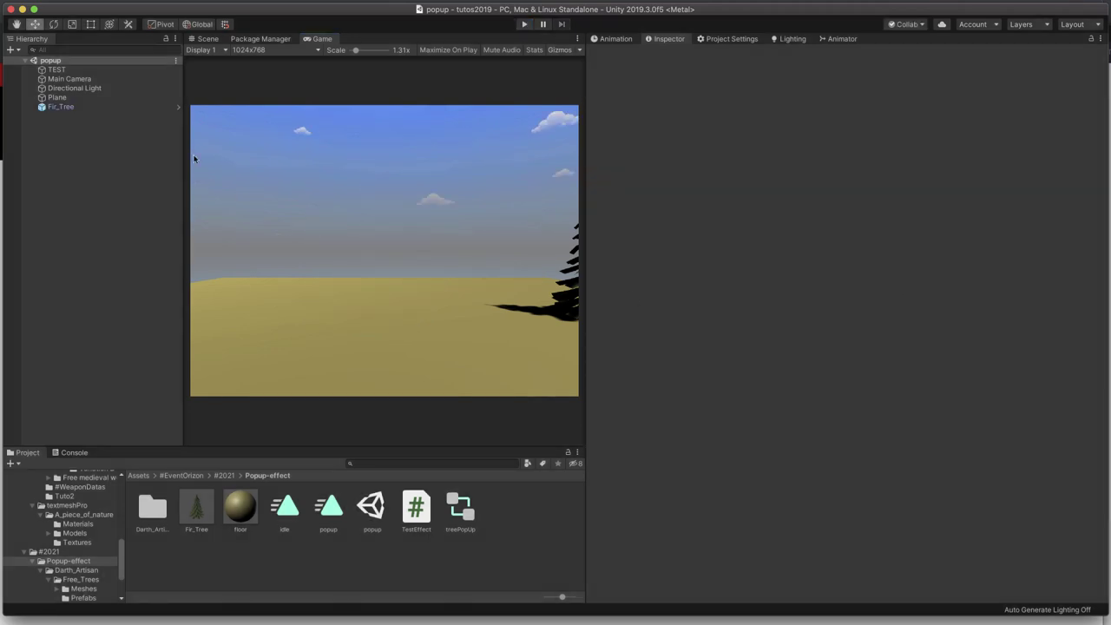
click(208, 39)
scroll(390, 316, up, 5)
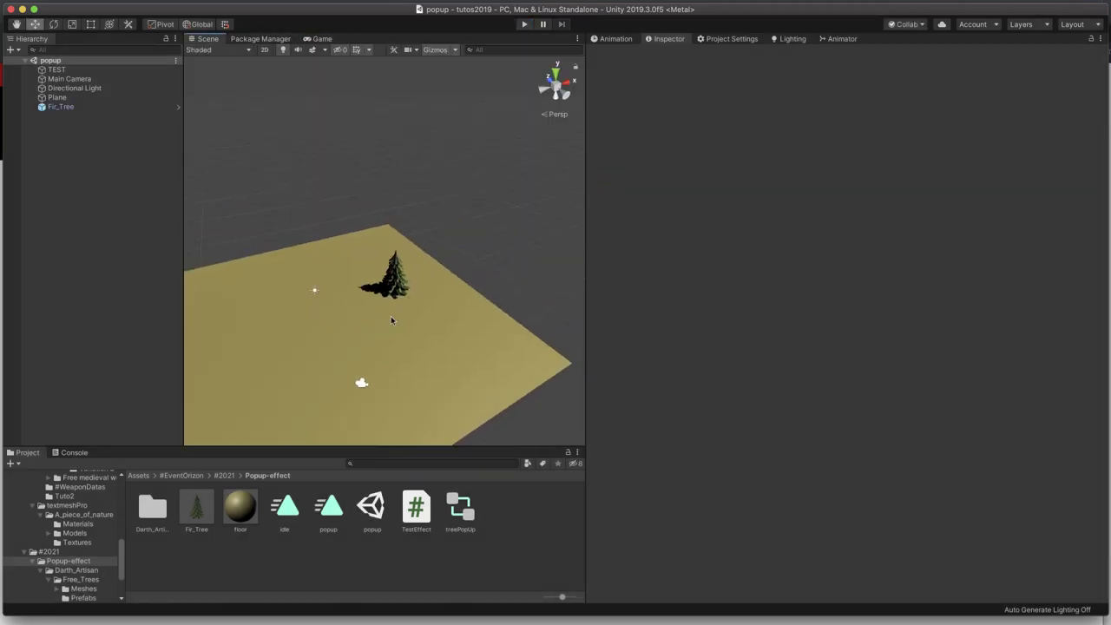
- Add a Particle System to Fir_Tree and set its renderer material to Default-Particle
click(53, 107)
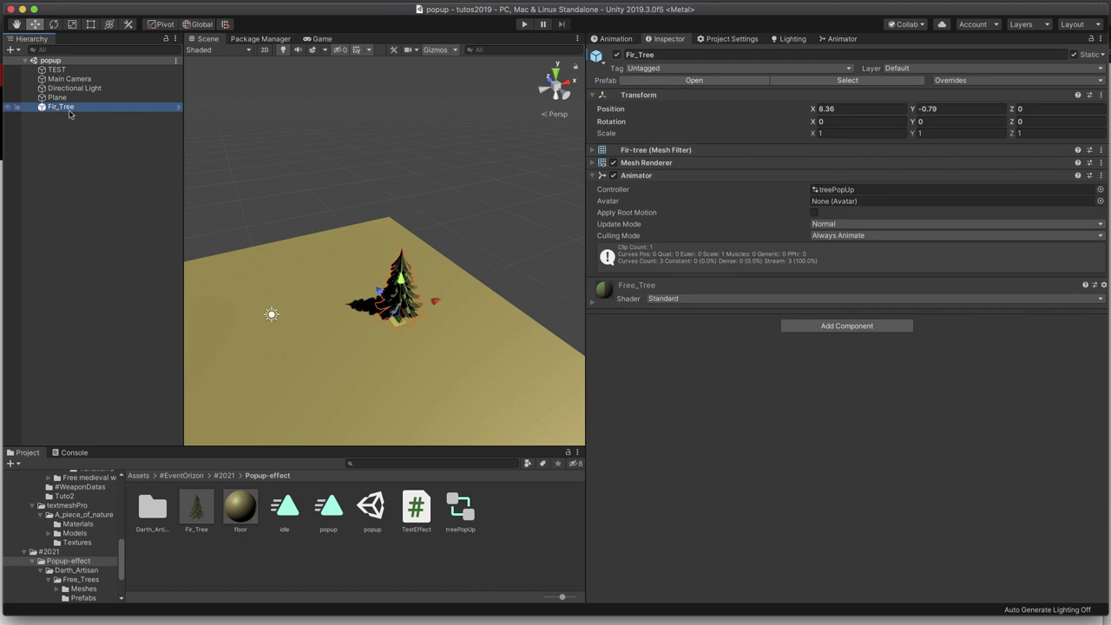
click(847, 327)
text(part)
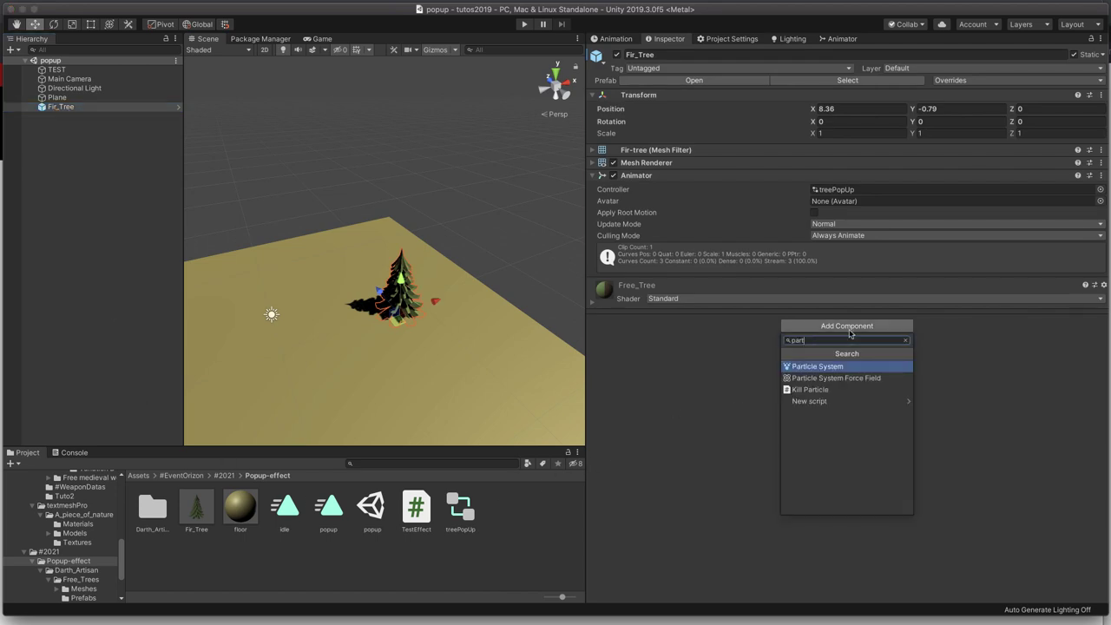
key(Return)
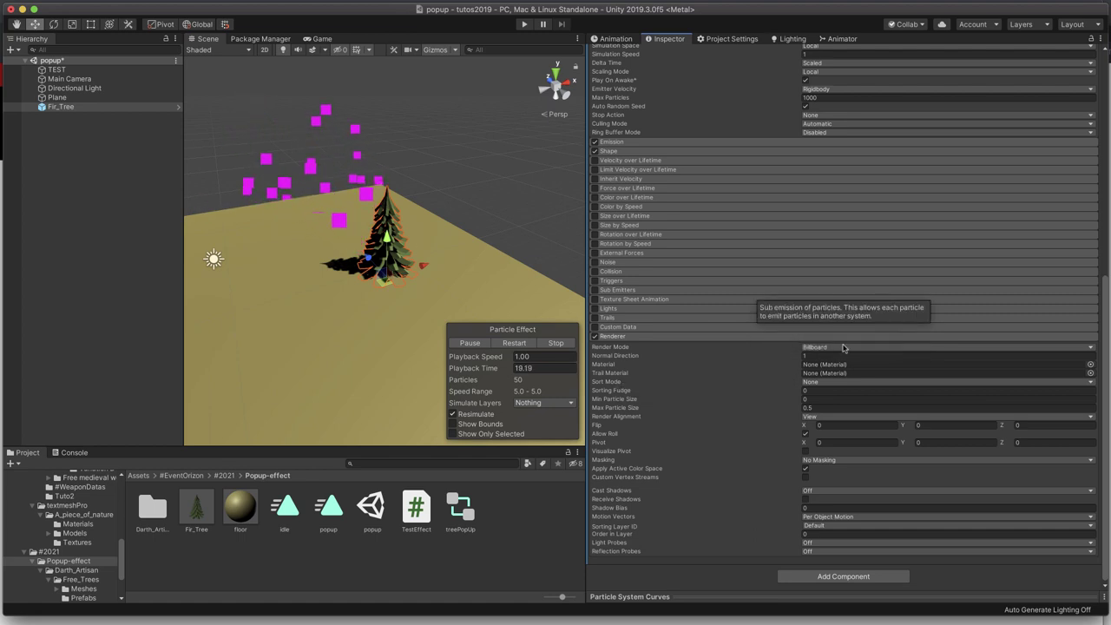
click(1091, 365)
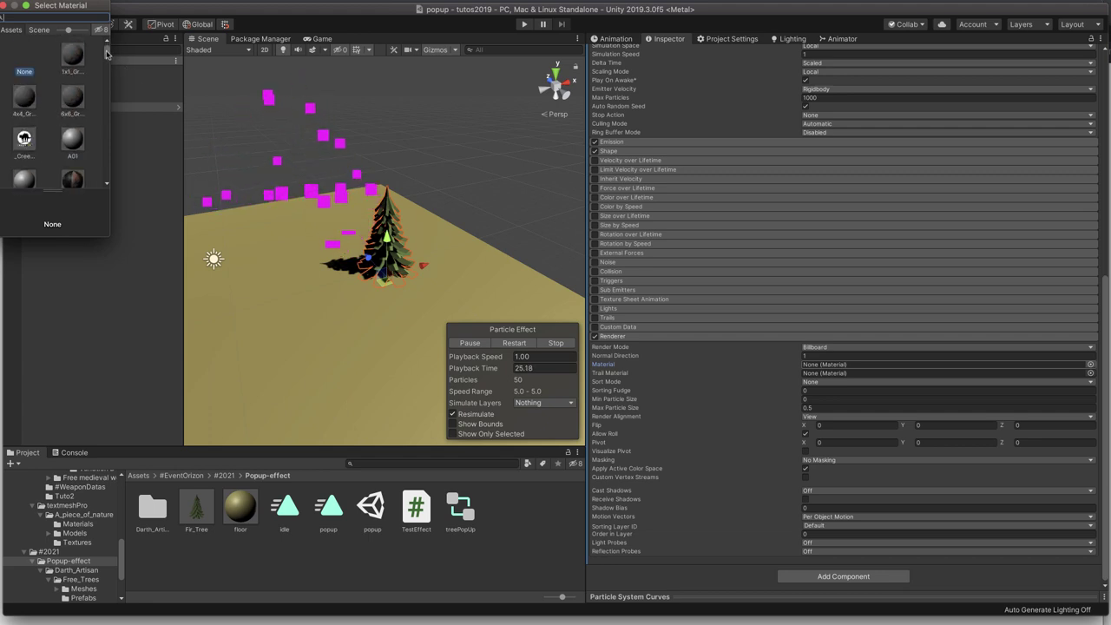
drag(105, 52, 105, 167)
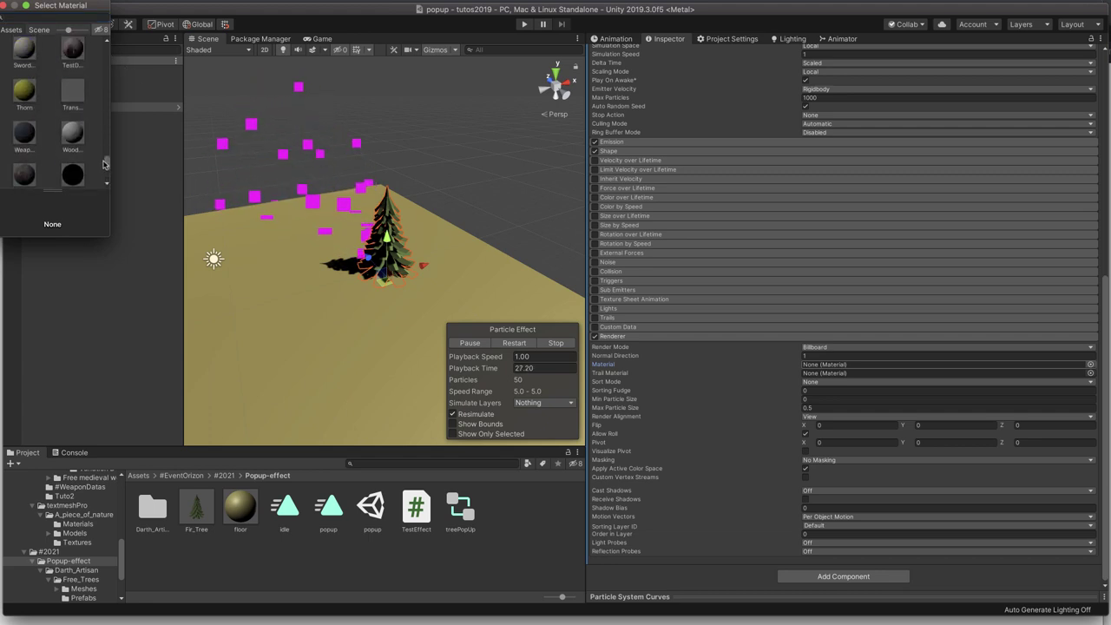
double_click(72, 158)
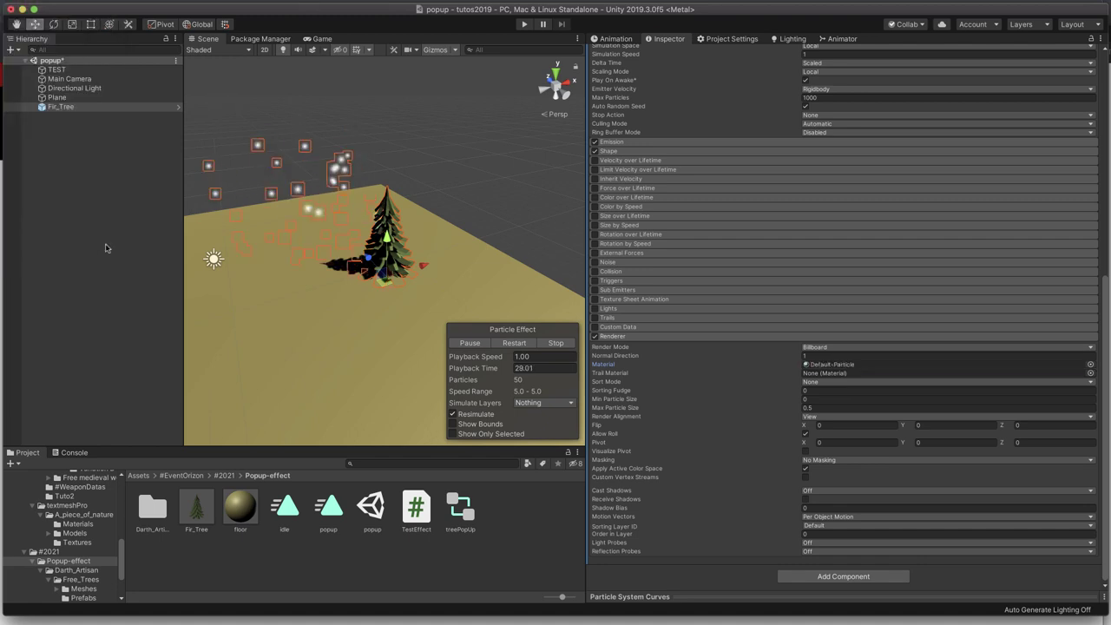
- Preview the white sparkles in the Game view, then return to the Scene view
click(317, 38)
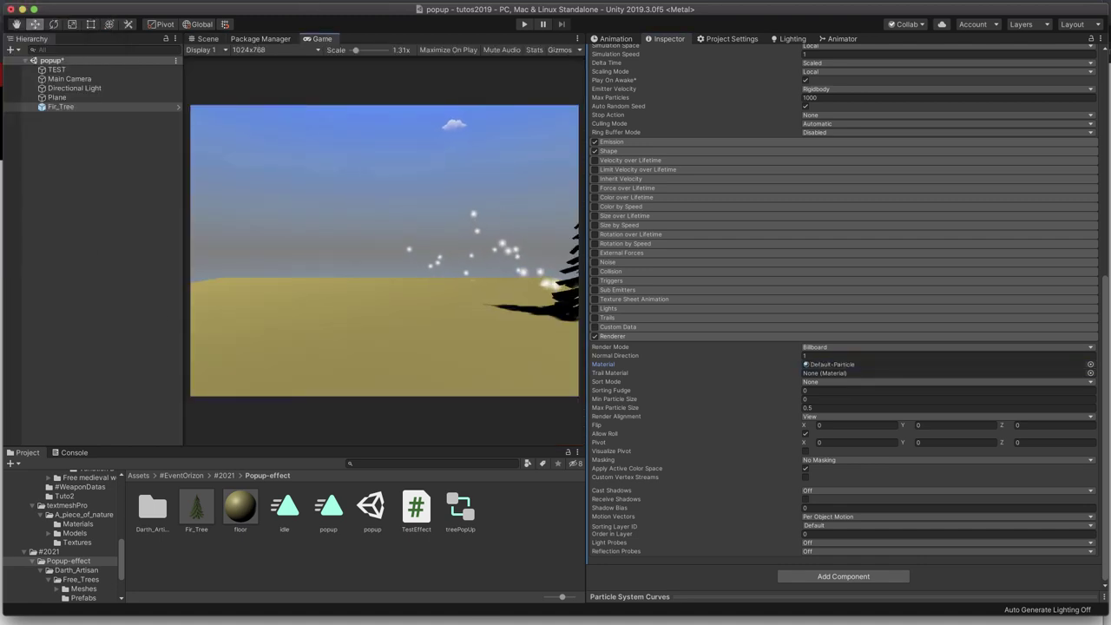
click(207, 38)
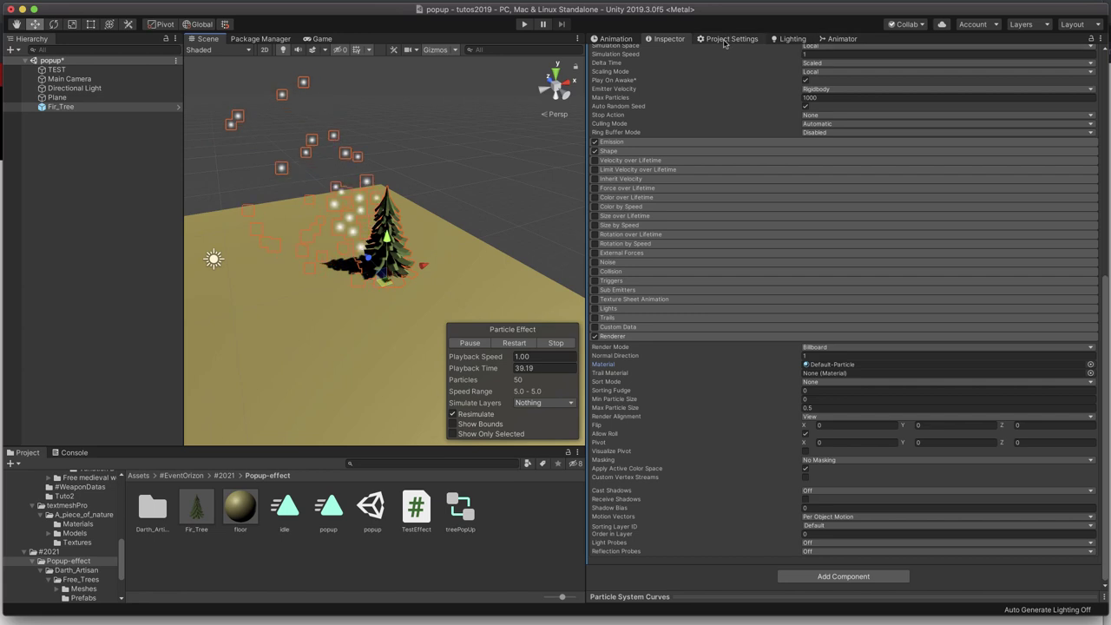
scroll(685, 200, up, 10)
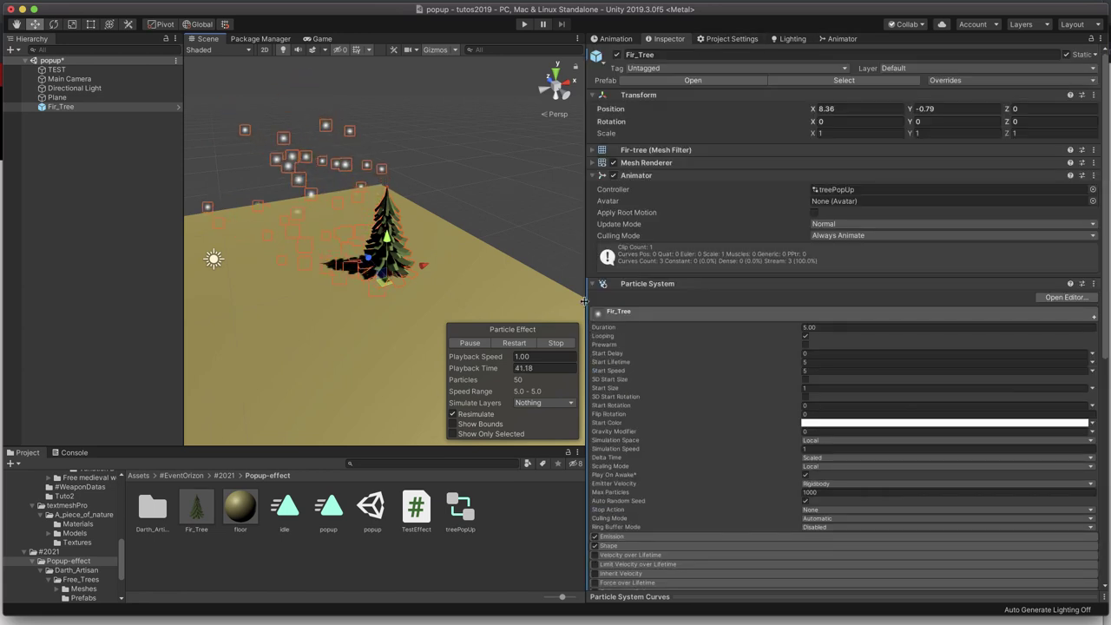
- Apply the added Particle System component to the Fir_Tree prefab
click(595, 284)
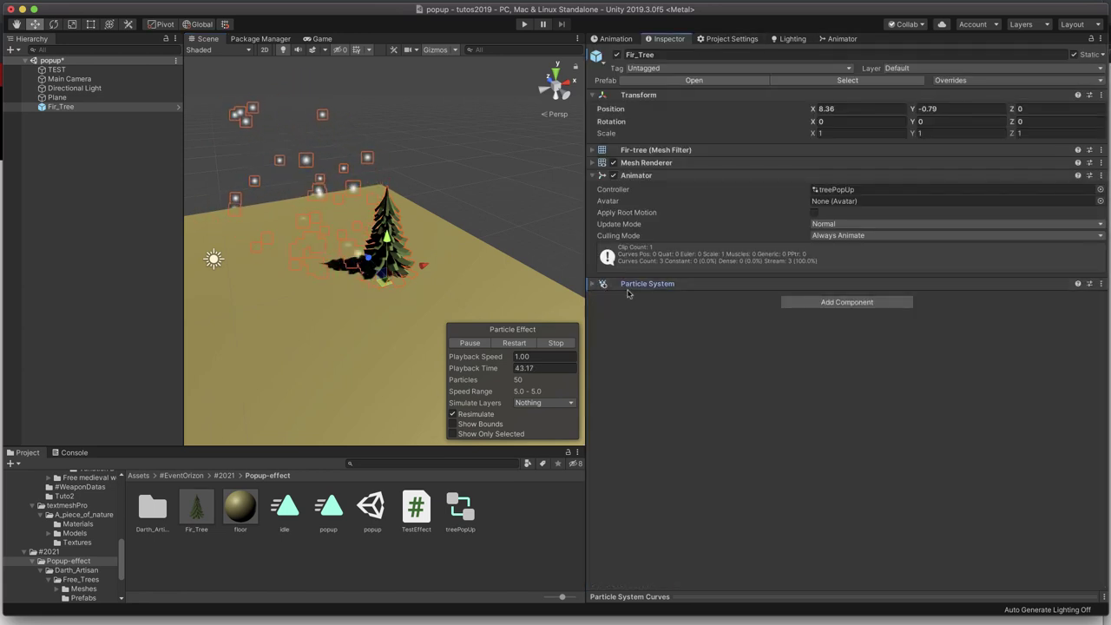
click(616, 56)
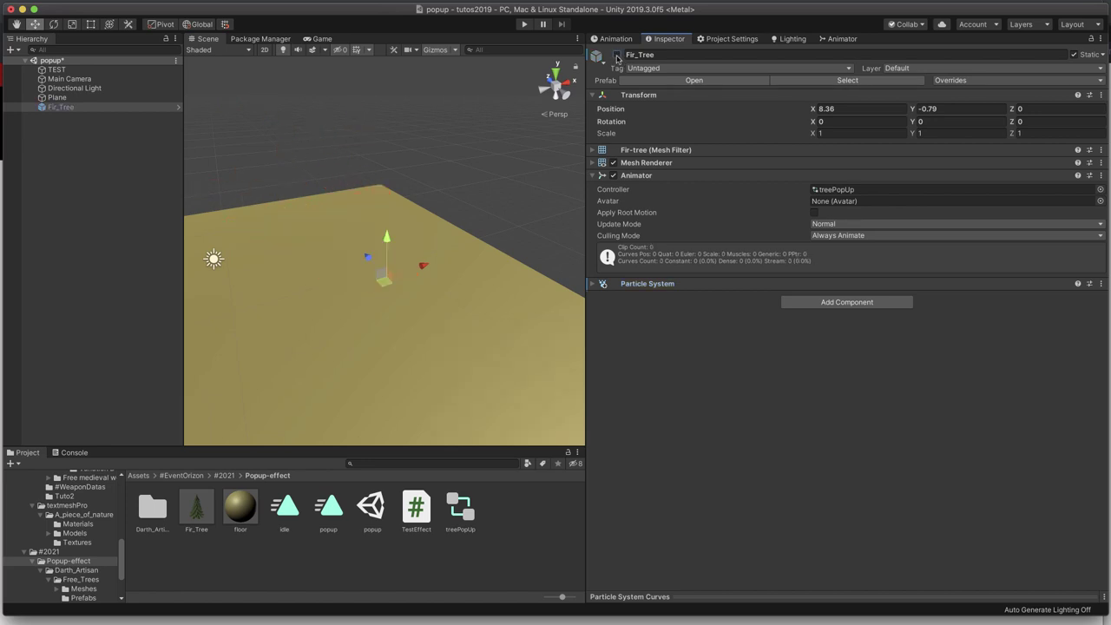
click(616, 56)
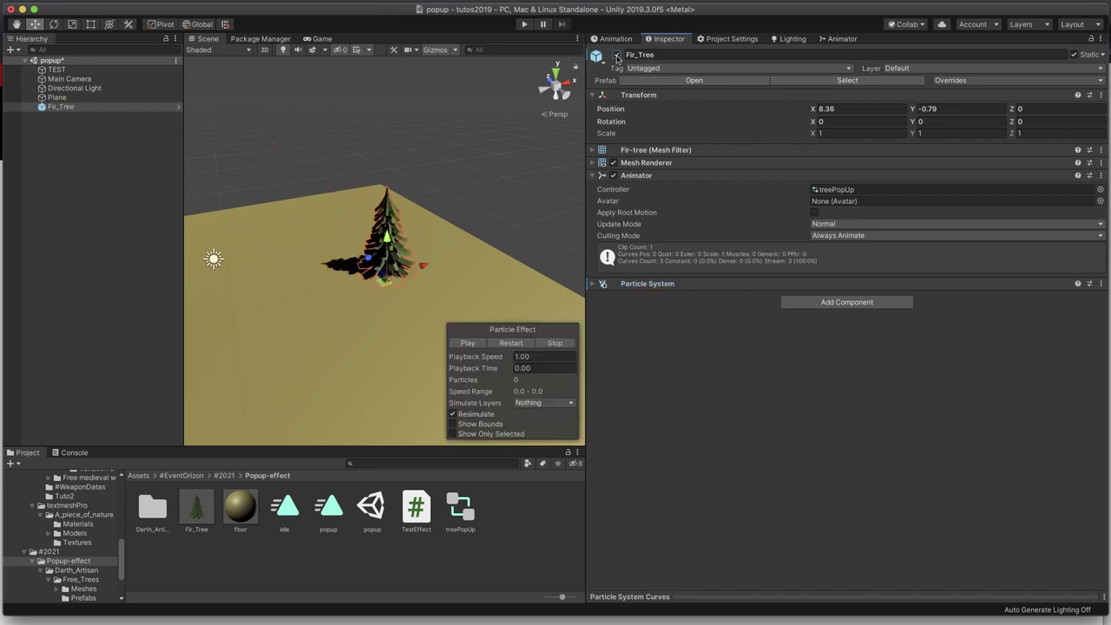
click(92, 108)
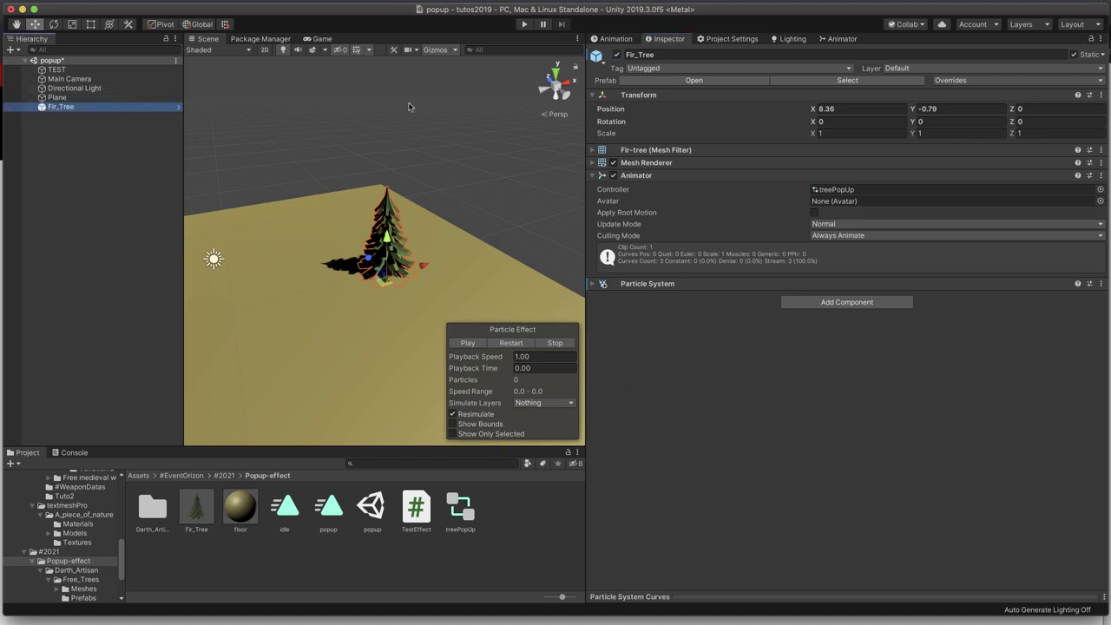
click(650, 288)
right_click(651, 287)
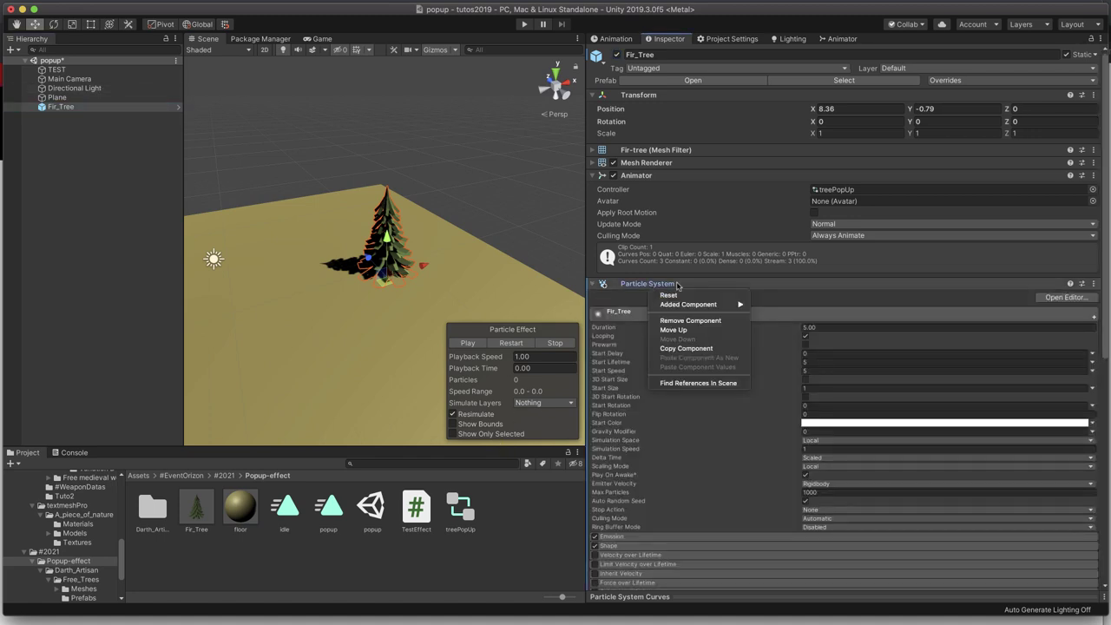
mouse_move(686, 306)
click(772, 307)
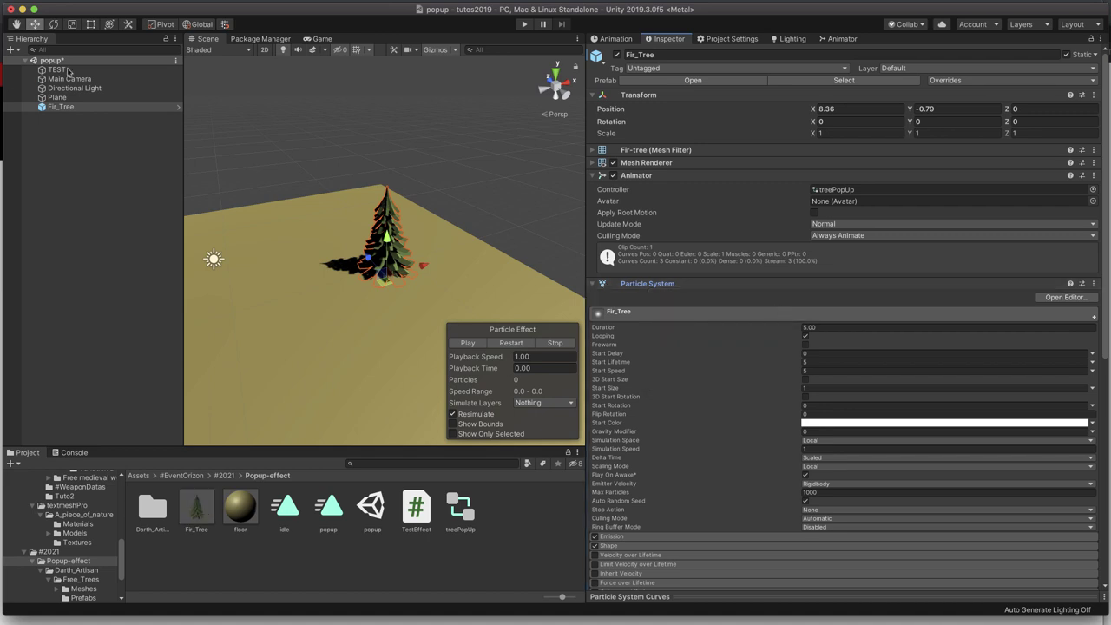
- Check TEST's TestEffect prefab setting, then deactivate the scene's Fir_Tree object
click(67, 72)
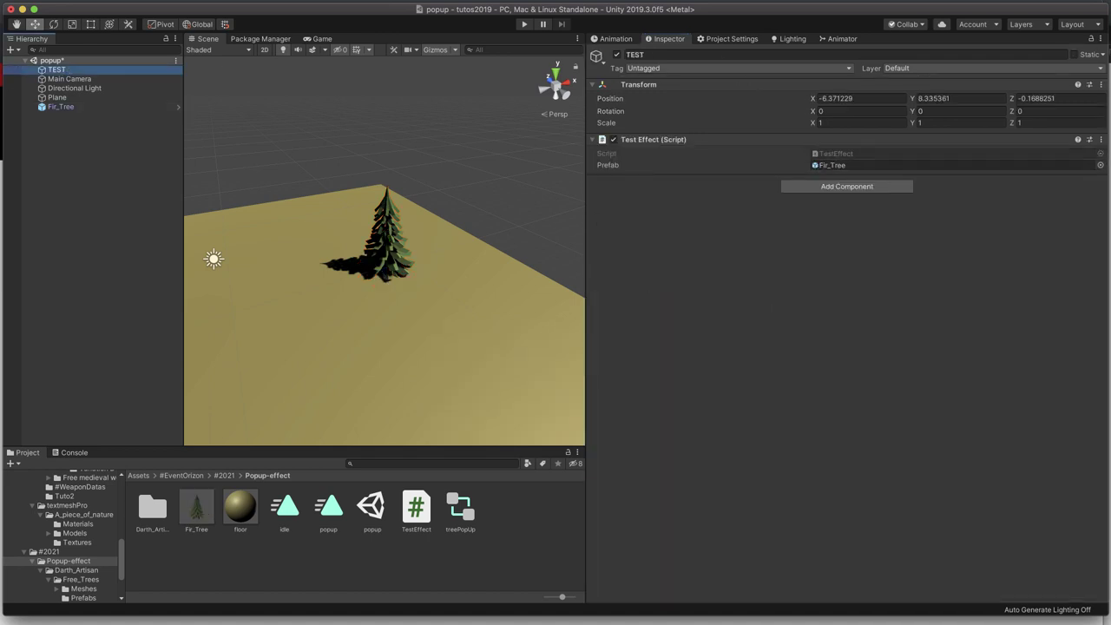
click(80, 107)
click(617, 54)
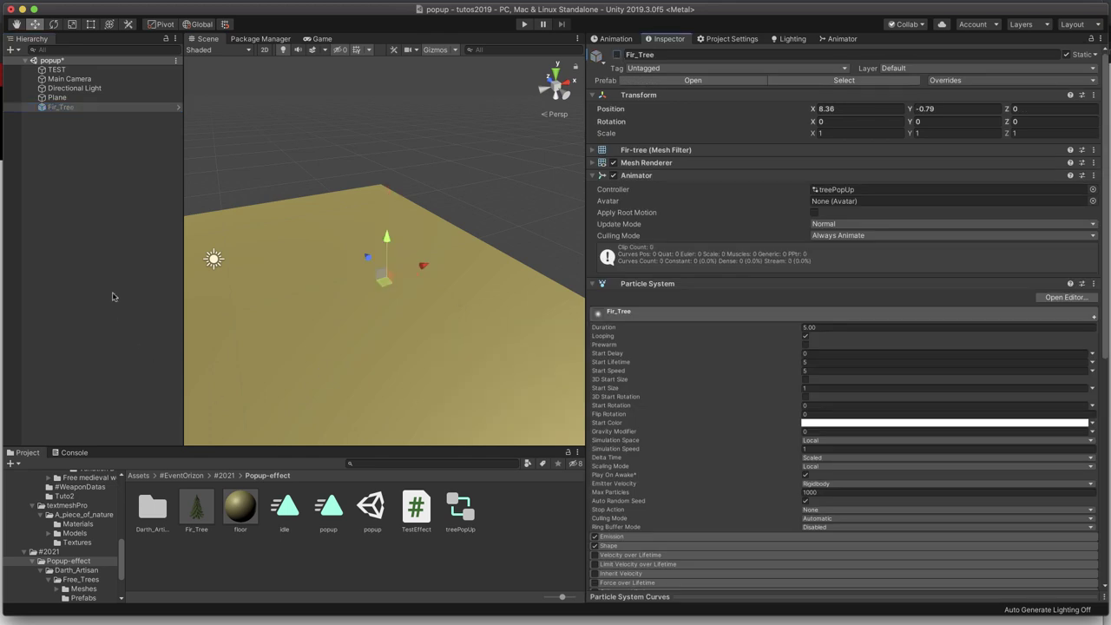
click(102, 247)
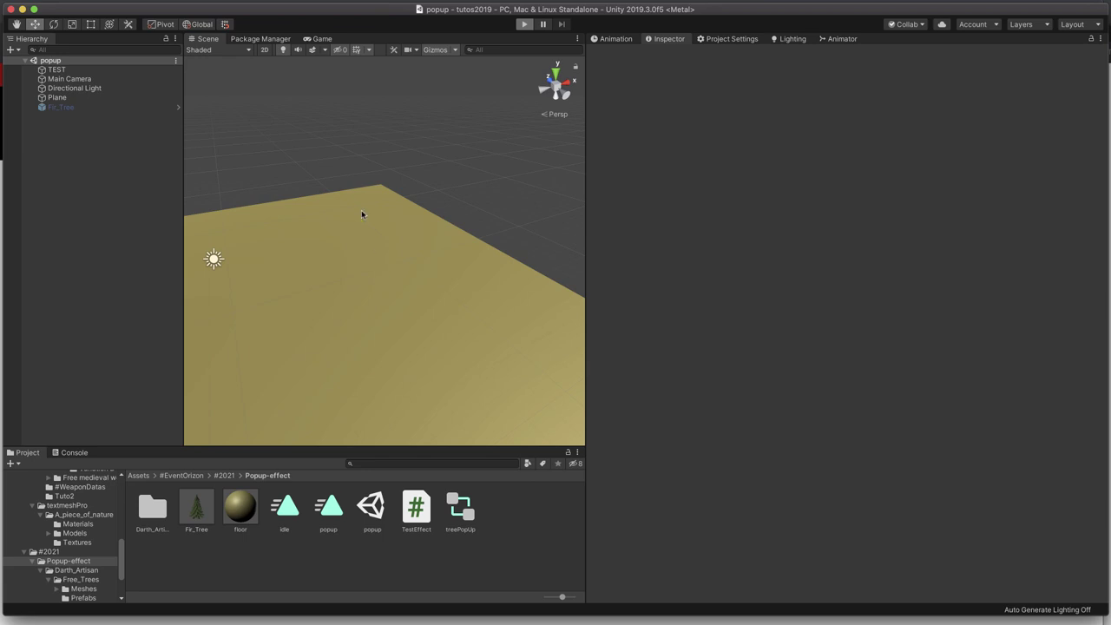
- Play the game, inspect the spawned Fir_Tree(Clone), and select its idle animator state
click(524, 26)
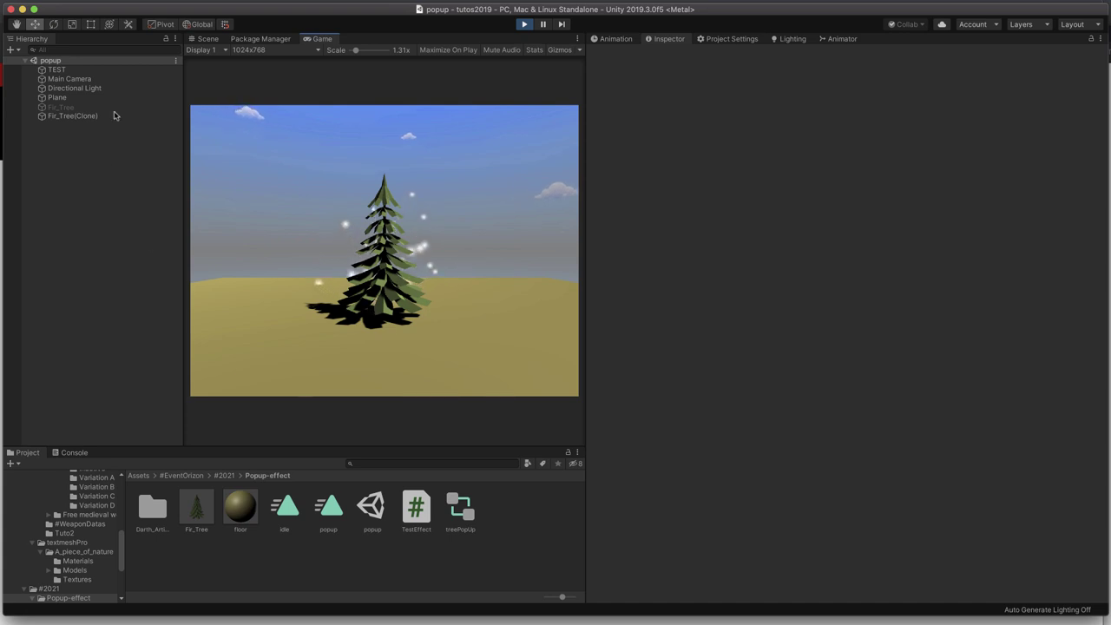
click(111, 117)
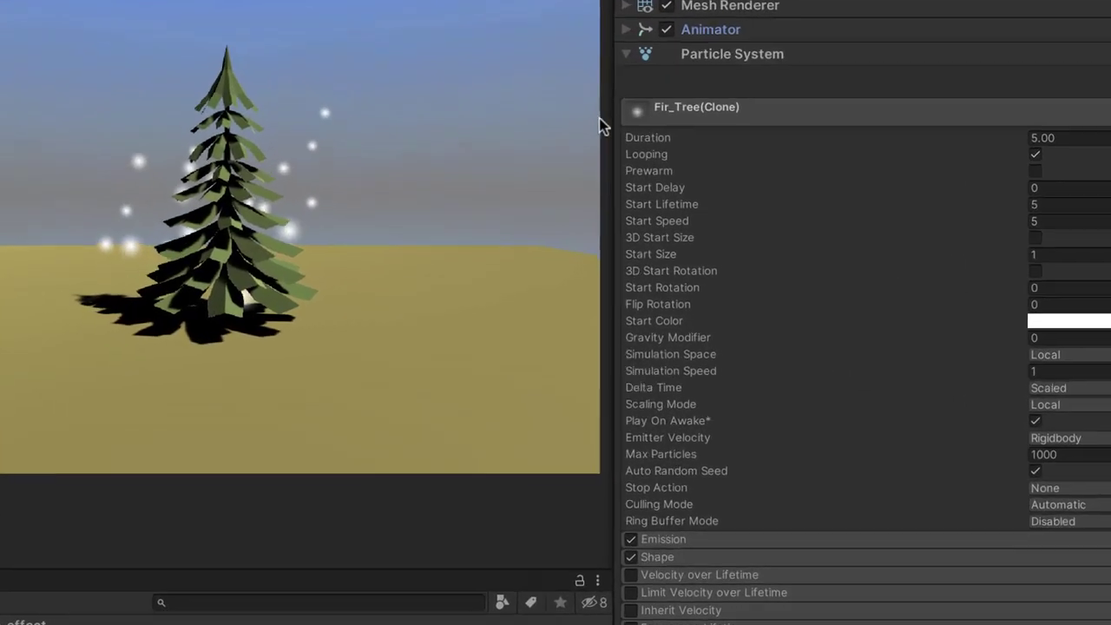
click(627, 54)
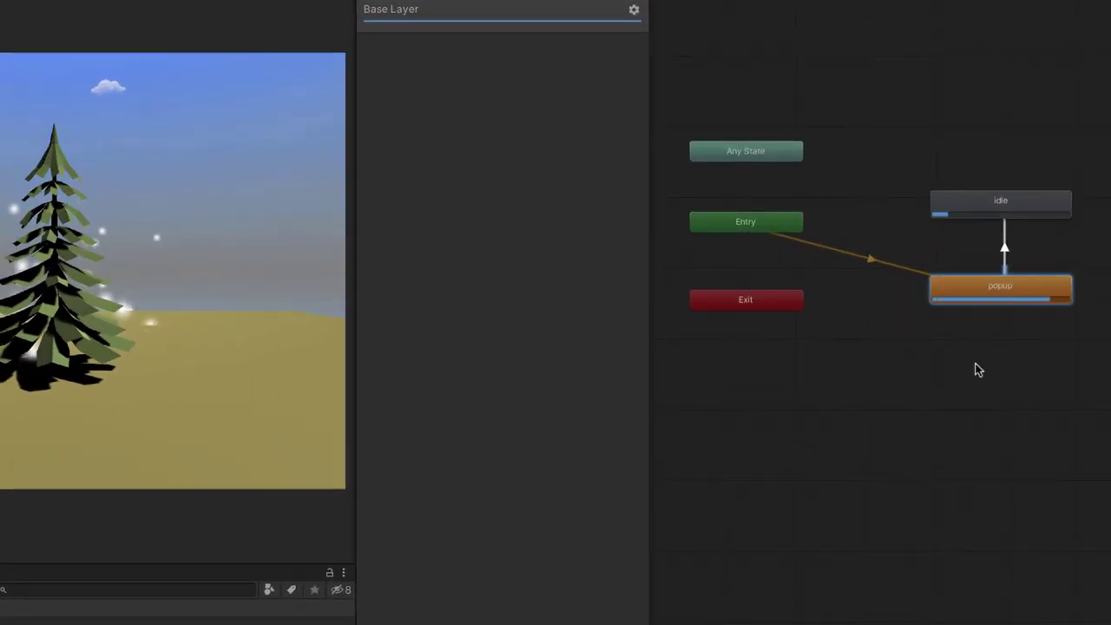
click(1000, 202)
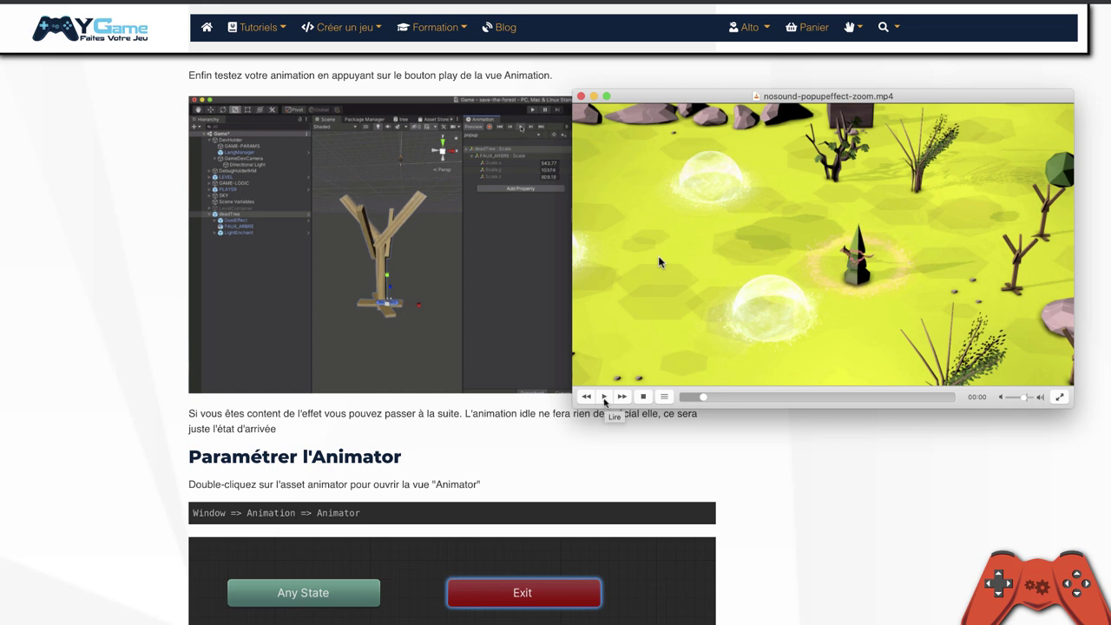
- Play and pause the popup-effect demo clip, then scroll down to Validation du Tutoriel
click(604, 399)
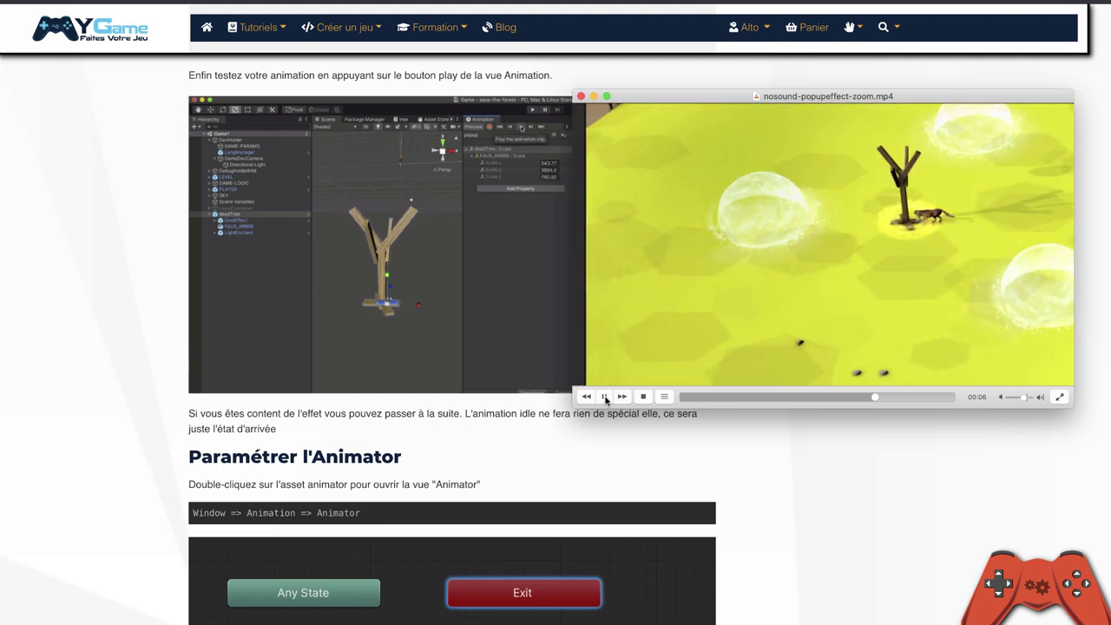
click(605, 396)
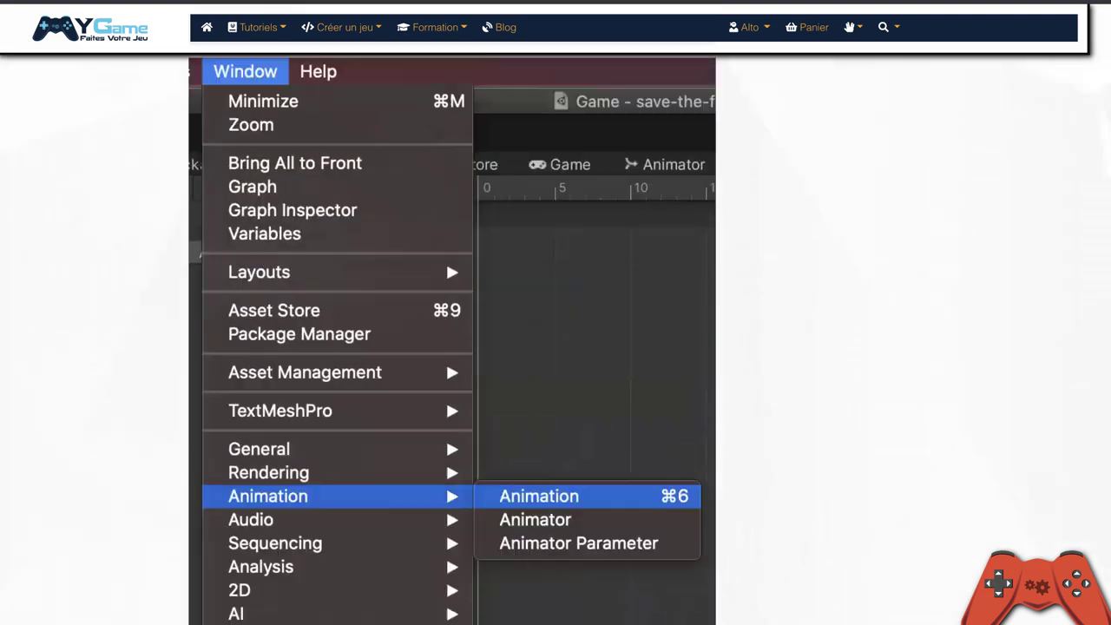
scroll(451, 347, down, 3)
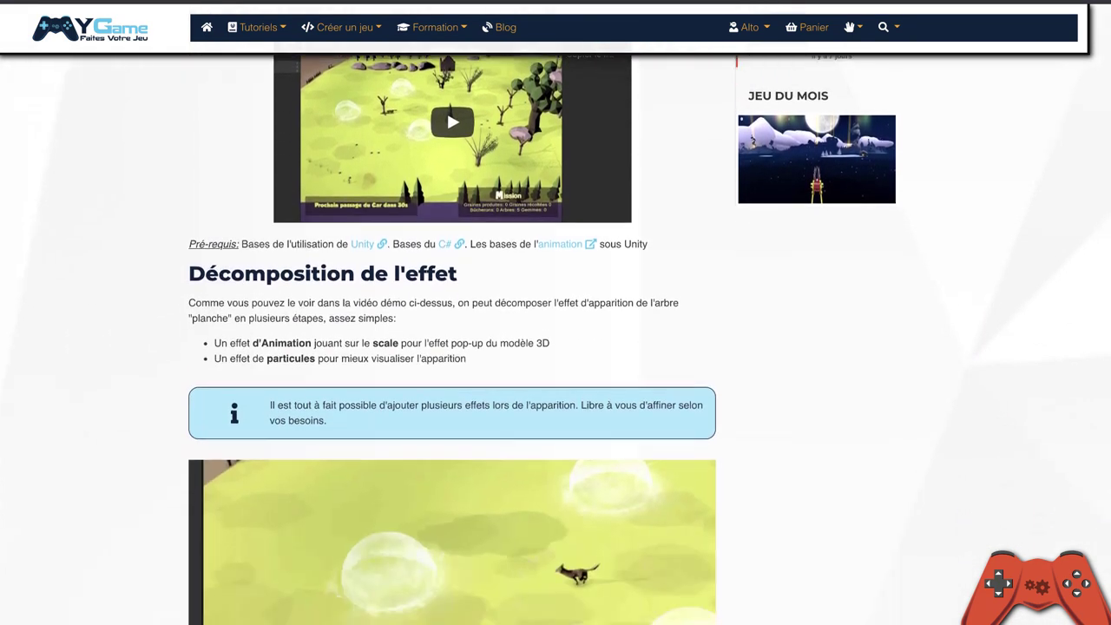
scroll(451, 347, down, 3)
scroll(451, 347, down, 3)
scroll(451, 347, down, 3)
scroll(452, 347, down, 4)
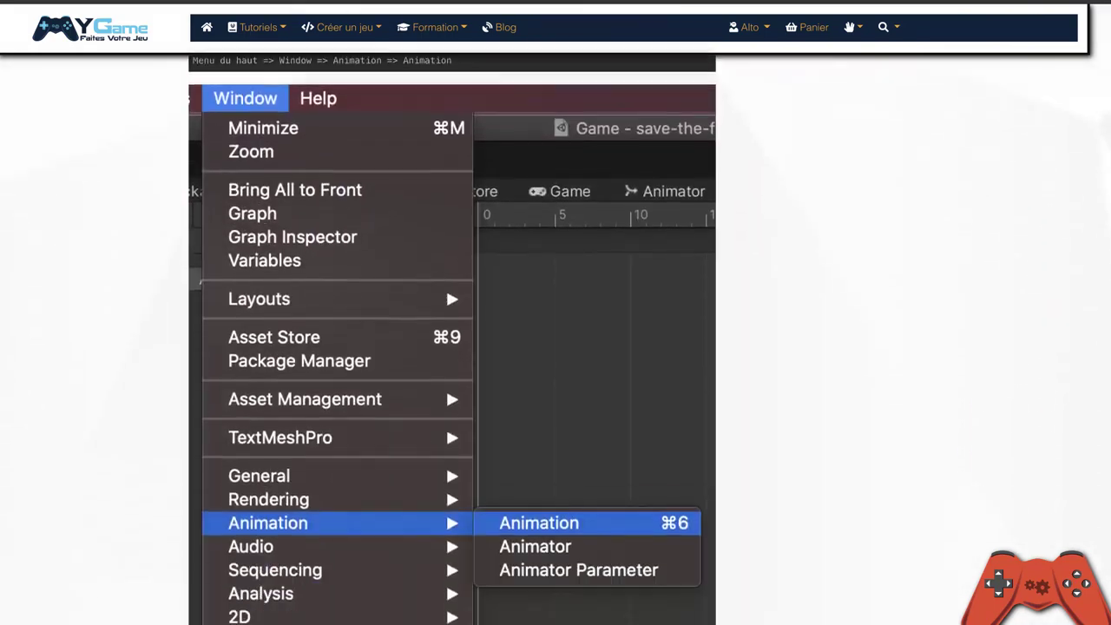
scroll(452, 347, down, 4)
scroll(451, 347, down, 4)
scroll(451, 347, down, 5)
scroll(451, 347, down, 4)
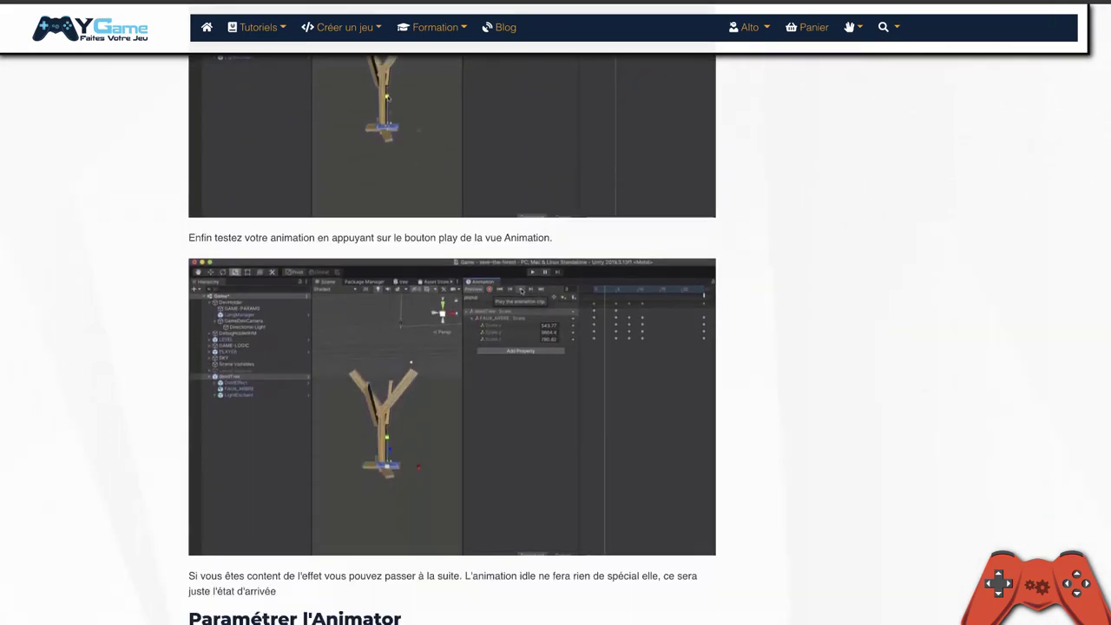
scroll(1101, 469, down, 6)
scroll(1101, 468, down, 4)
scroll(1100, 469, down, 3)
scroll(1101, 469, down, 4)
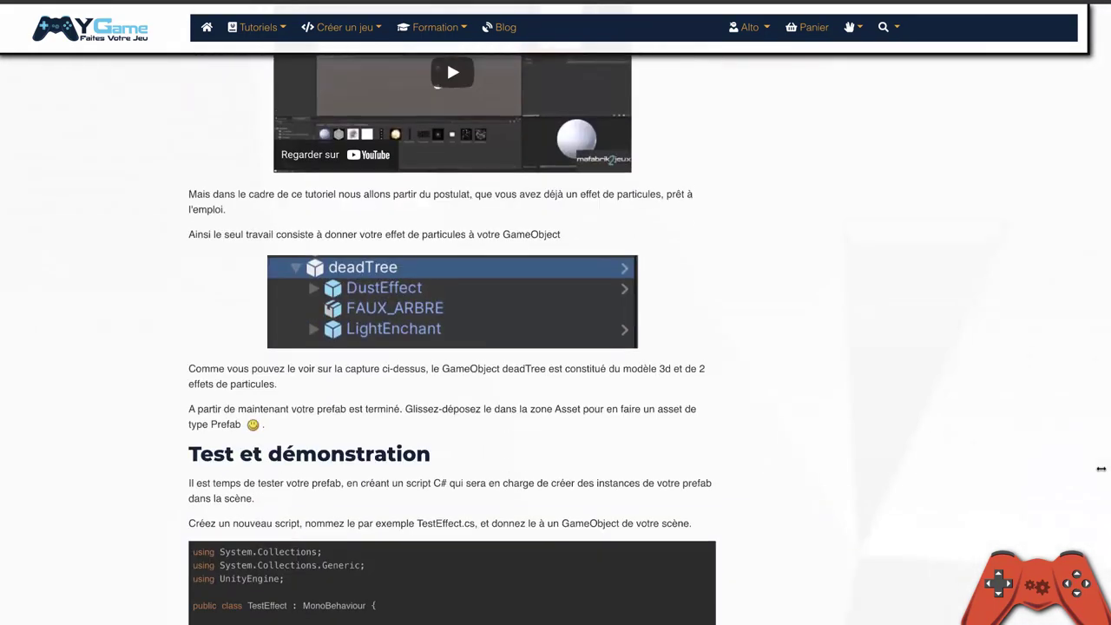
scroll(1100, 469, down, 3)
scroll(1101, 469, down, 4)
scroll(1098, 503, down, 1)
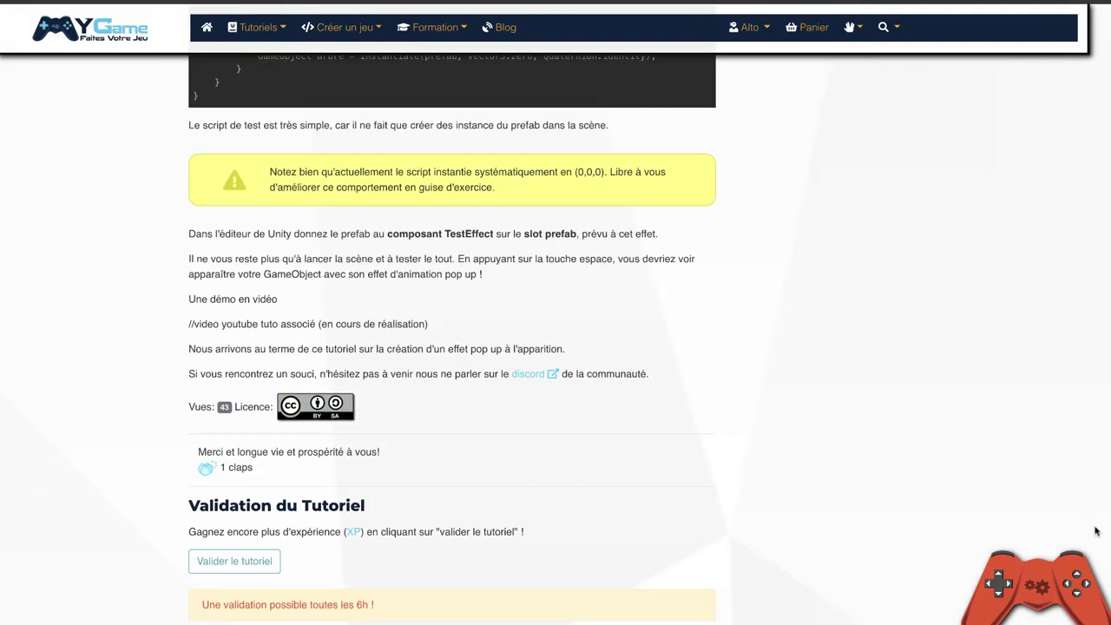